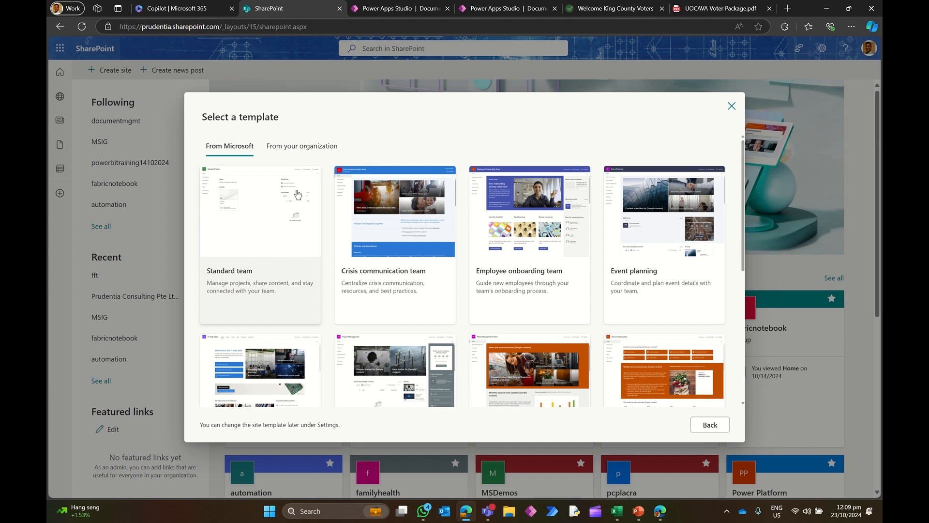
- Set up a new team site from the Standard team template, name it documentmanager, and continue to its language and privacy options
{"action": "left_click", "coordinate": [262, 224]}
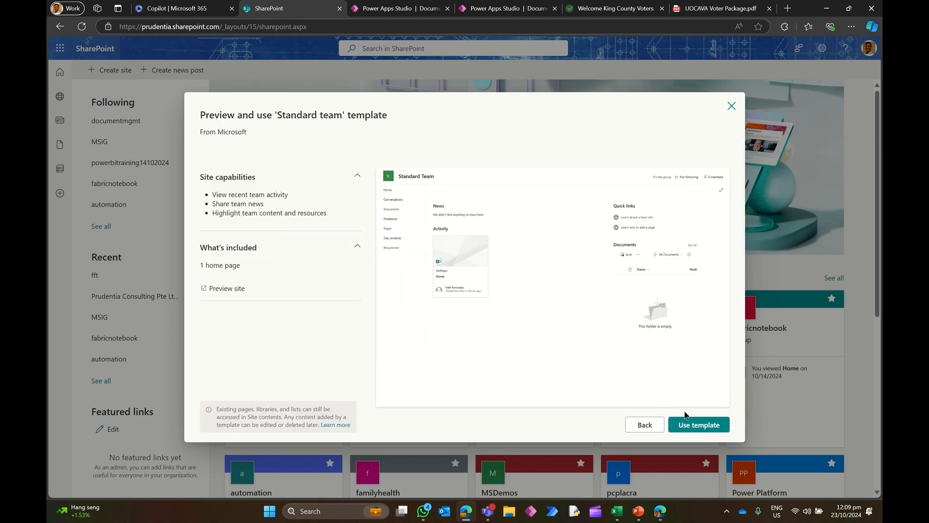
{"action": "left_click", "coordinate": [692, 423]}
{"action": "left_click", "coordinate": [497, 279]}
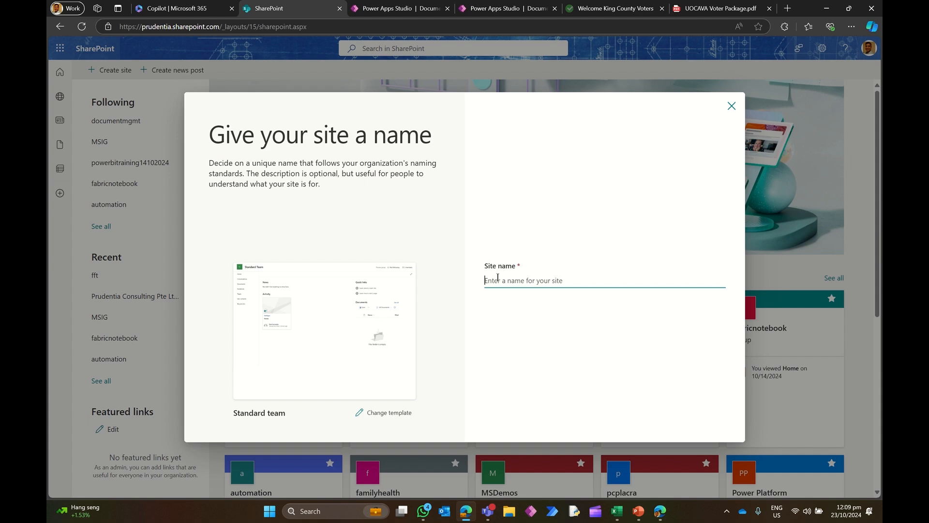
{"action": "type", "text": "documentma"}
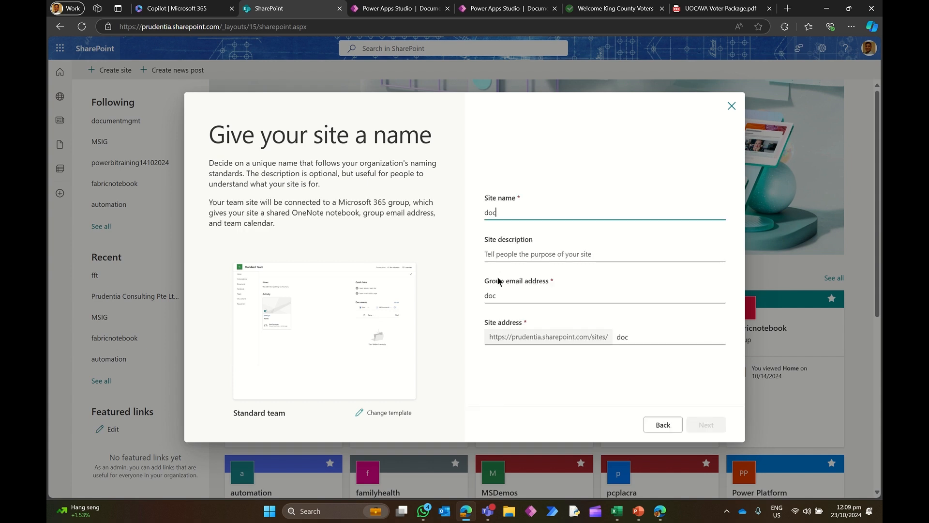
{"action": "type", "text": "nager"}
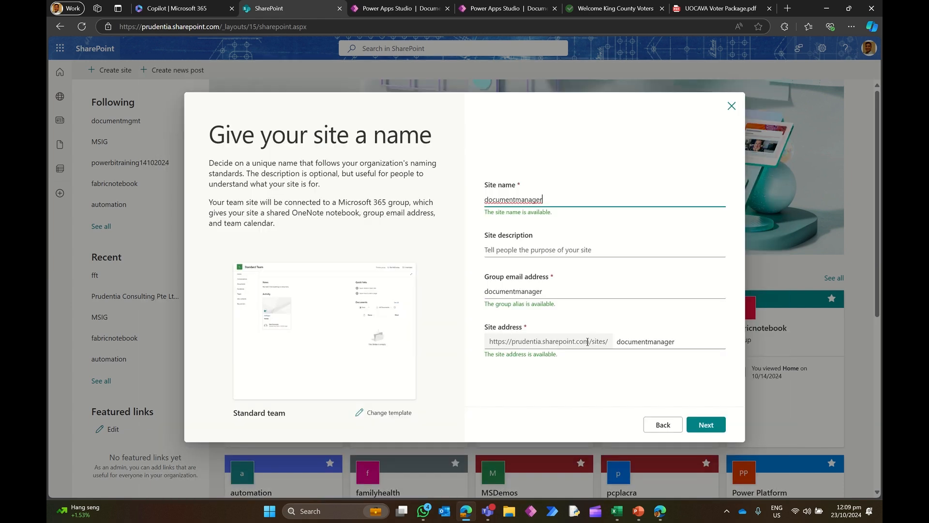
{"action": "left_click_drag", "start_coordinate": [589, 341], "coordinate": [486, 344]}
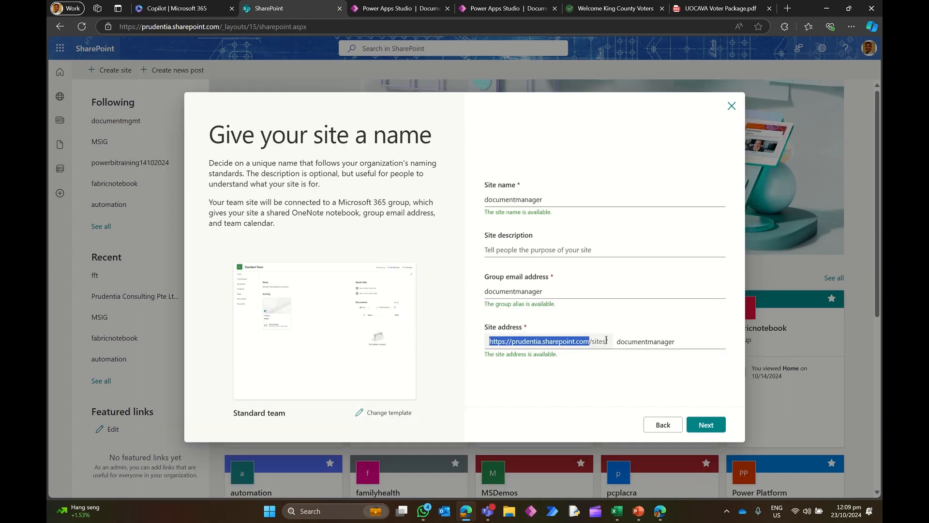
{"action": "left_click_drag", "start_coordinate": [608, 341], "coordinate": [590, 342]}
{"action": "double_click", "coordinate": [627, 342]}
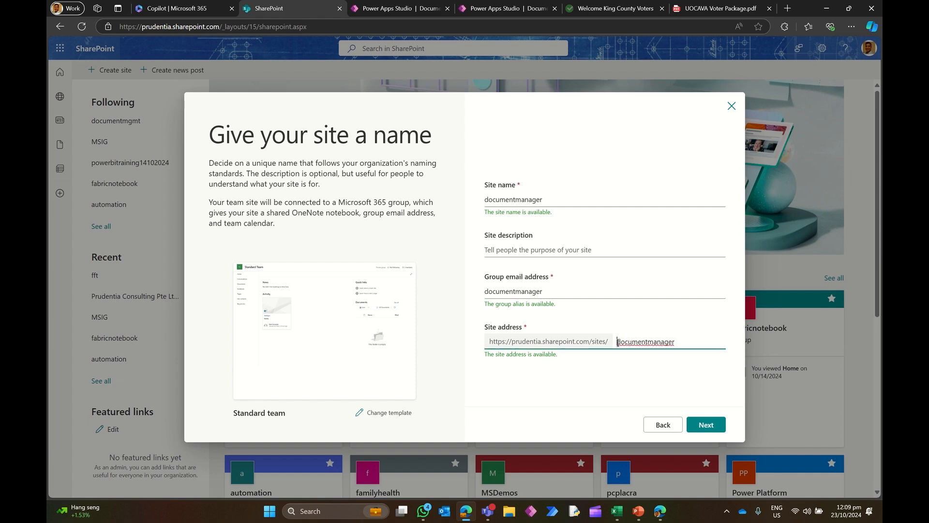
{"action": "left_click", "coordinate": [707, 425]}
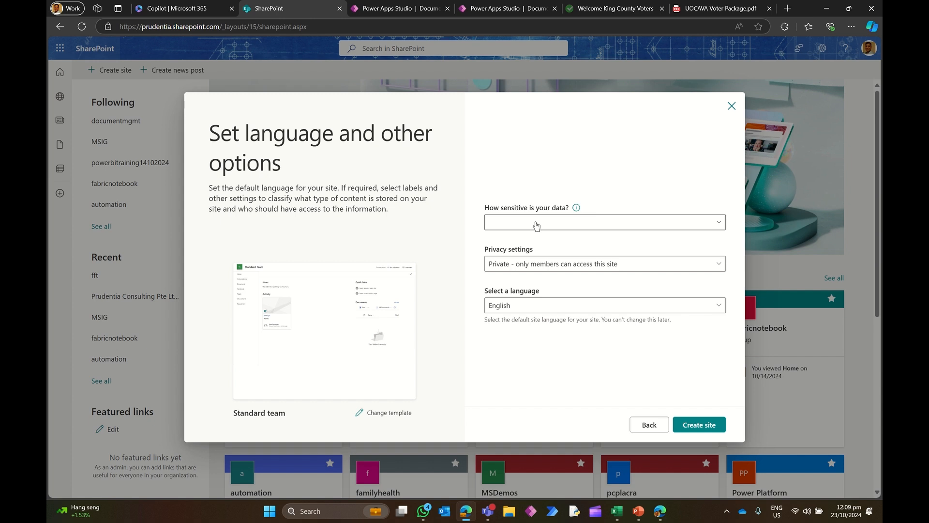
- Set the new site's privacy to Public - anyone in the organization can access this site, and abandon the site creation
{"action": "left_click", "coordinate": [522, 267]}
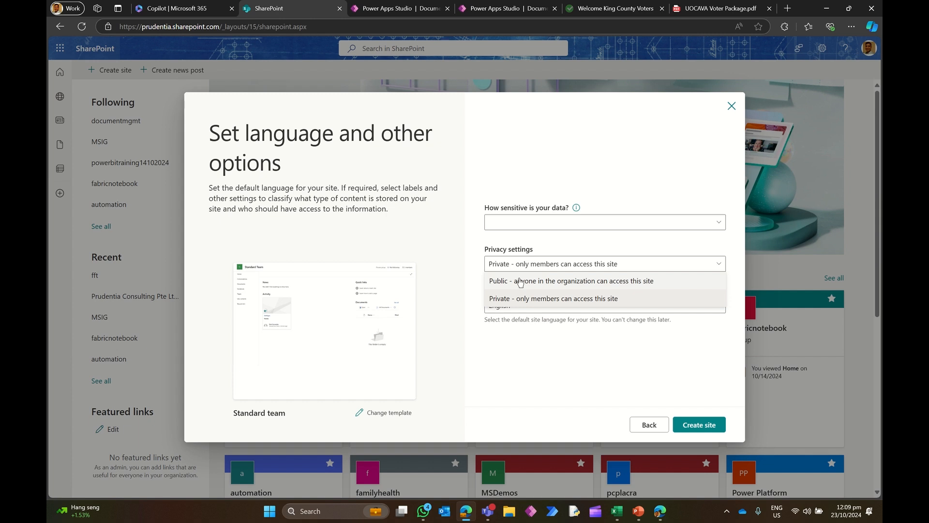
{"action": "left_click", "coordinate": [520, 282]}
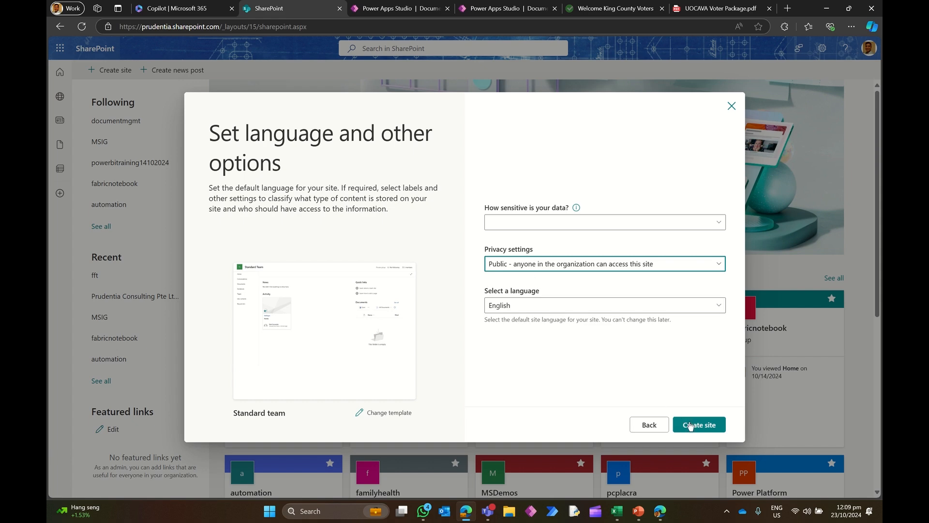
{"action": "left_click", "coordinate": [731, 106]}
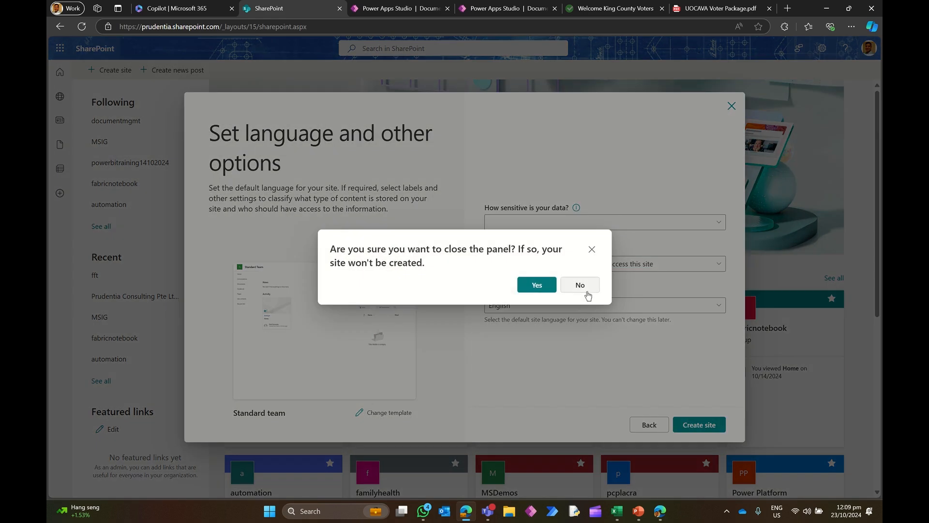
{"action": "left_click", "coordinate": [539, 286]}
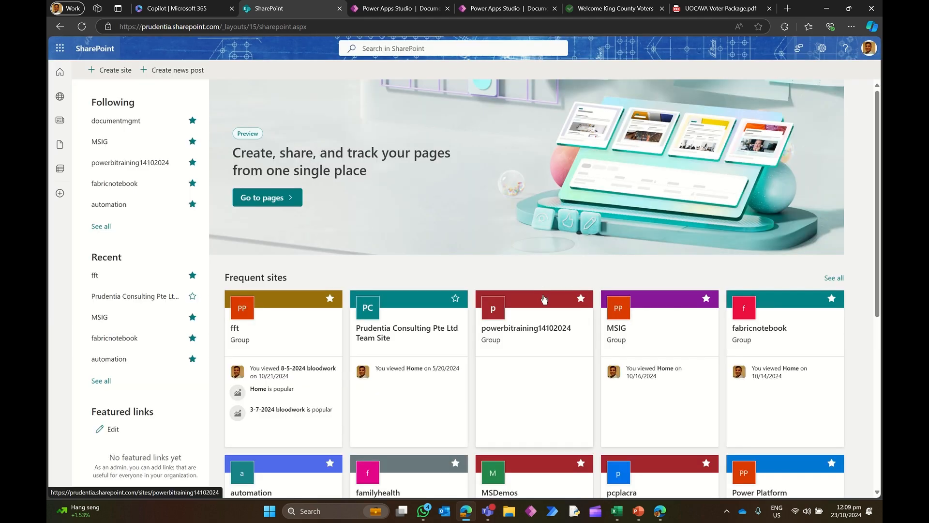
- Open the documentmgmt site's Documents library and look through the types of items that can be created there
{"action": "scroll", "coordinate": [542, 294], "scroll_direction": "down", "scroll_amount": 6}
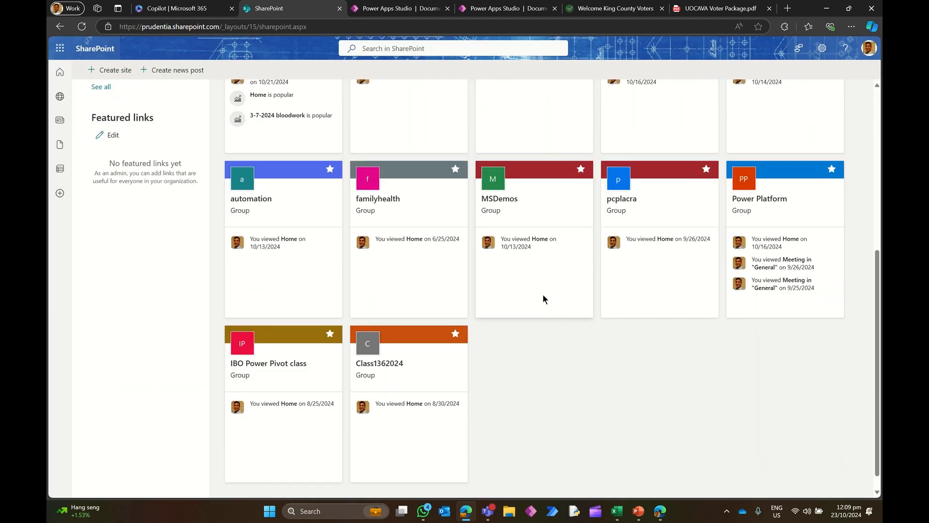
{"action": "scroll", "coordinate": [533, 290], "scroll_direction": "up", "scroll_amount": 2}
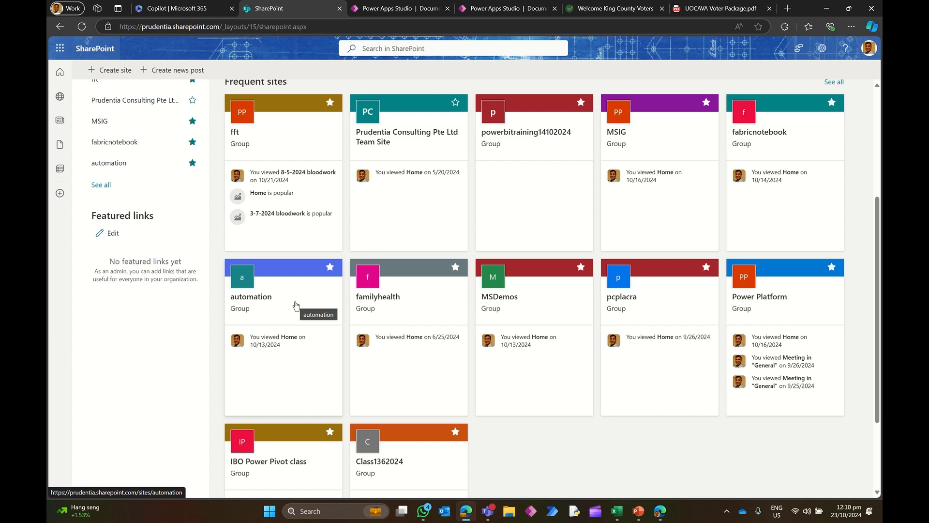
{"action": "scroll", "coordinate": [296, 305], "scroll_direction": "up", "scroll_amount": 4}
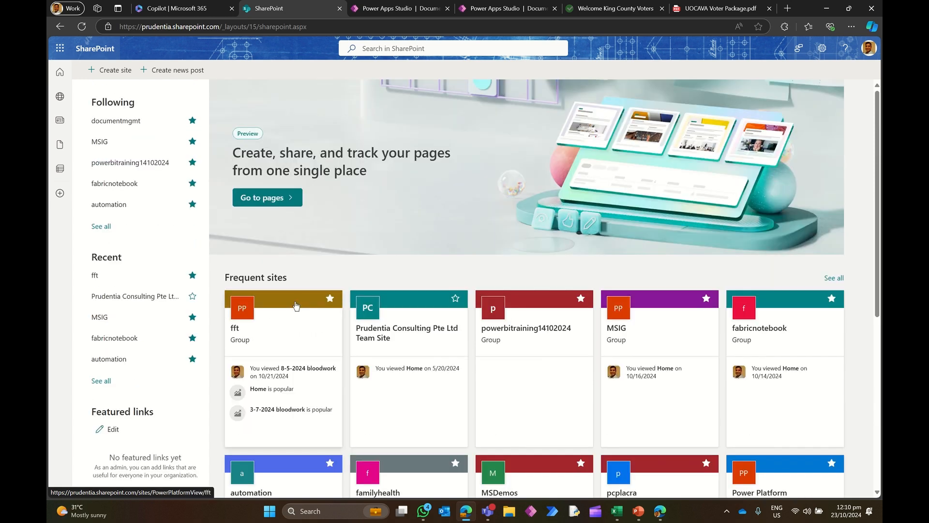
{"action": "left_click", "coordinate": [122, 125]}
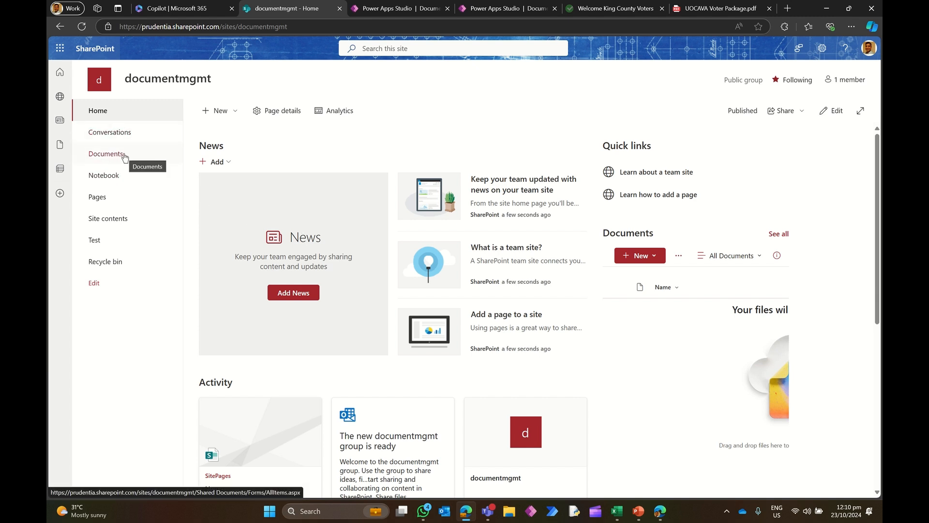
{"action": "left_click", "coordinate": [106, 154]}
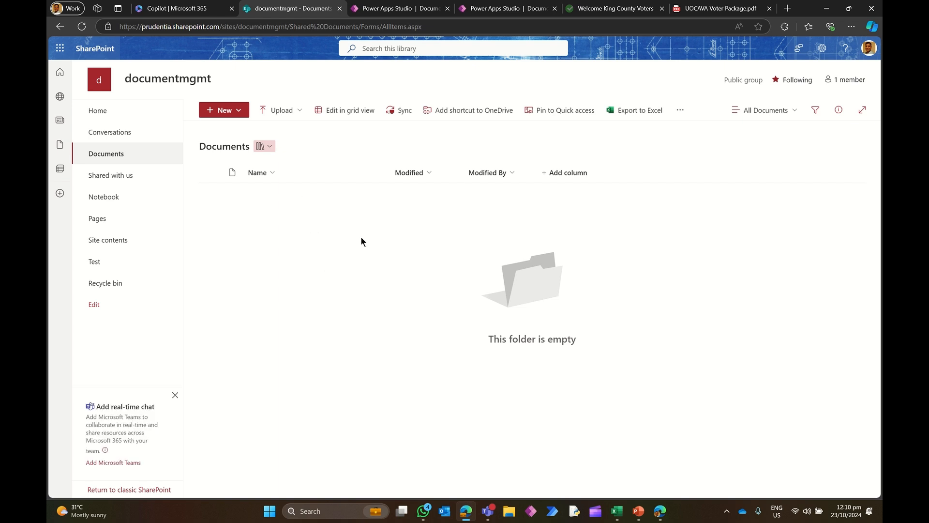
{"action": "left_click", "coordinate": [240, 114]}
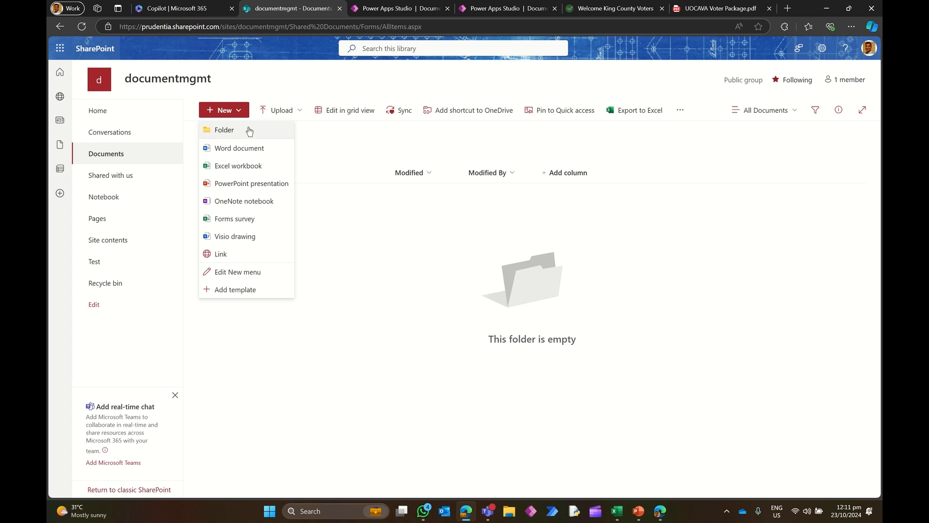
{"action": "left_click", "coordinate": [346, 135]}
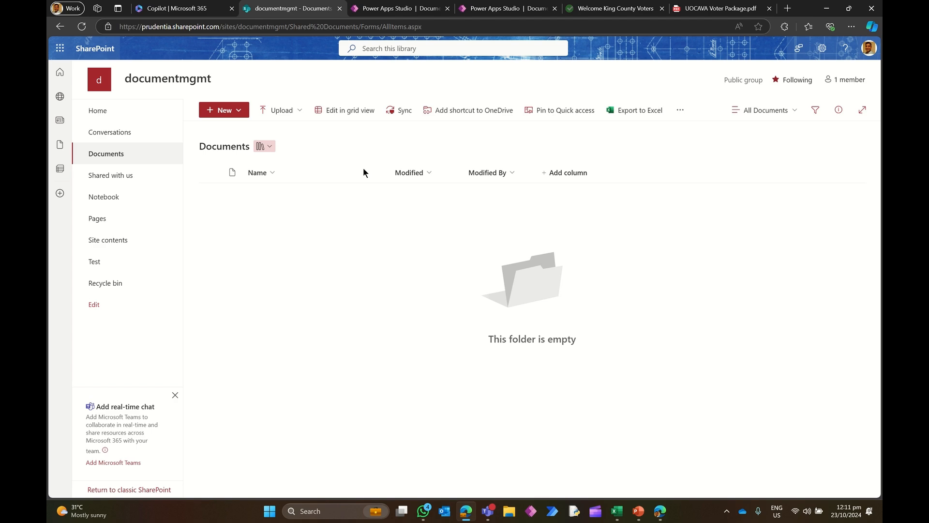
- Switch to the Document library app in Power Apps, close its flow editor, and run the app in preview
{"action": "left_click", "coordinate": [360, 10]}
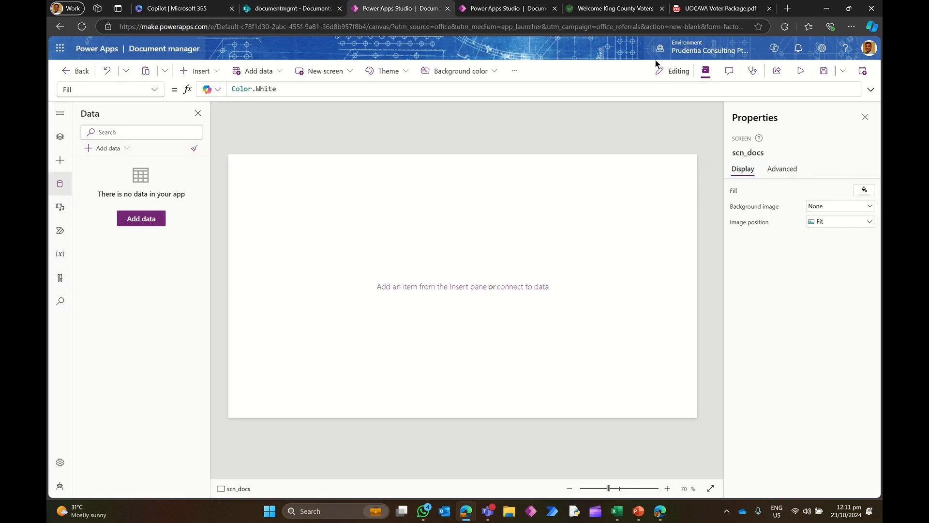
{"action": "key", "text": "super+Down"}
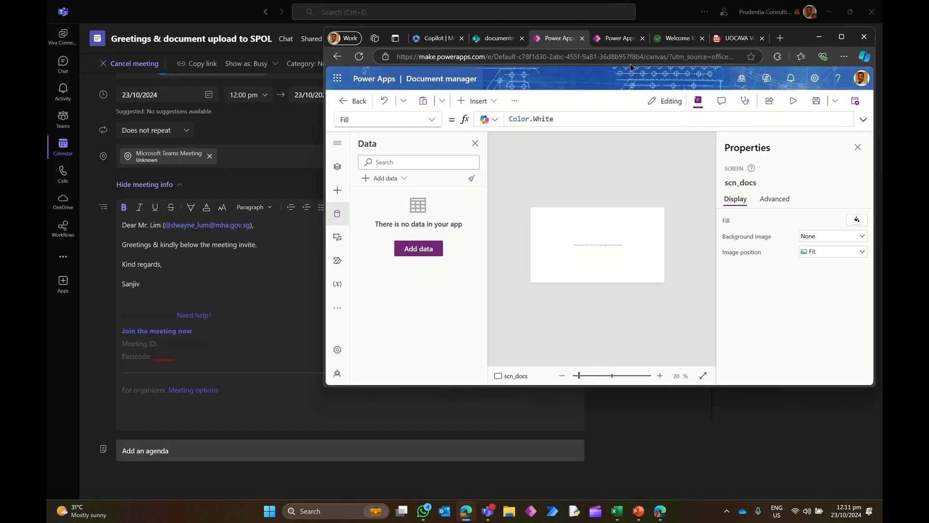
{"action": "left_click", "coordinate": [620, 39]}
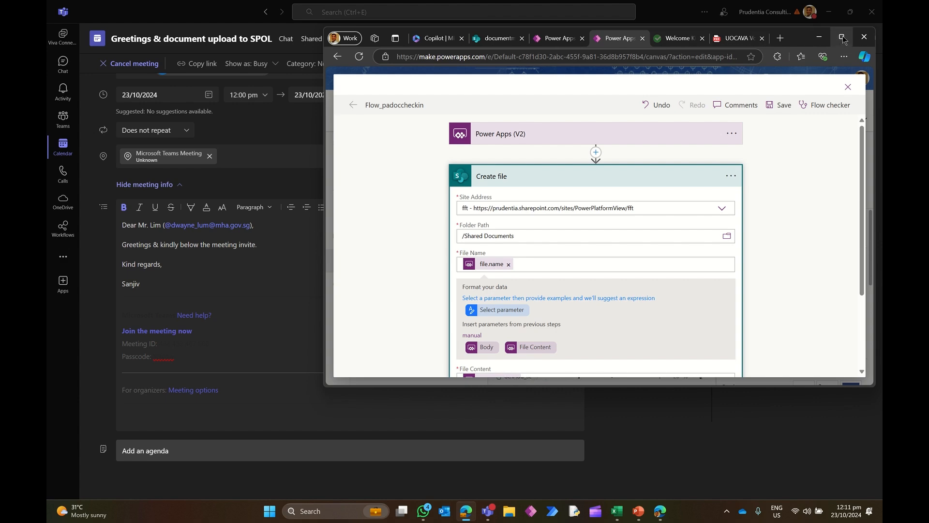
{"action": "left_click", "coordinate": [842, 38]}
{"action": "left_click", "coordinate": [855, 78]}
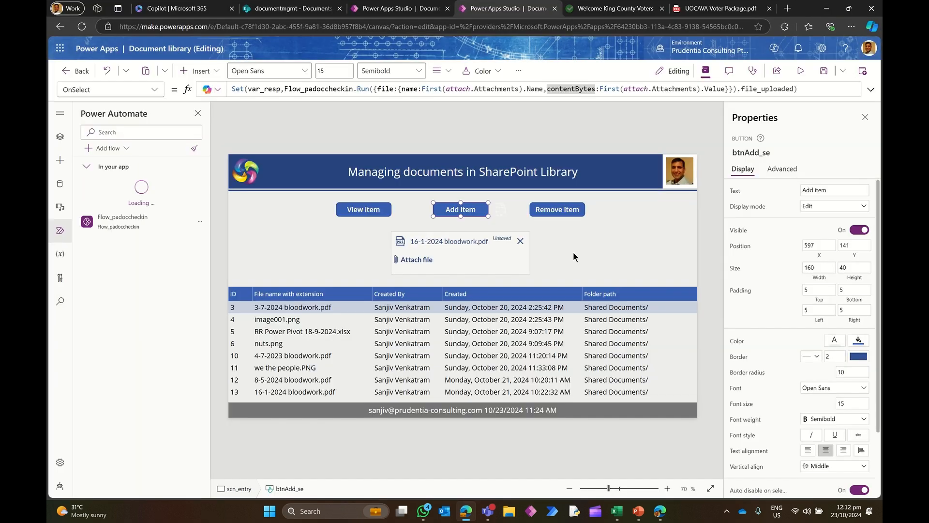
{"action": "left_click", "coordinate": [584, 263]}
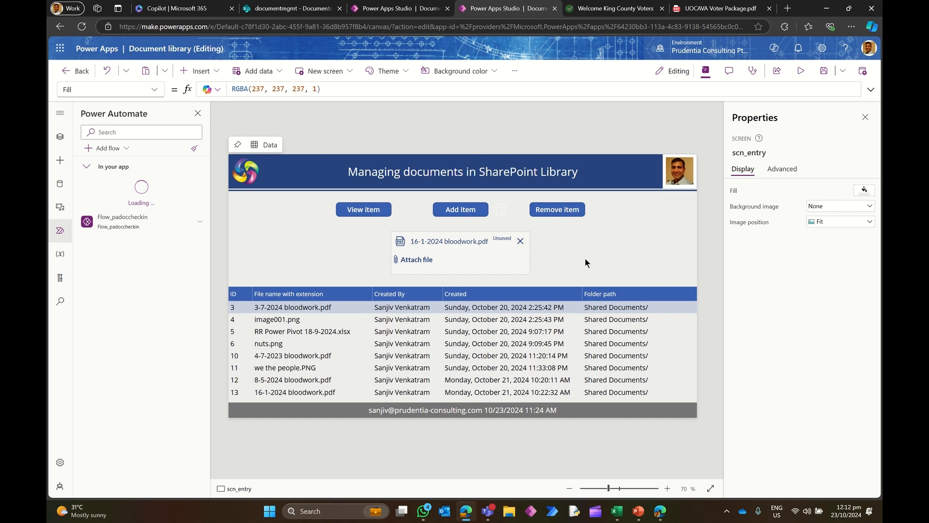
{"action": "left_click", "coordinate": [800, 71]}
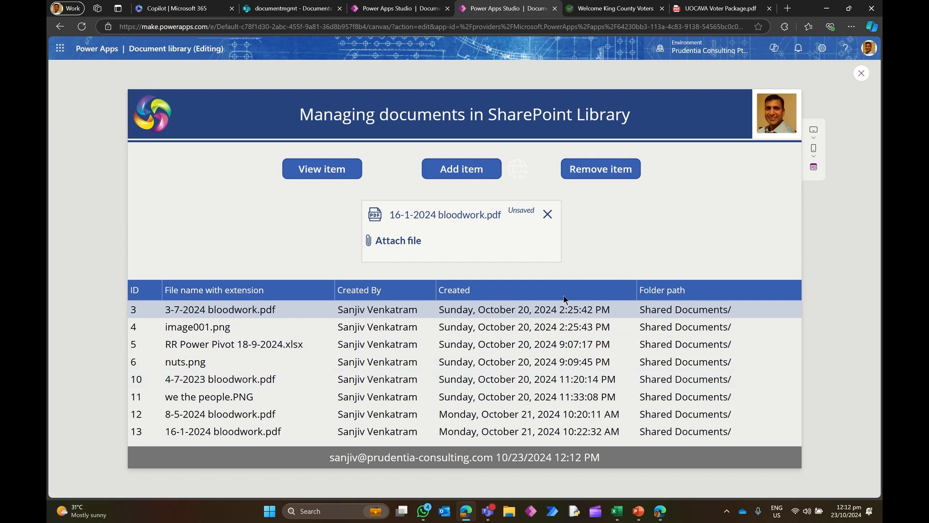
- Replace the attached 16-1-2024 bloodwork.pdf with the file 5-6-2024 bloodwork.pdf from the Sanjiv bloodwork folder
{"action": "left_click", "coordinate": [547, 214]}
{"action": "left_click", "coordinate": [426, 246]}
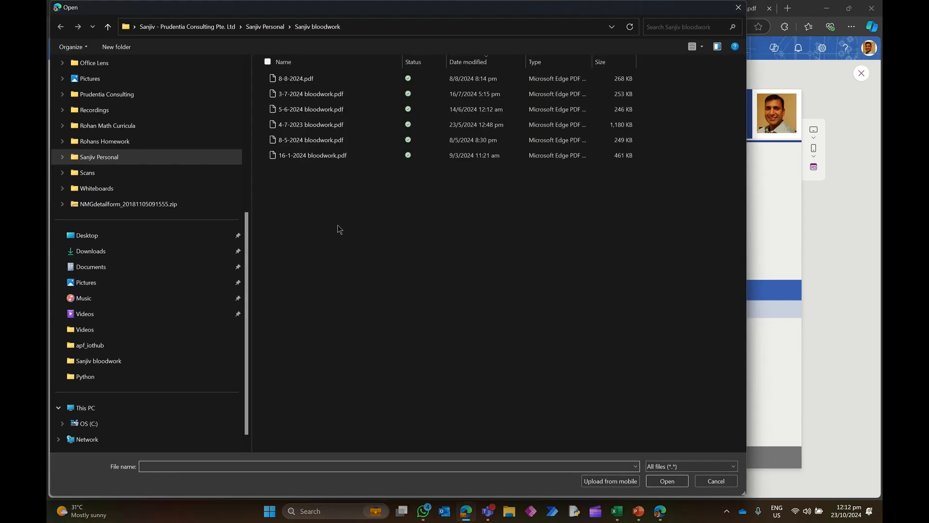
{"action": "left_click", "coordinate": [306, 110]}
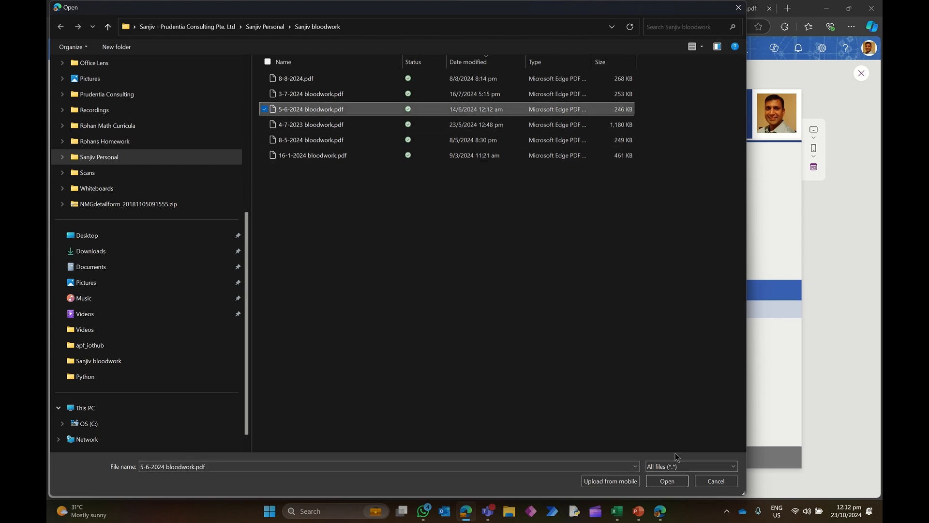
{"action": "left_click", "coordinate": [668, 480]}
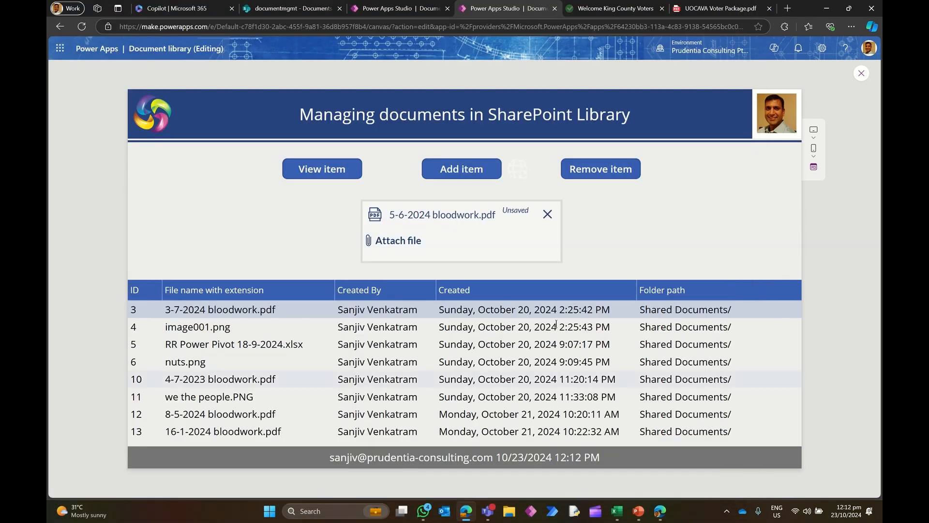
- Add the attached PDF to the SharePoint library through the app and select its new row in the document table
{"action": "left_click", "coordinate": [468, 172]}
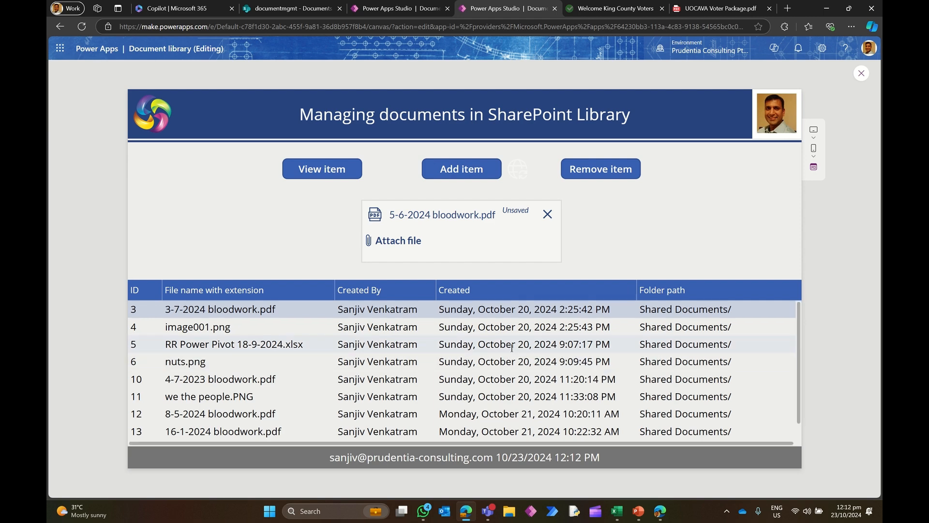
{"action": "scroll", "coordinate": [508, 344], "scroll_direction": "down", "scroll_amount": 1}
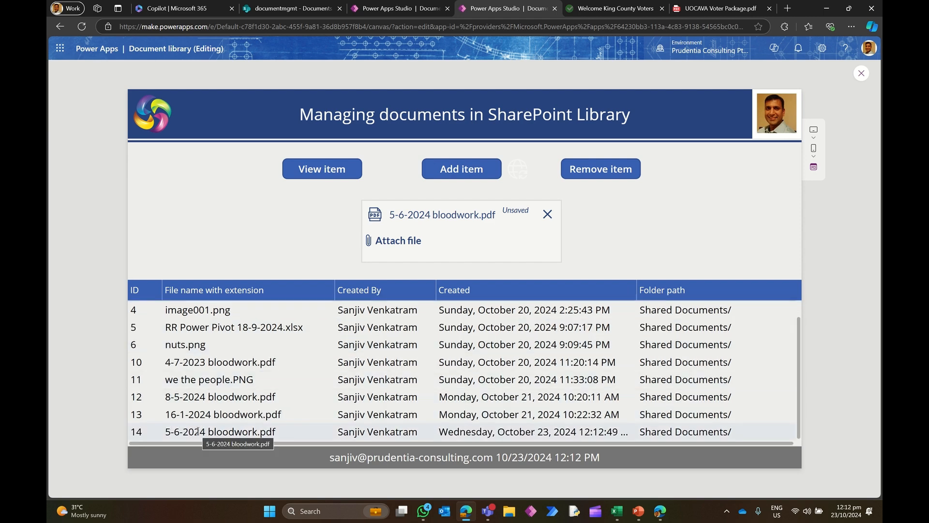
{"action": "left_click", "coordinate": [212, 435]}
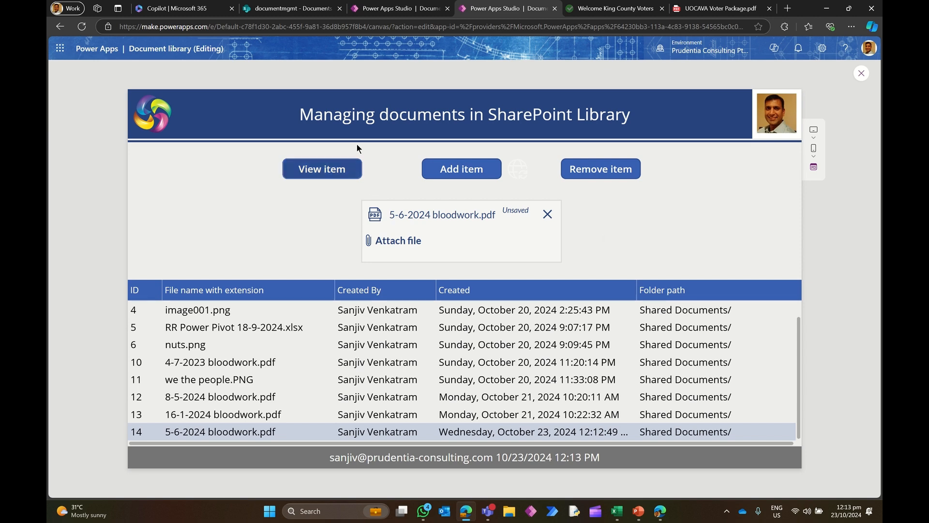
- Switch to the documentmgmt SharePoint site and open its home page
{"action": "left_click", "coordinate": [383, 8]}
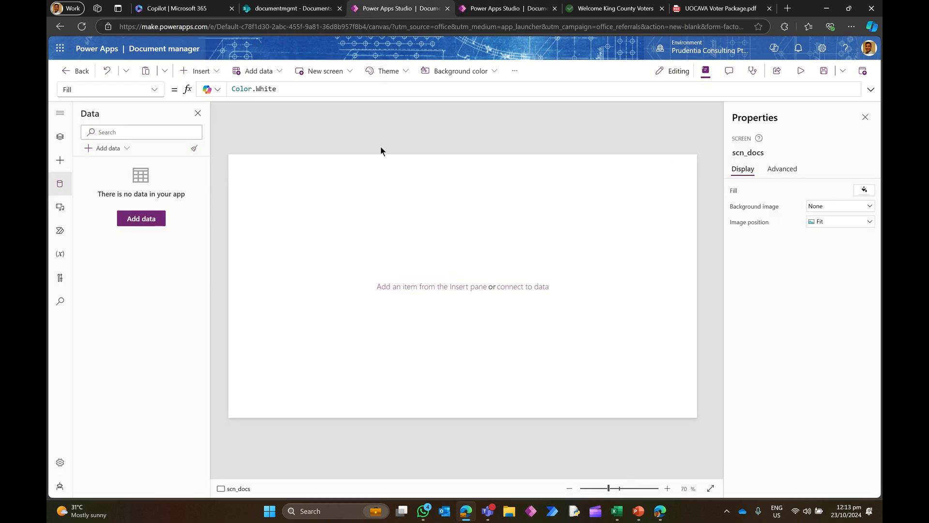
{"action": "left_click", "coordinate": [290, 9]}
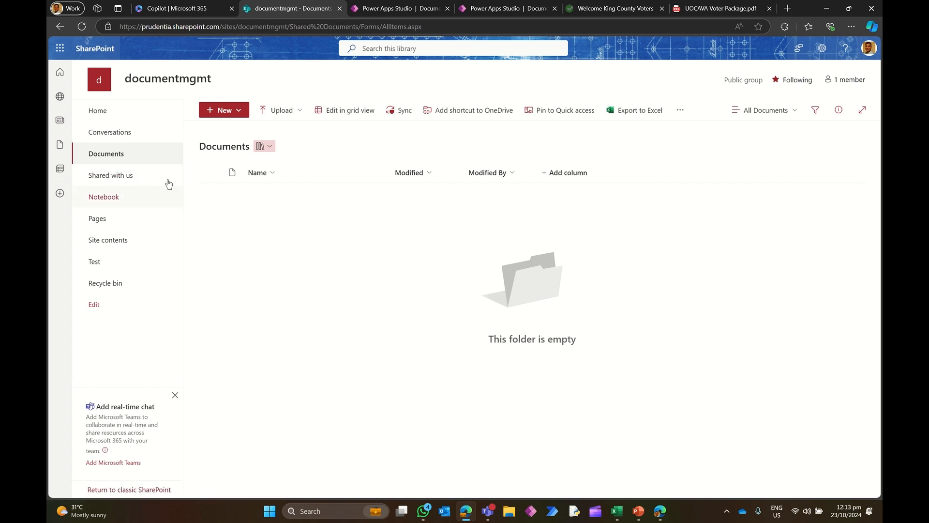
{"action": "left_click", "coordinate": [99, 112]}
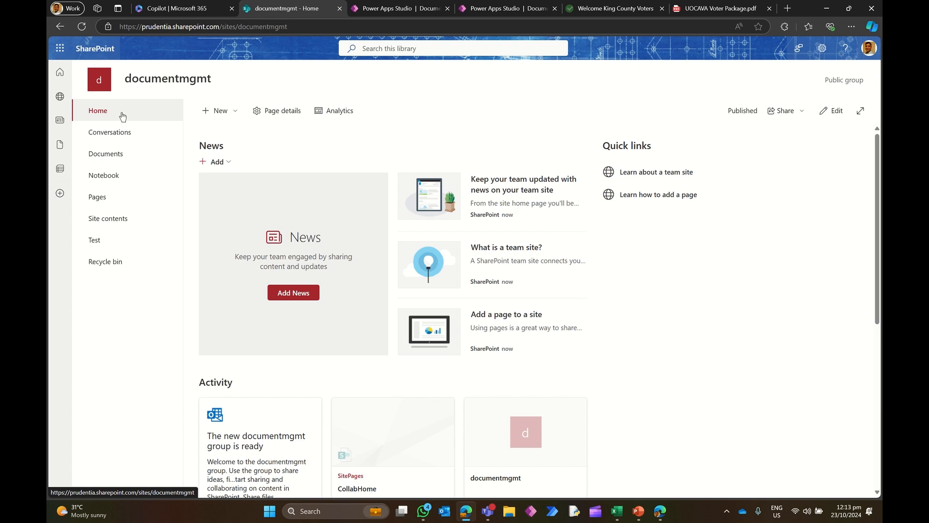
{"action": "left_click", "coordinate": [223, 113]}
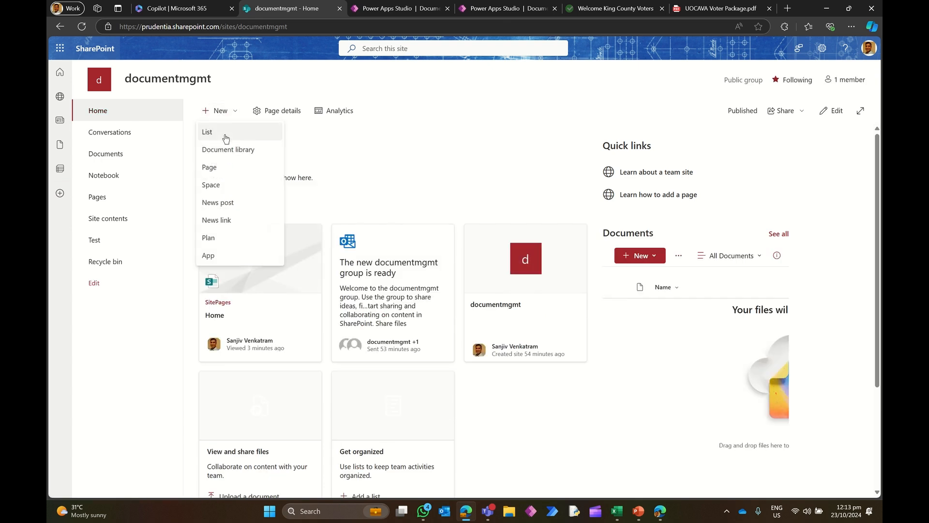
{"action": "left_click", "coordinate": [220, 133]}
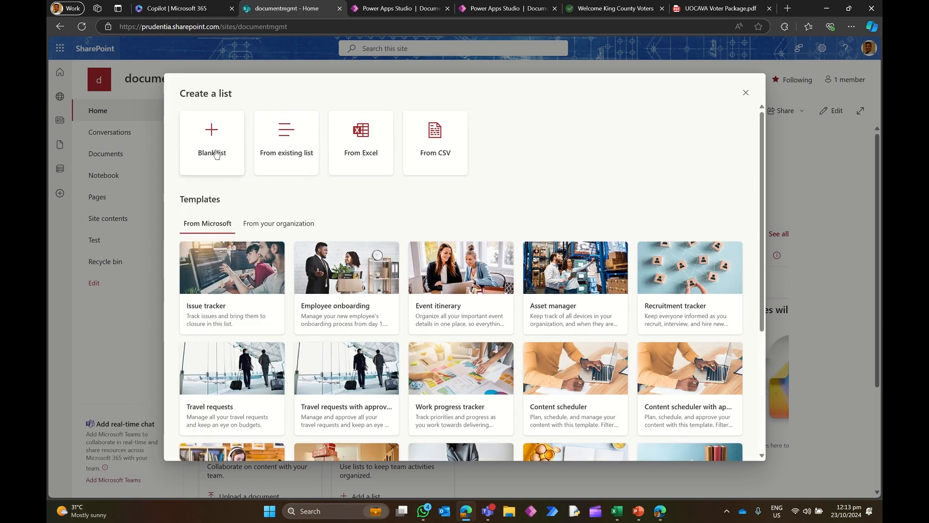
{"action": "left_click", "coordinate": [217, 145]}
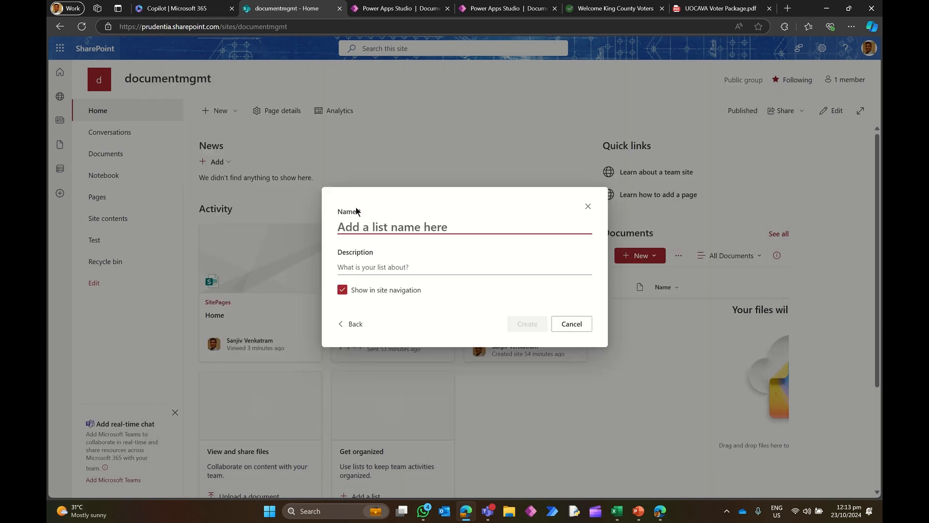
{"action": "type", "text": "docucs"}
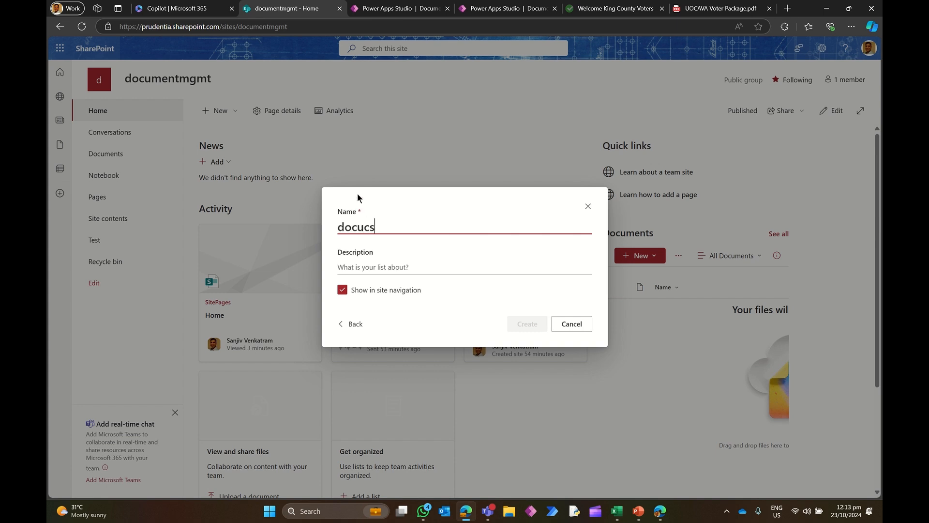
{"action": "left_click", "coordinate": [571, 324]}
- View the documentmgmt site's contents, including its Documents library and Test list, and return to the home page
{"action": "left_click", "coordinate": [117, 220]}
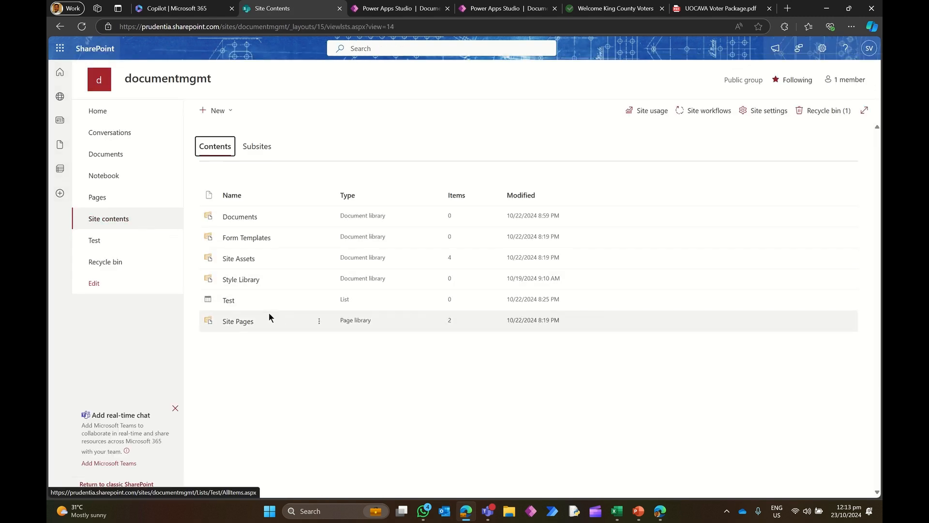
{"action": "left_click", "coordinate": [115, 116]}
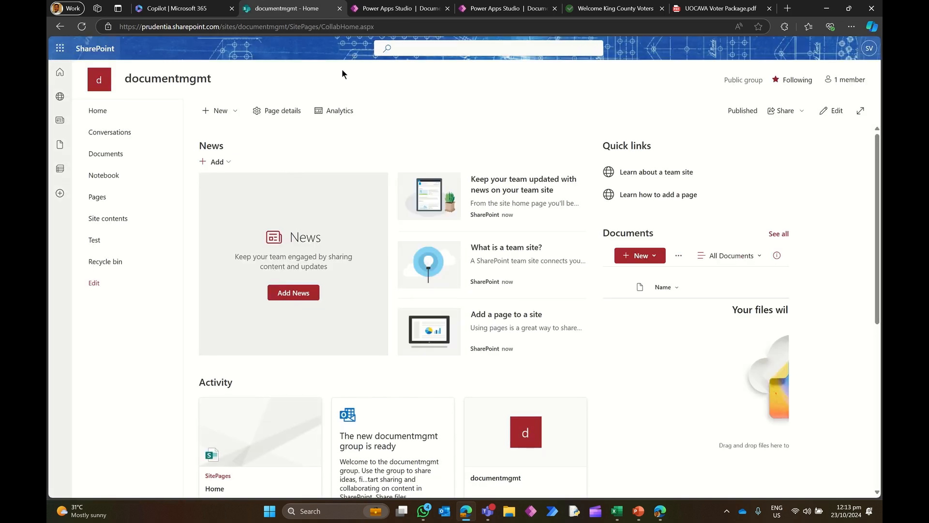
- Switch to the Document manager app in Power Apps and start adding a data source with the SharePoint connector
{"action": "left_click", "coordinate": [372, 9]}
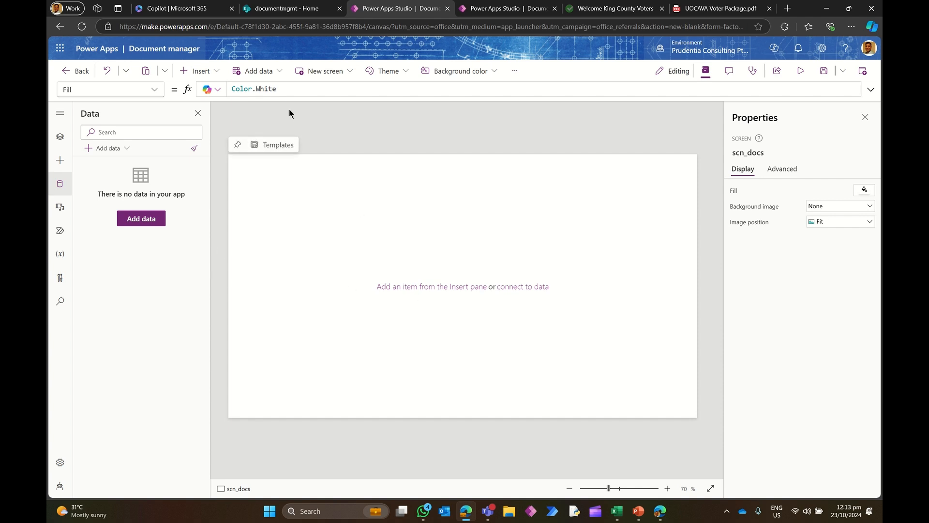
{"action": "left_click", "coordinate": [273, 76]}
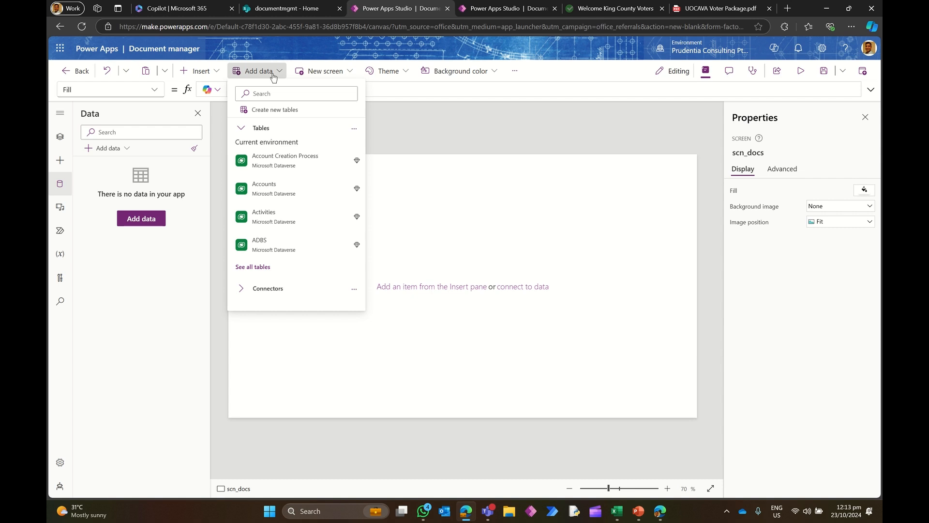
{"action": "left_click", "coordinate": [269, 93]}
{"action": "type", "text": "sharepoint"}
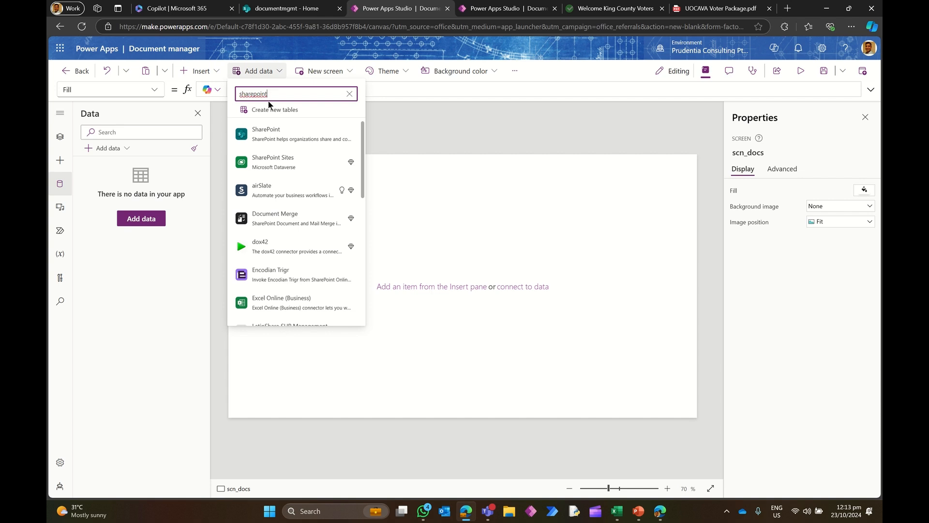
{"action": "mouse_move", "coordinate": [247, 136]}
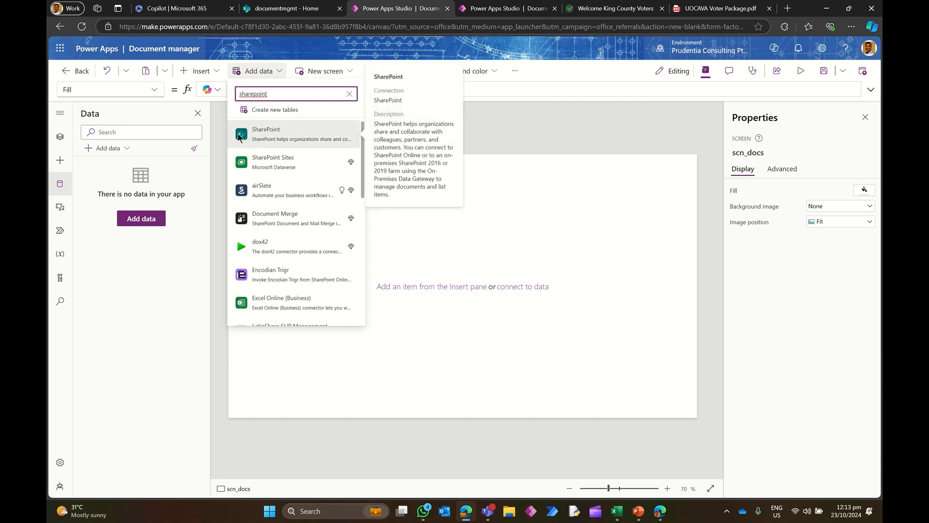
{"action": "left_click", "coordinate": [292, 137]}
{"action": "left_click", "coordinate": [285, 136]}
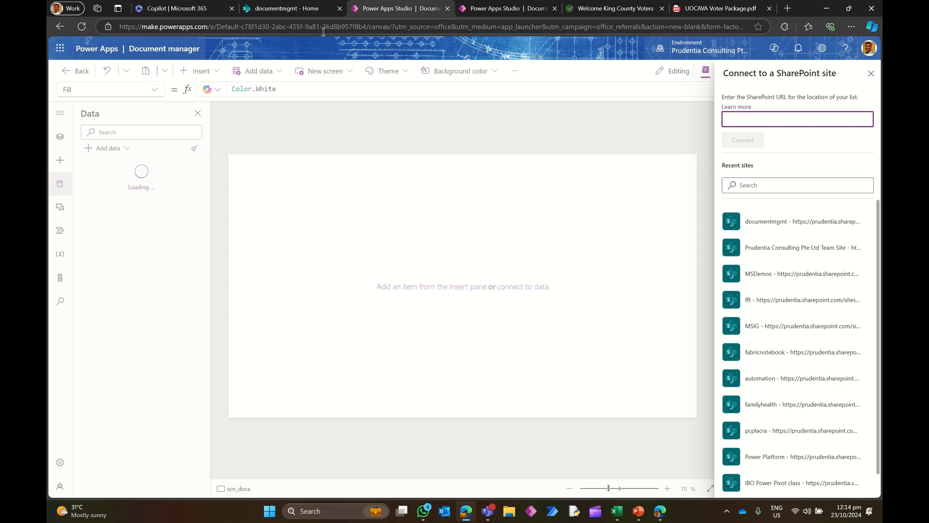
{"action": "left_click", "coordinate": [283, 11]}
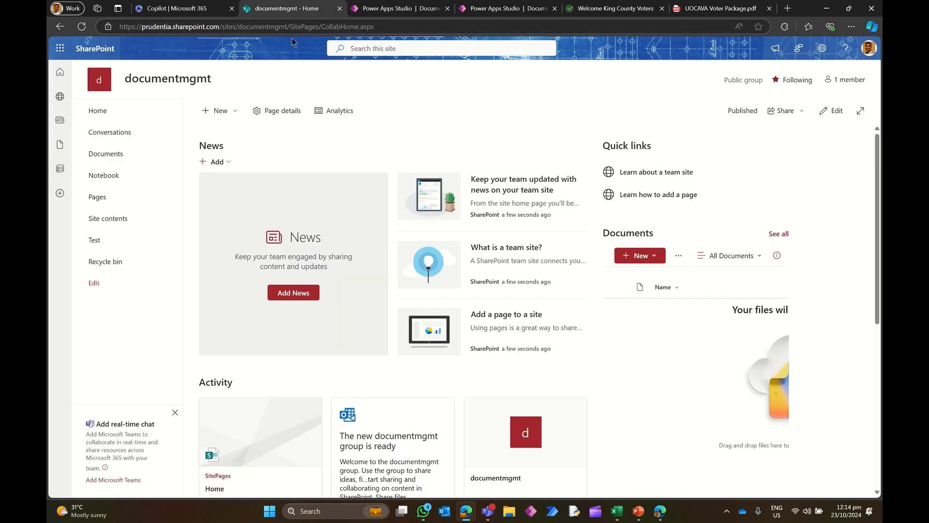
{"action": "left_click", "coordinate": [290, 30]}
{"action": "left_click", "coordinate": [286, 26]}
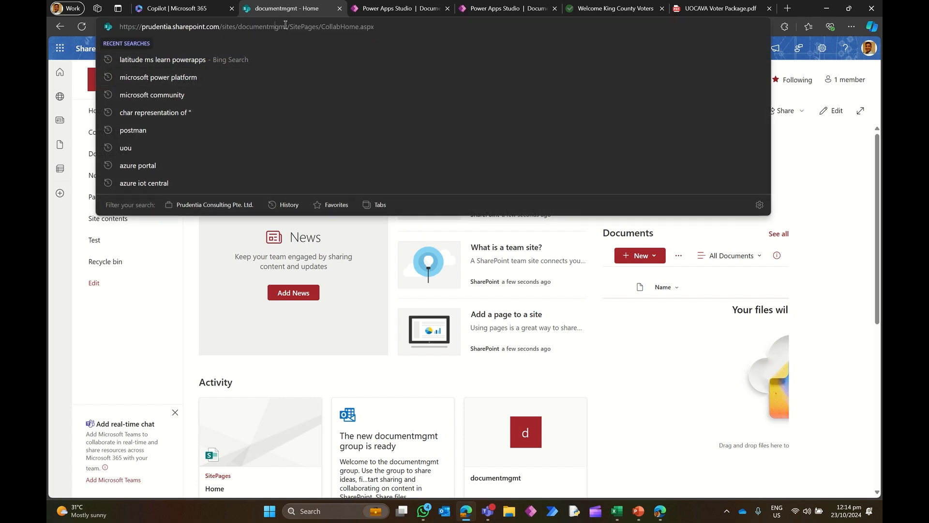
{"action": "left_click_drag", "start_coordinate": [289, 27], "coordinate": [240, 27]}
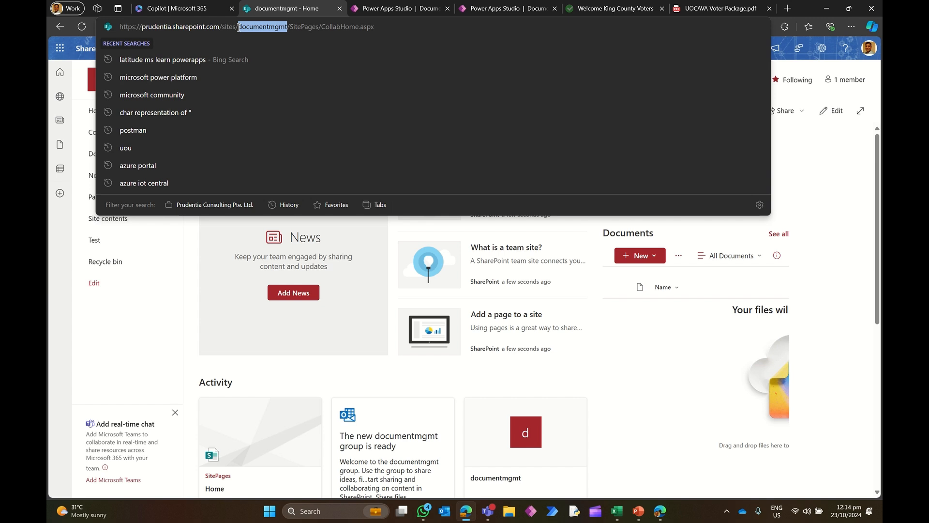
{"action": "left_click_drag", "start_coordinate": [239, 27], "coordinate": [68, 26]}
{"action": "key", "text": "ctrl+c"}
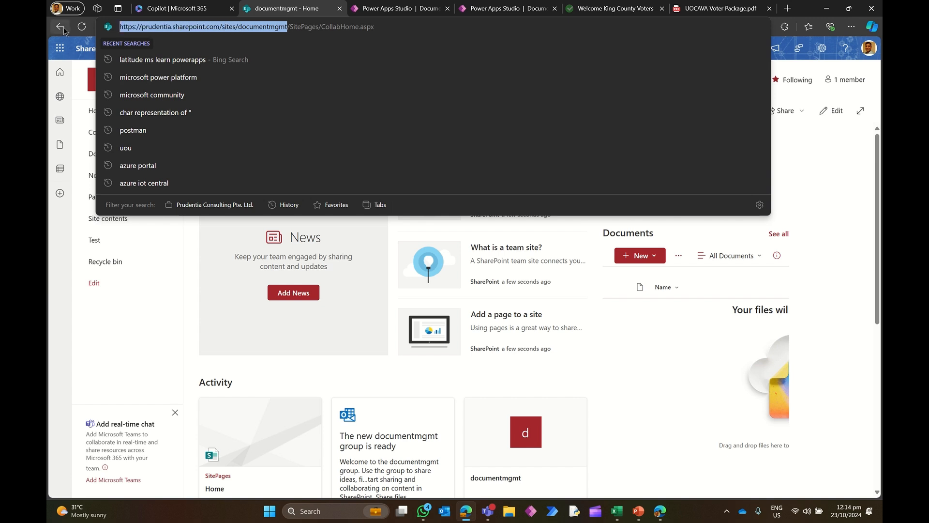
- Connect the Document manager app to the copied site address and add its Documents library and Test list as data sources
{"action": "left_click", "coordinate": [363, 11]}
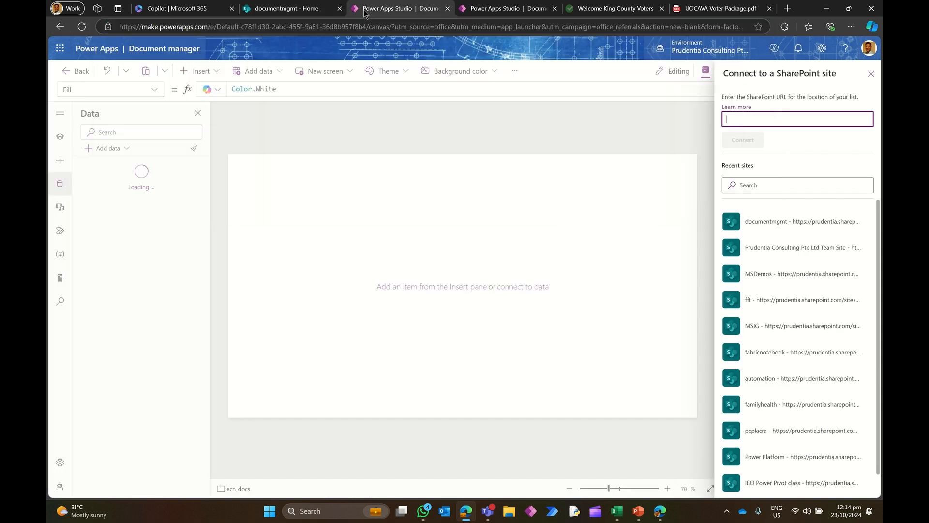
{"action": "key", "text": "ctrl+v"}
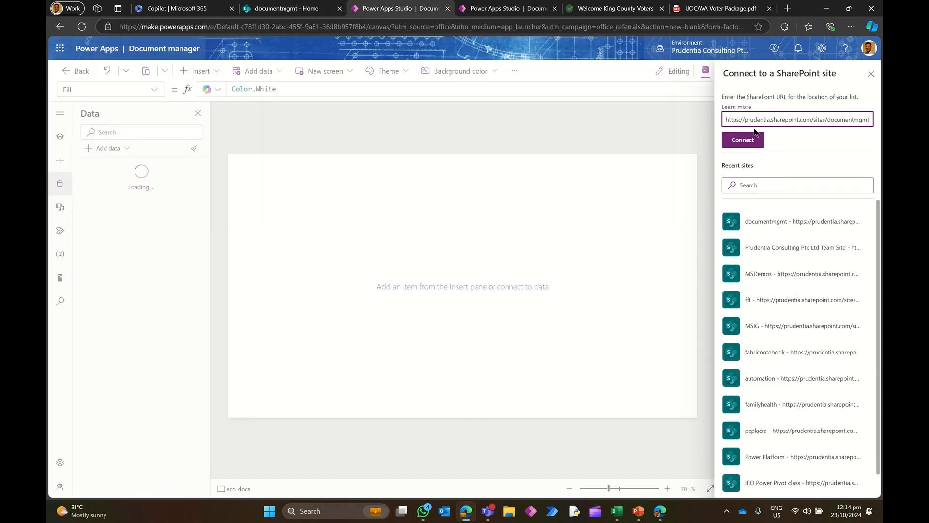
{"action": "left_click", "coordinate": [746, 141]}
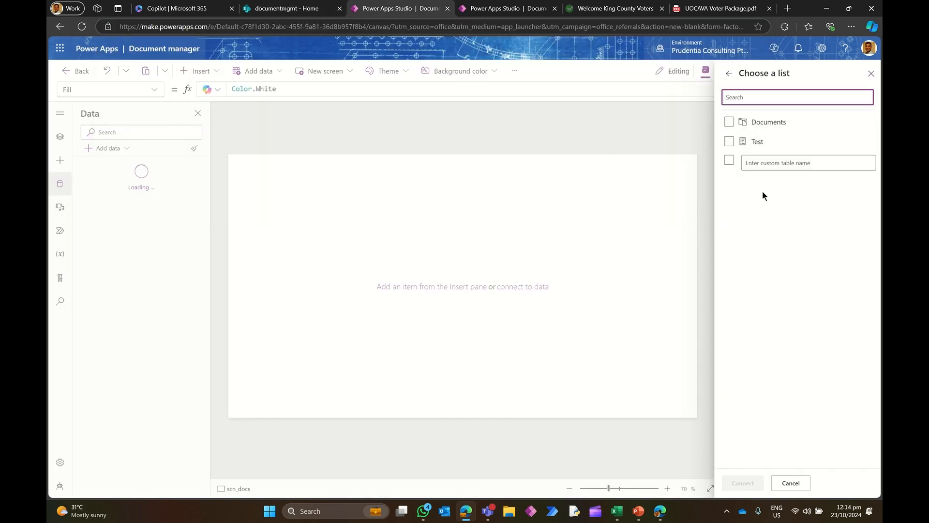
{"action": "left_click", "coordinate": [729, 122]}
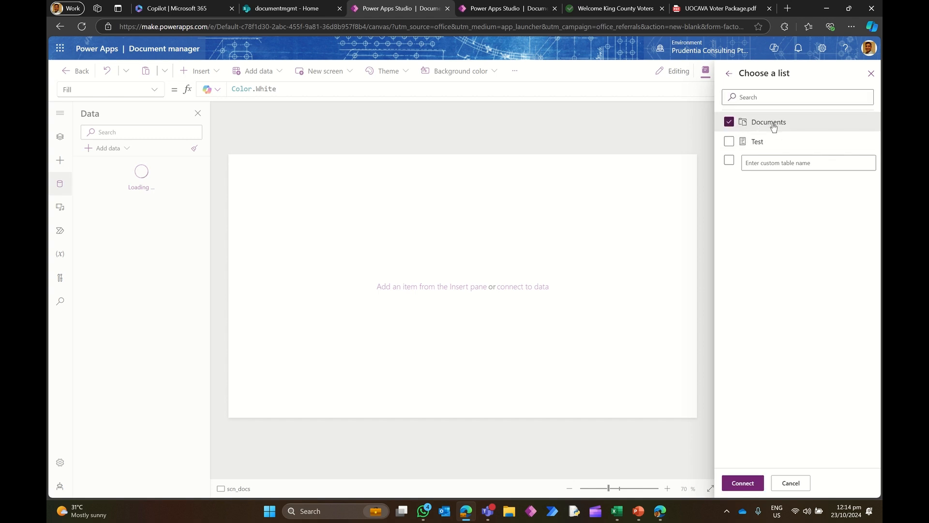
{"action": "left_click", "coordinate": [757, 143]}
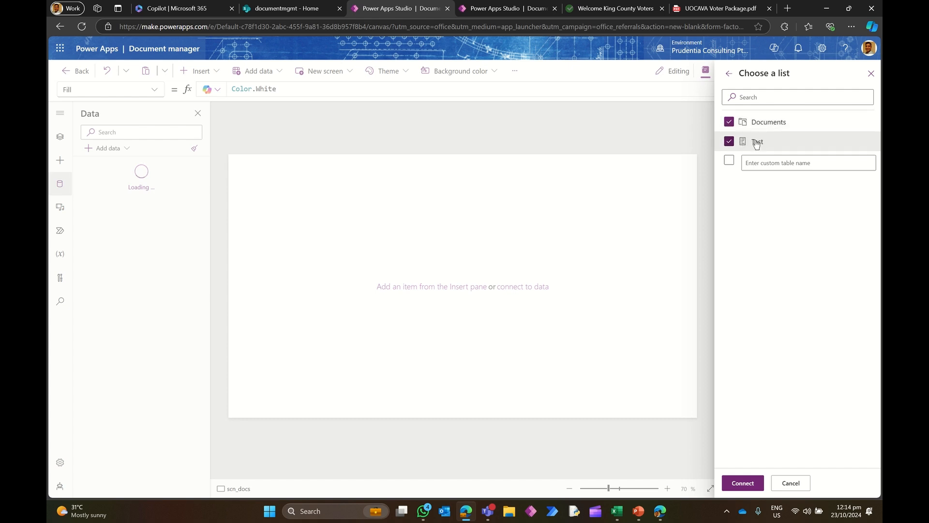
{"action": "left_click", "coordinate": [740, 484]}
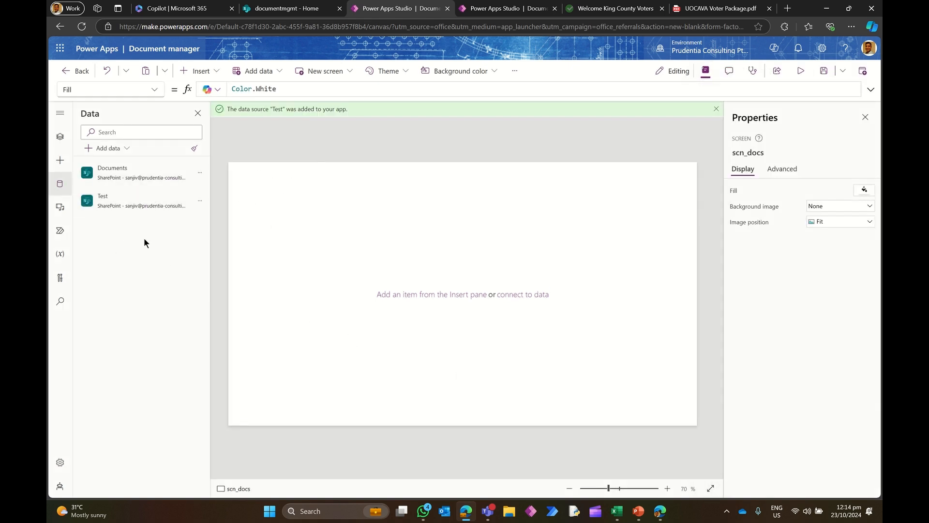
- Insert a data table on the scn_docs screen without choosing its data source
{"action": "left_click", "coordinate": [61, 138]}
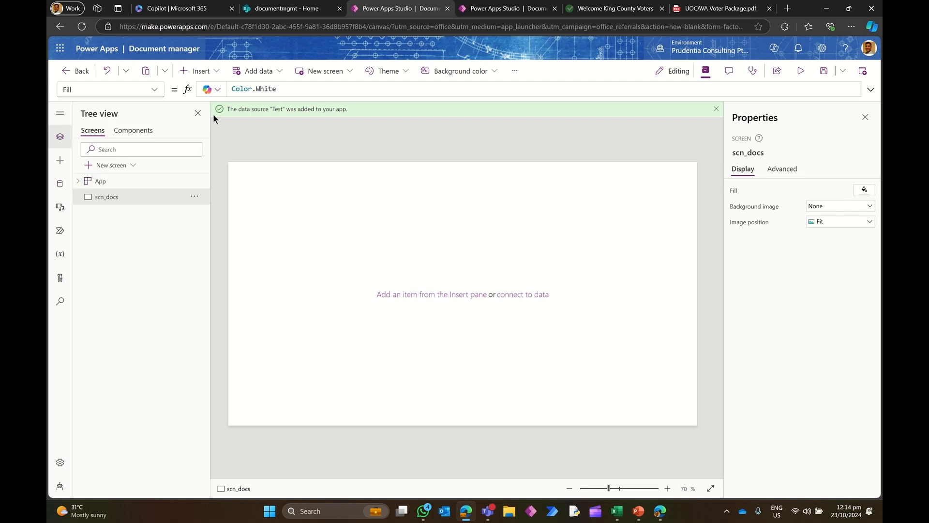
{"action": "left_click", "coordinate": [214, 73]}
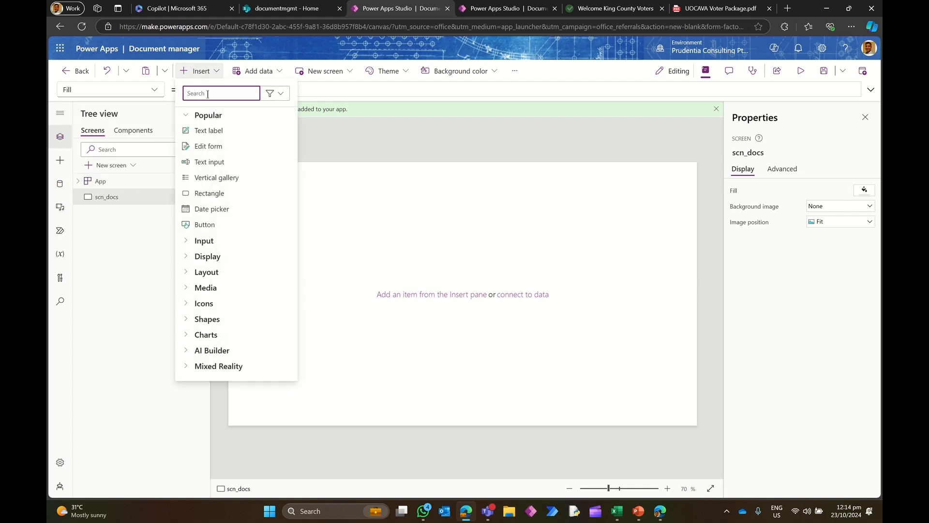
{"action": "type", "text": "data"}
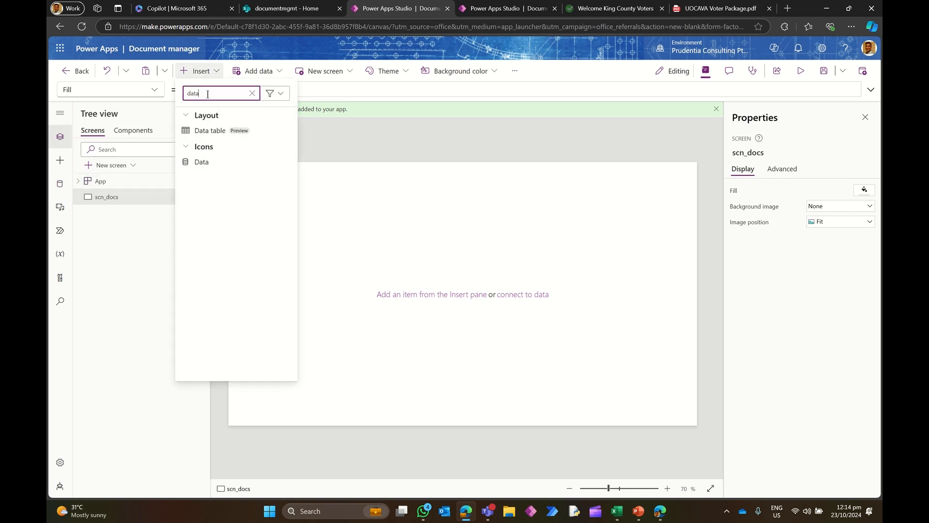
{"action": "left_click", "coordinate": [226, 132]}
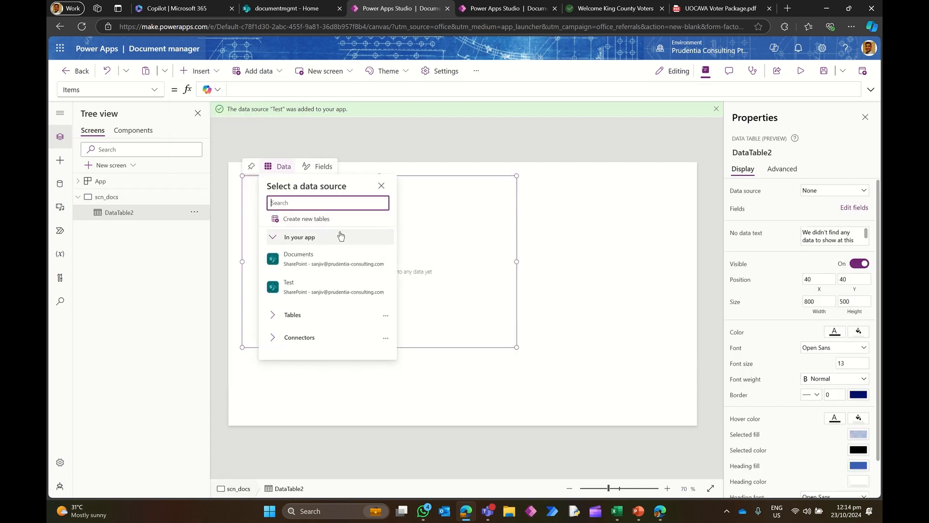
{"action": "left_click", "coordinate": [538, 212]}
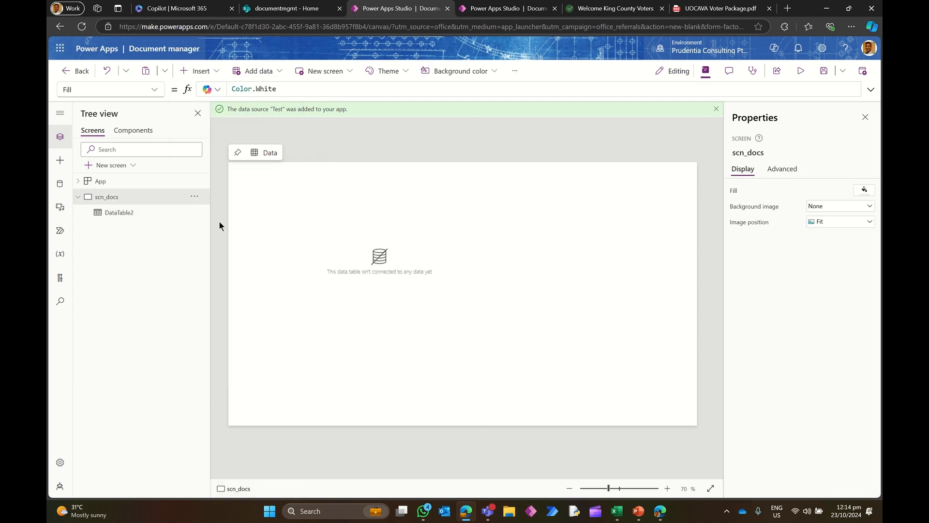
- Move the data table to X 0, Y 204 and widen it to 1366 so it spans the screen
{"action": "left_click", "coordinate": [137, 214]}
{"action": "left_click_drag", "start_coordinate": [458, 173], "coordinate": [442, 230]}
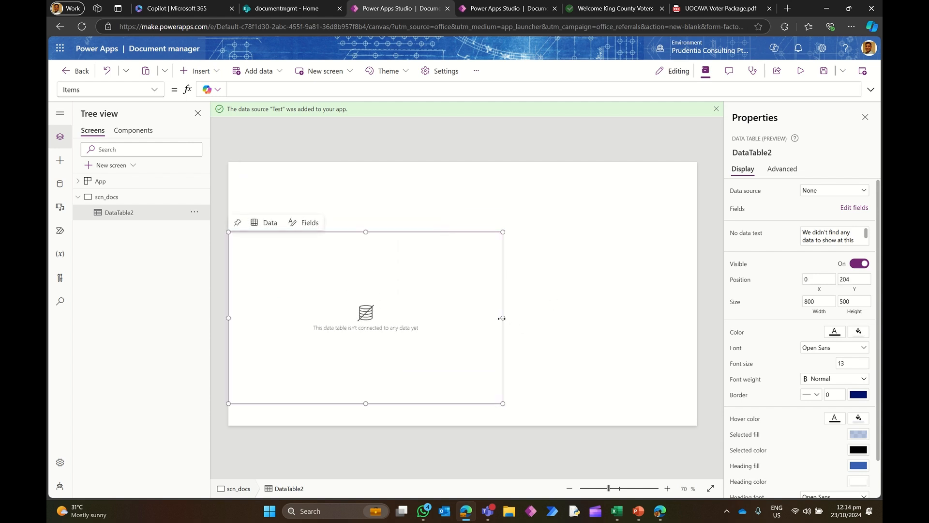
{"action": "left_click_drag", "start_coordinate": [503, 318], "coordinate": [699, 313]}
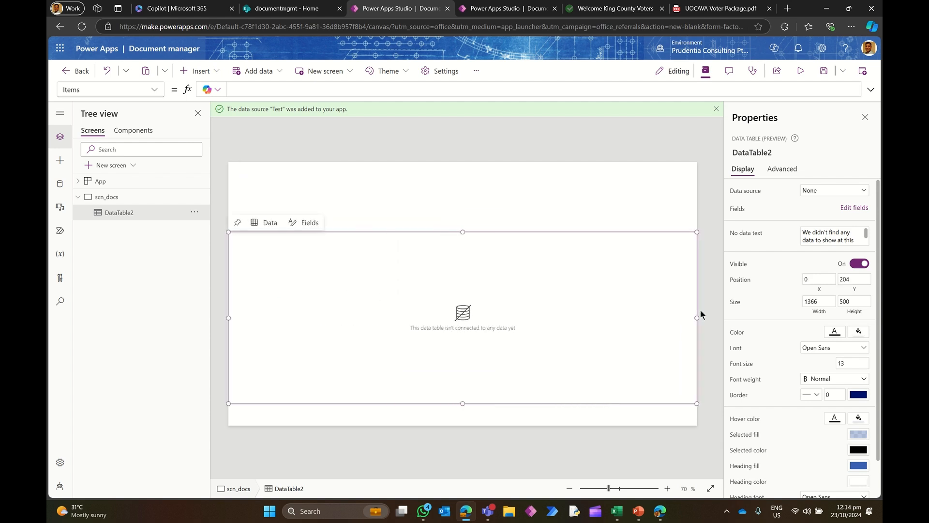
- Rename the data table on scn_docs to DataTable_sd
{"action": "double_click", "coordinate": [146, 213]}
{"action": "left_click", "coordinate": [164, 213]}
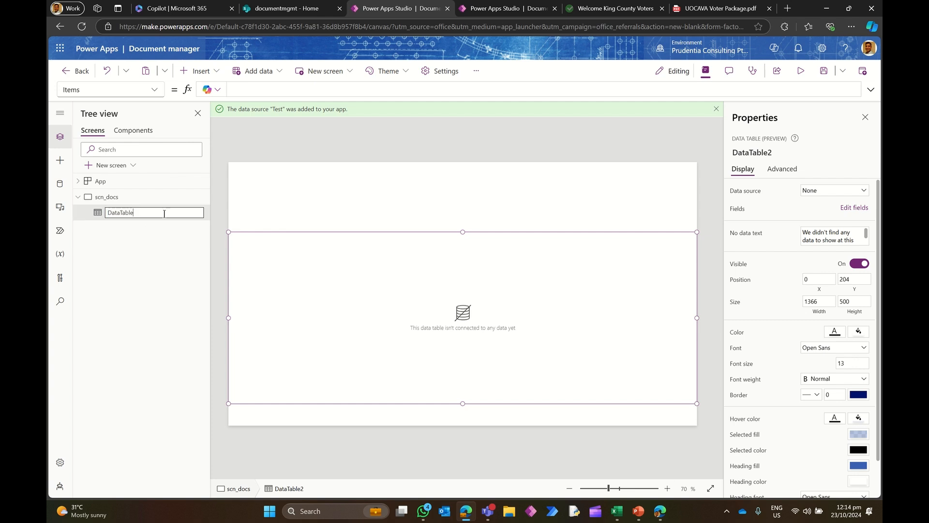
{"action": "type", "text": "_sd"}
{"action": "key", "text": "Return"}
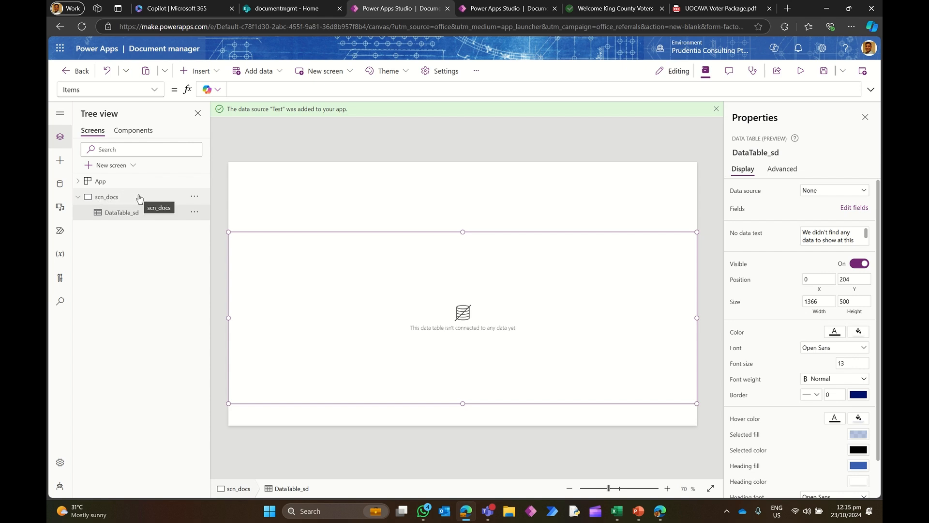
- Connect DataTable_sd to the Documents library as its data source
{"action": "left_click", "coordinate": [349, 258]}
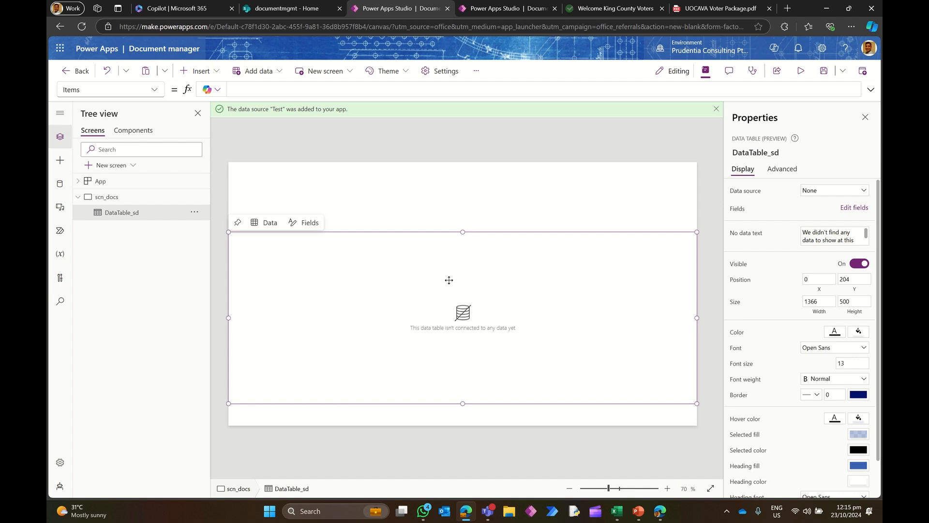
{"action": "left_click", "coordinate": [815, 192]}
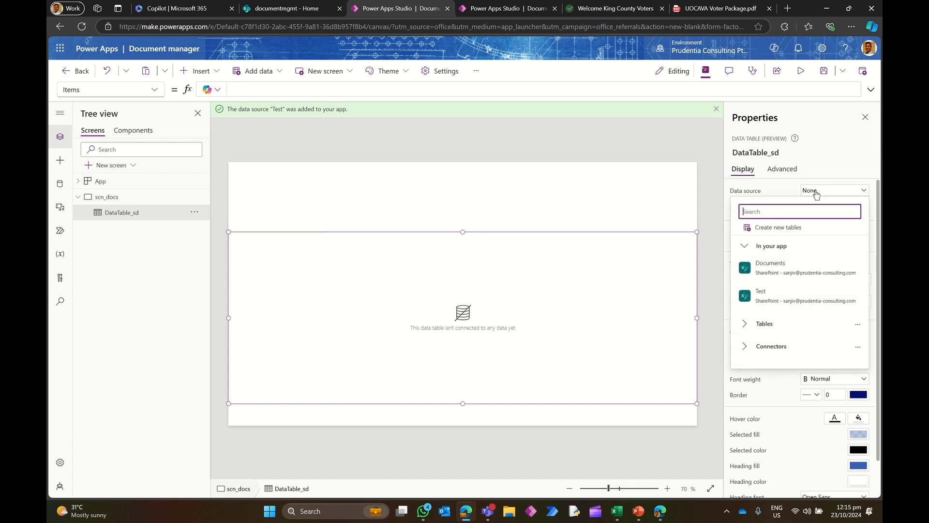
{"action": "mouse_move", "coordinate": [777, 267]}
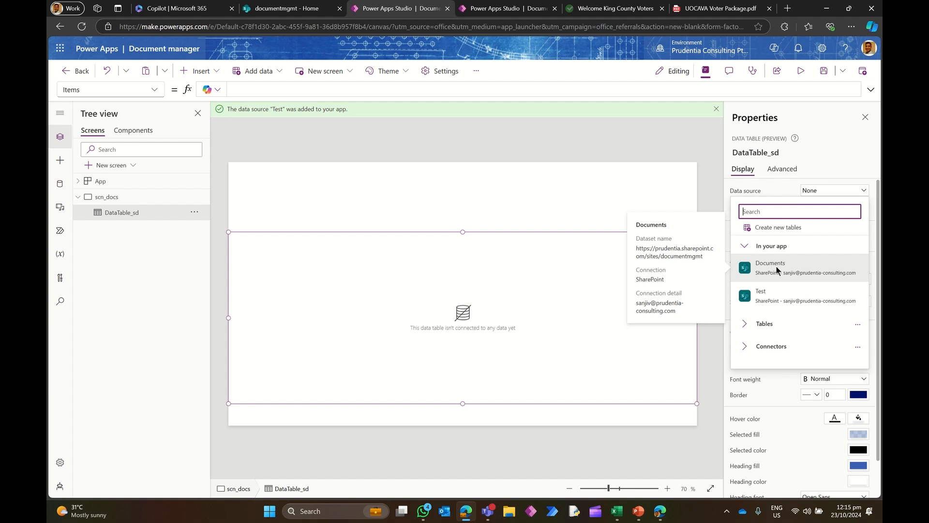
{"action": "left_click", "coordinate": [776, 268]}
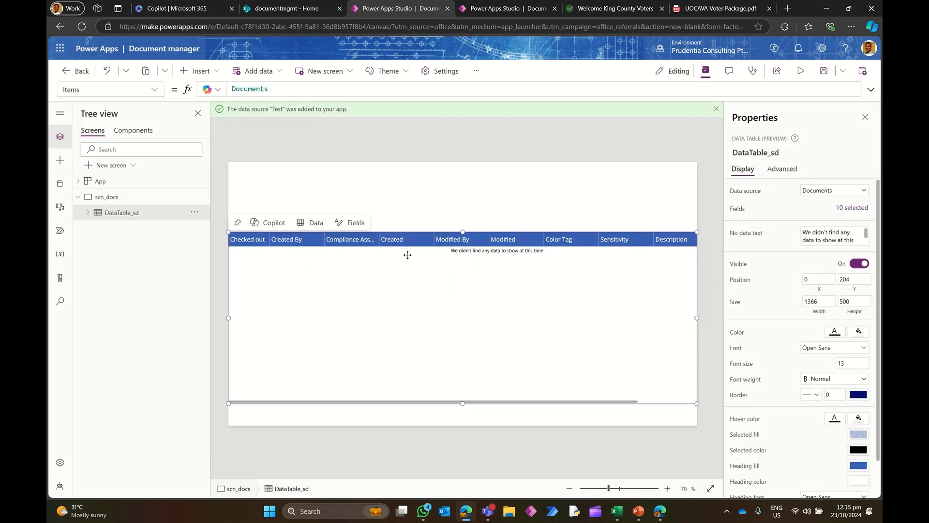
- Remove the Checked out, Compliance Asset Id, Modified By and Modified fields from DataTable_sd
{"action": "left_click", "coordinate": [852, 208]}
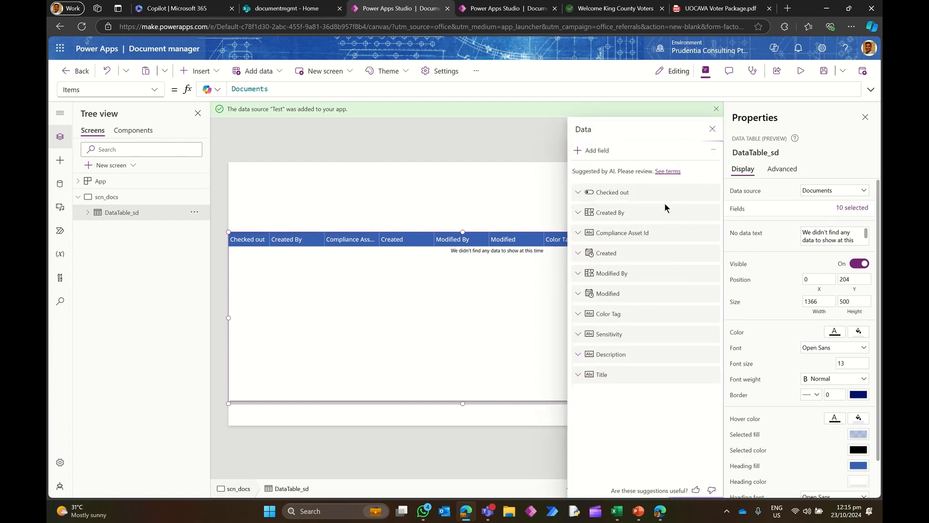
{"action": "left_click", "coordinate": [713, 192]}
{"action": "left_click", "coordinate": [734, 245]}
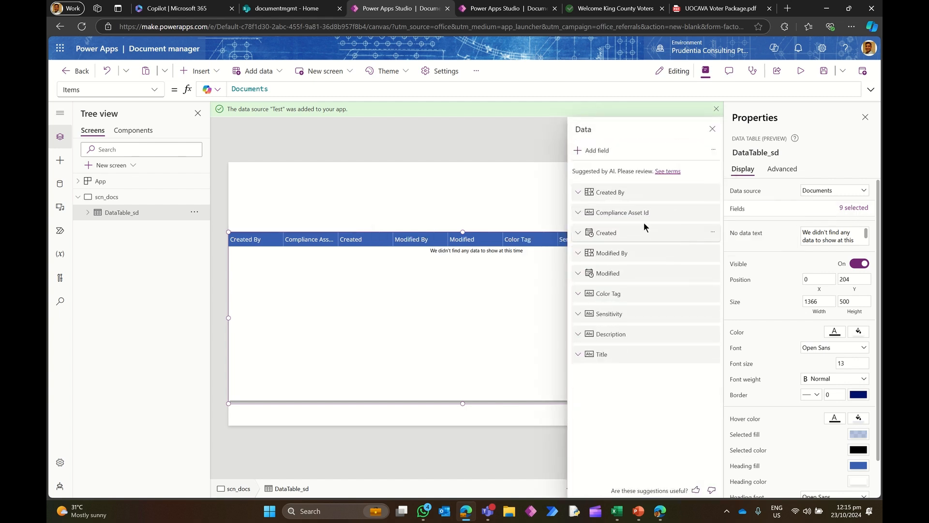
{"action": "left_click", "coordinate": [713, 211]}
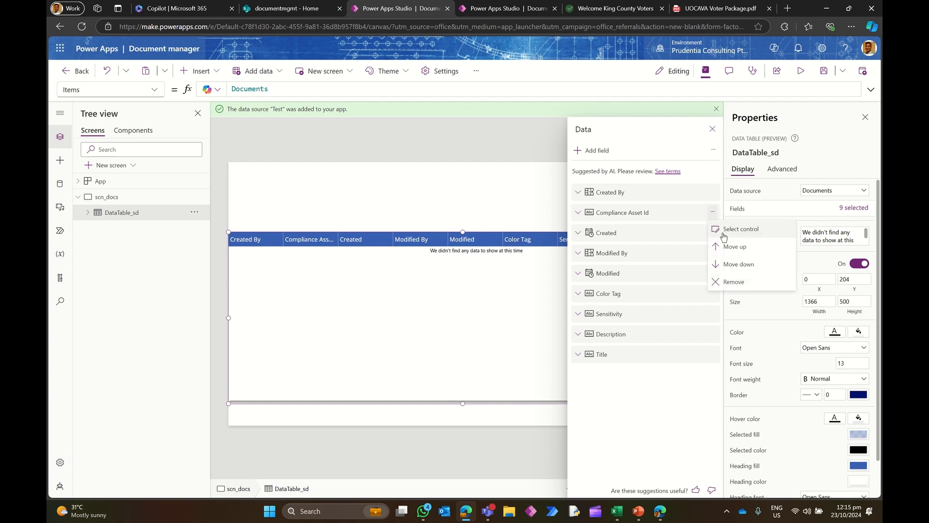
{"action": "left_click", "coordinate": [733, 282]}
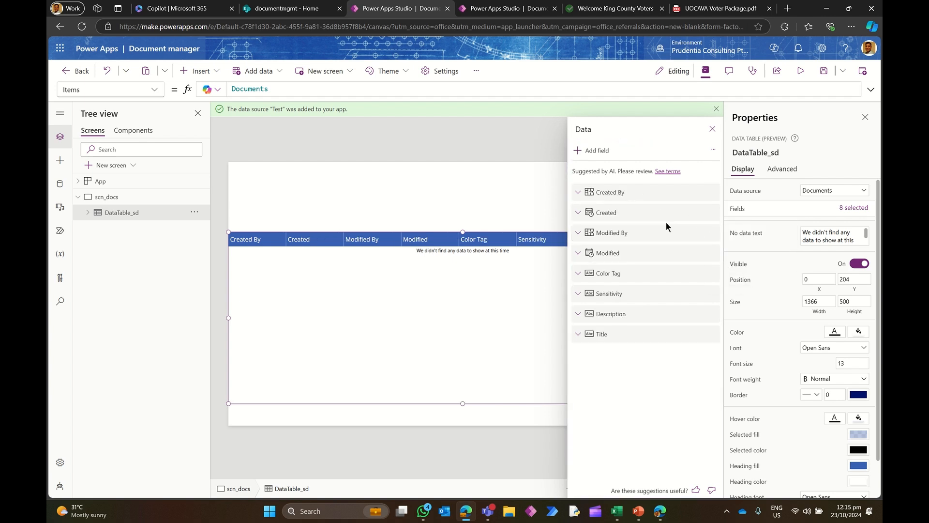
{"action": "left_click", "coordinate": [712, 232]}
{"action": "left_click", "coordinate": [735, 303]}
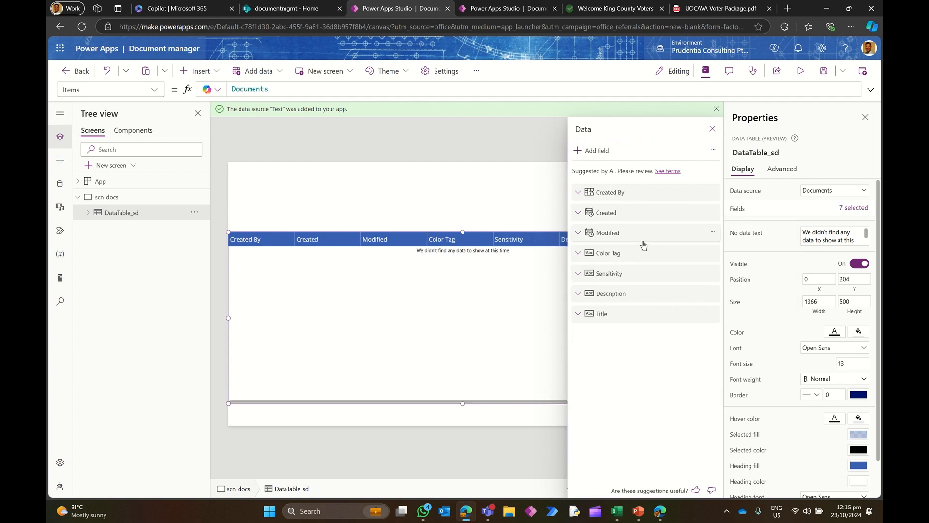
{"action": "left_click", "coordinate": [713, 232]}
{"action": "left_click", "coordinate": [736, 301]}
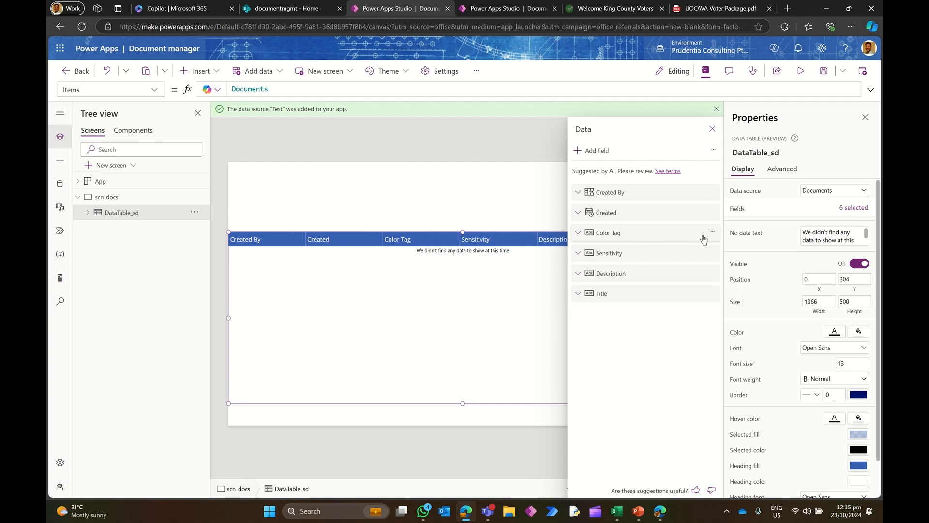
- Remove the Color Tag, Sensitivity, Description and Title fields from the data table, keeping Created By and Created
{"action": "left_click", "coordinate": [712, 232]}
{"action": "left_click", "coordinate": [736, 301]}
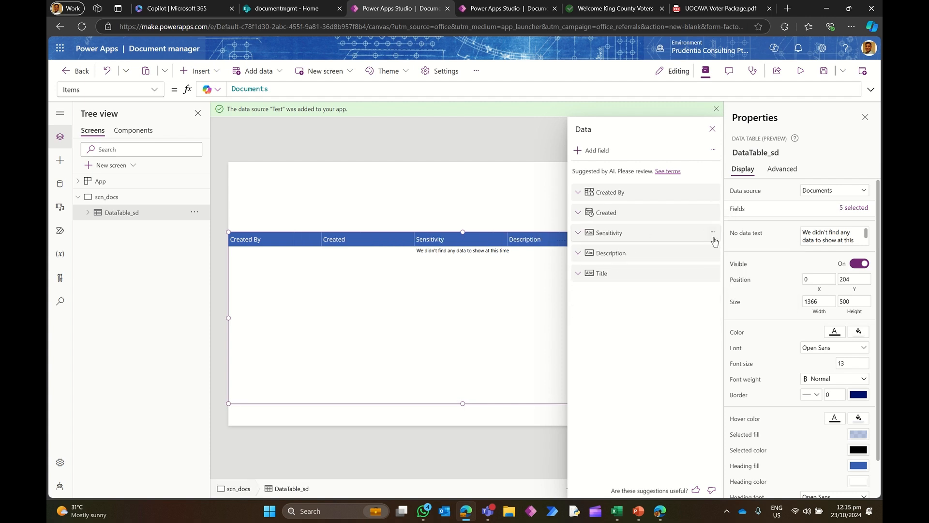
{"action": "left_click", "coordinate": [712, 232]}
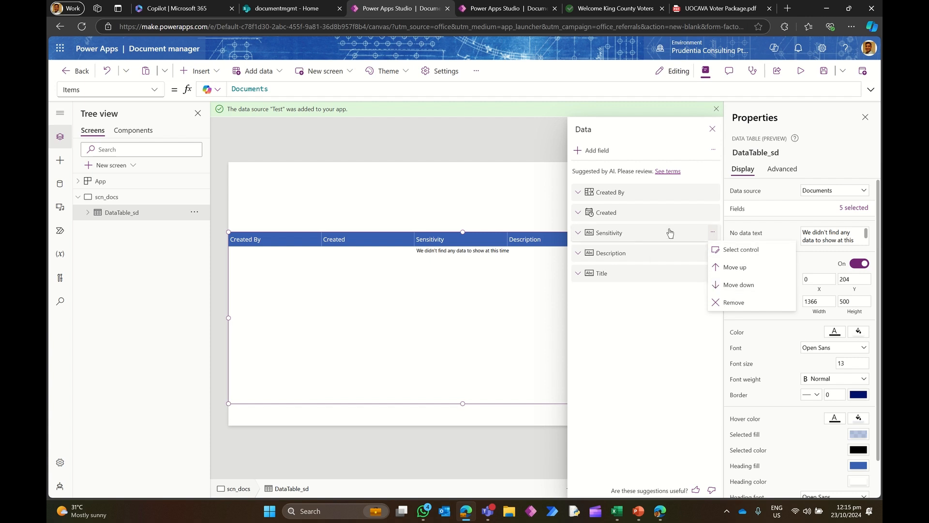
{"action": "left_click", "coordinate": [726, 303]}
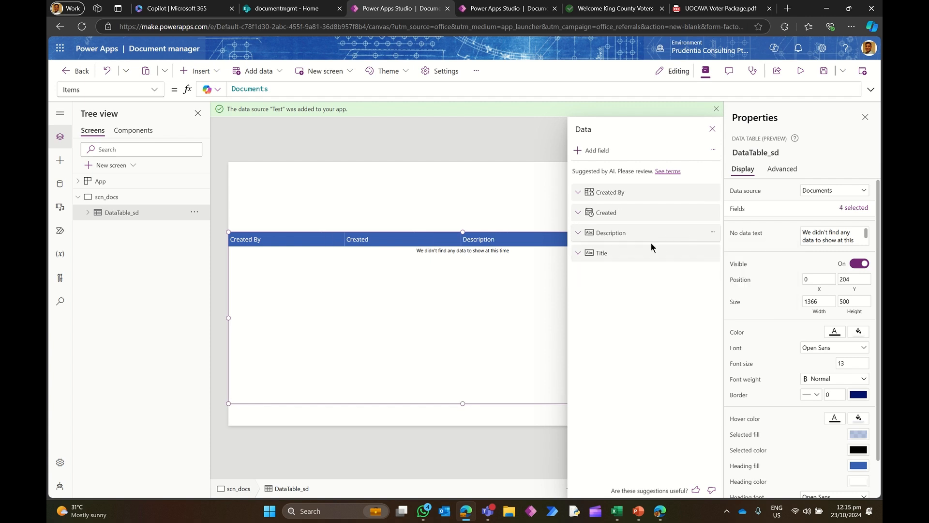
{"action": "left_click", "coordinate": [712, 233]}
{"action": "left_click", "coordinate": [733, 301]}
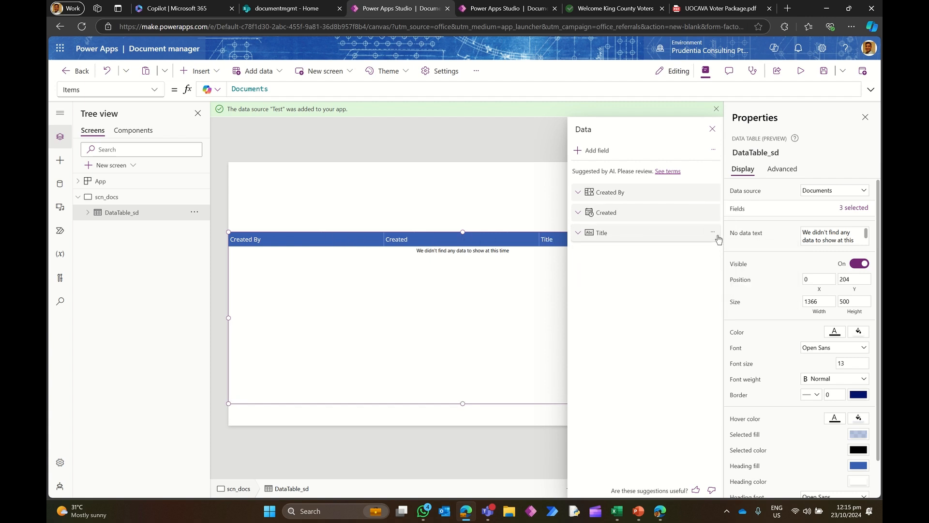
{"action": "left_click", "coordinate": [713, 232]}
{"action": "left_click", "coordinate": [730, 285]}
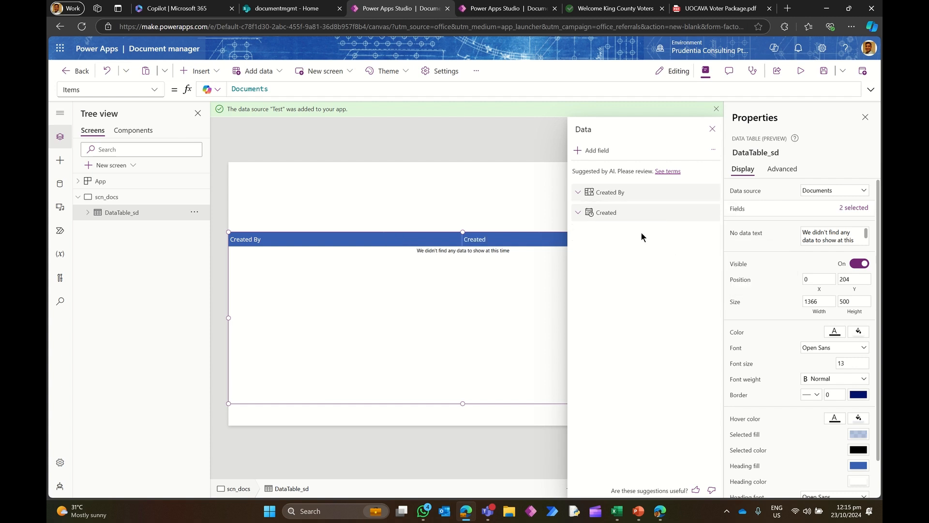
- Add the File name with extension and ID fields to the data table
{"action": "left_click", "coordinate": [592, 150]}
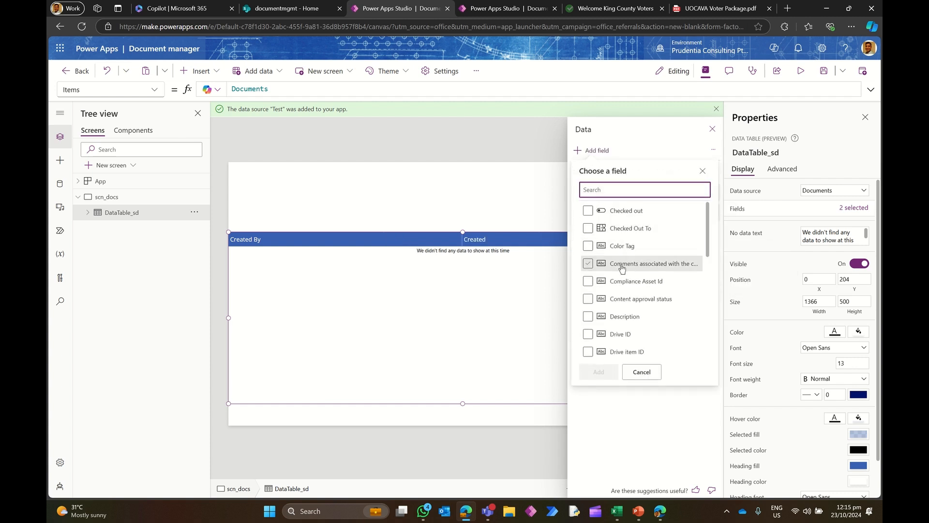
{"action": "left_click", "coordinate": [635, 249]}
{"action": "left_click", "coordinate": [637, 263]}
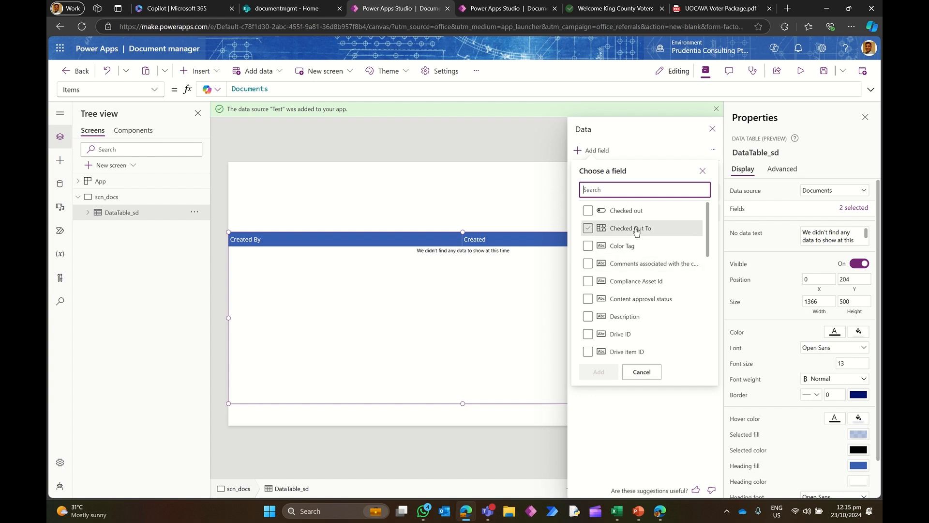
{"action": "scroll", "coordinate": [640, 266], "scroll_direction": "down", "scroll_amount": 2}
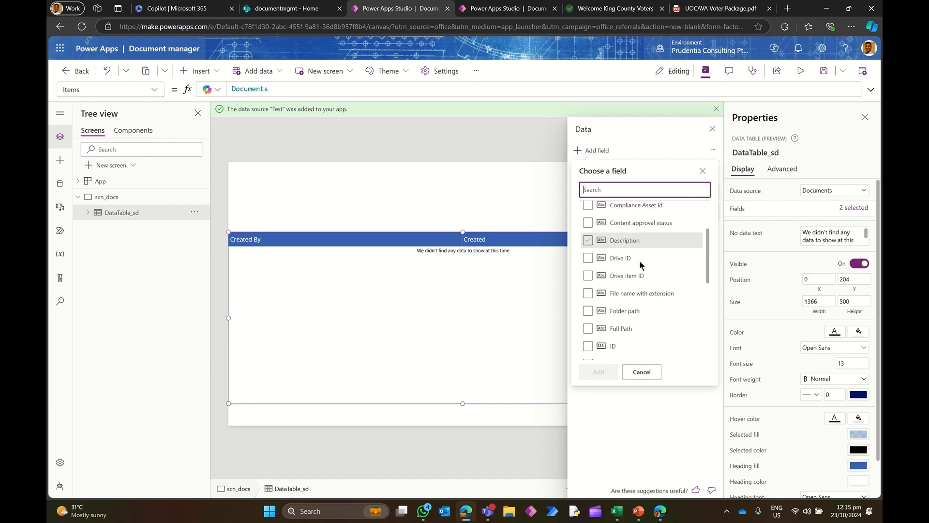
{"action": "left_click", "coordinate": [604, 276]}
{"action": "left_click", "coordinate": [588, 272]}
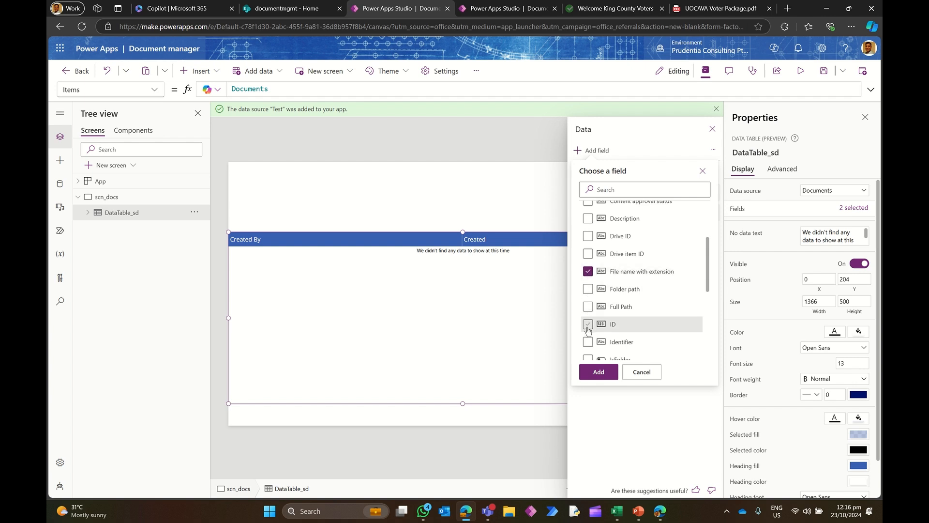
{"action": "left_click", "coordinate": [588, 327]}
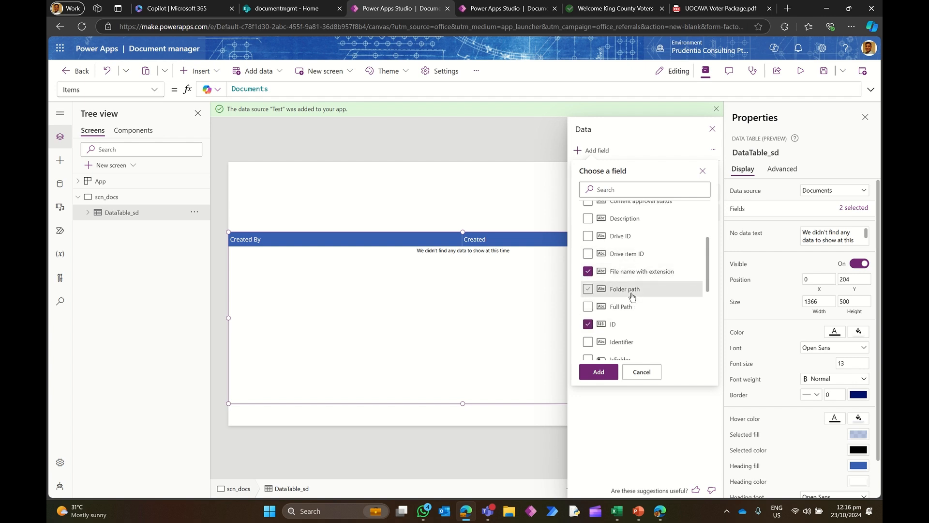
{"action": "left_click", "coordinate": [600, 377]}
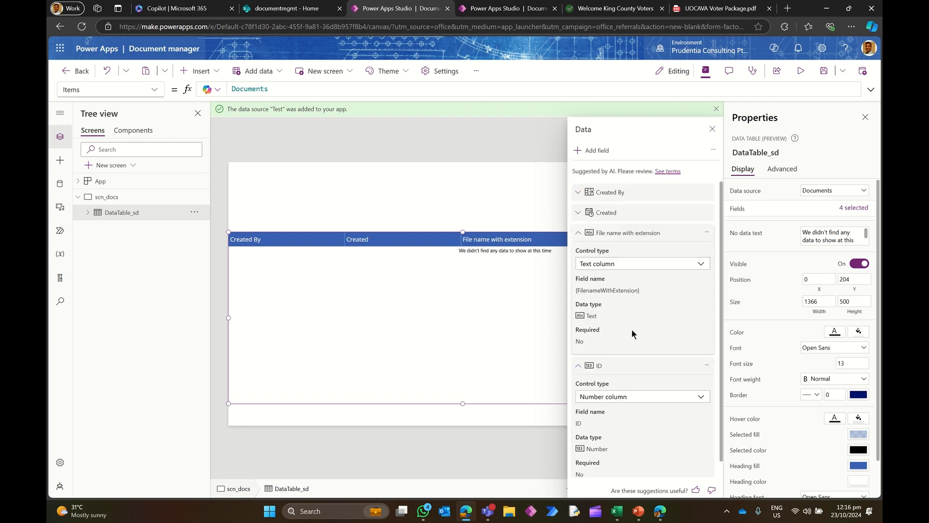
- Reorder the data table's fields so that ID comes first and File name with extension second
{"action": "left_click", "coordinate": [577, 233]}
{"action": "left_click", "coordinate": [578, 257]}
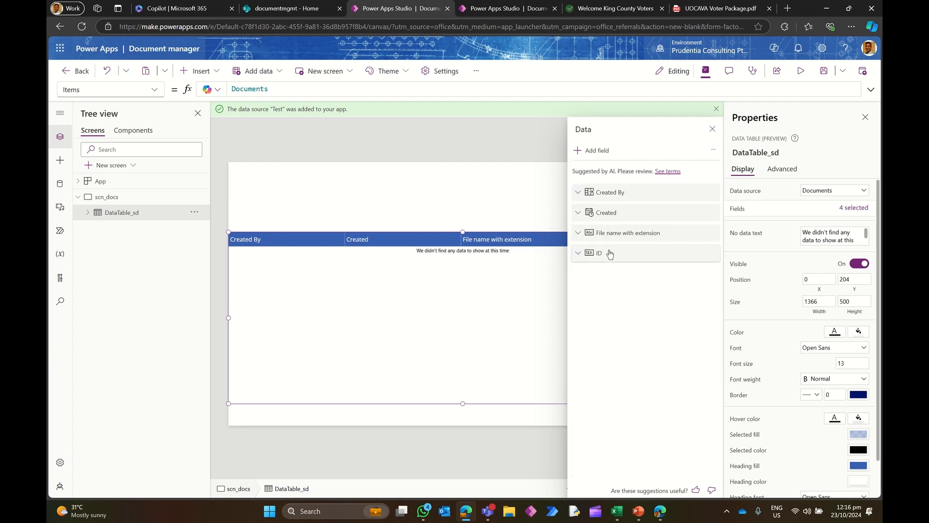
{"action": "left_click_drag", "start_coordinate": [611, 254], "coordinate": [610, 191]}
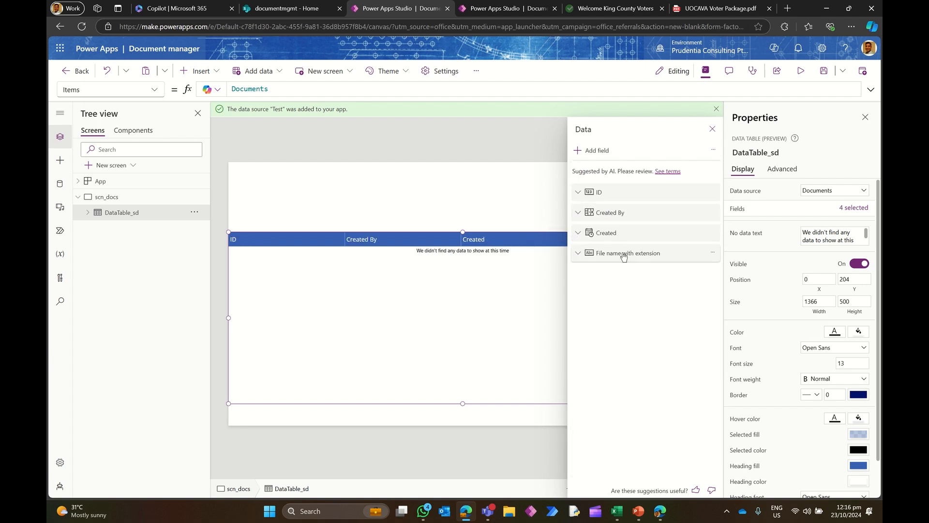
{"action": "left_click_drag", "start_coordinate": [628, 253], "coordinate": [629, 214]}
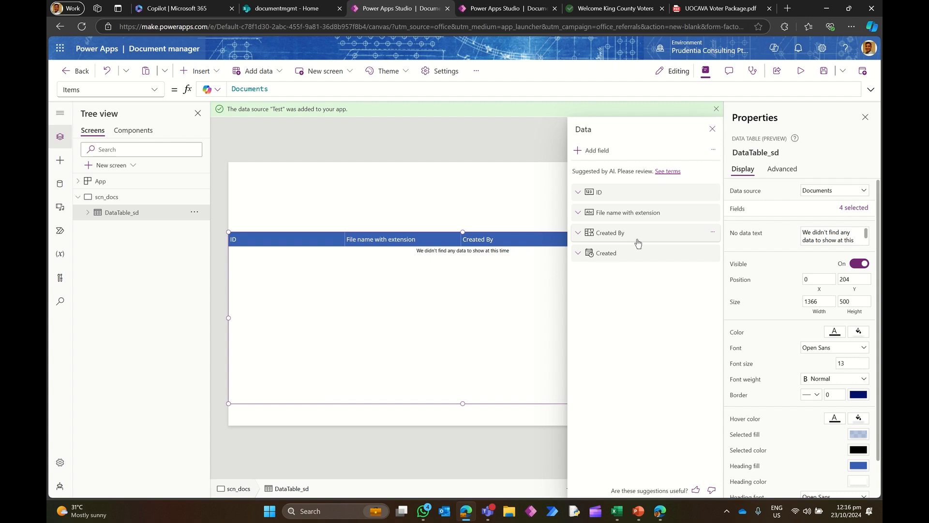
{"action": "left_click", "coordinate": [712, 131]}
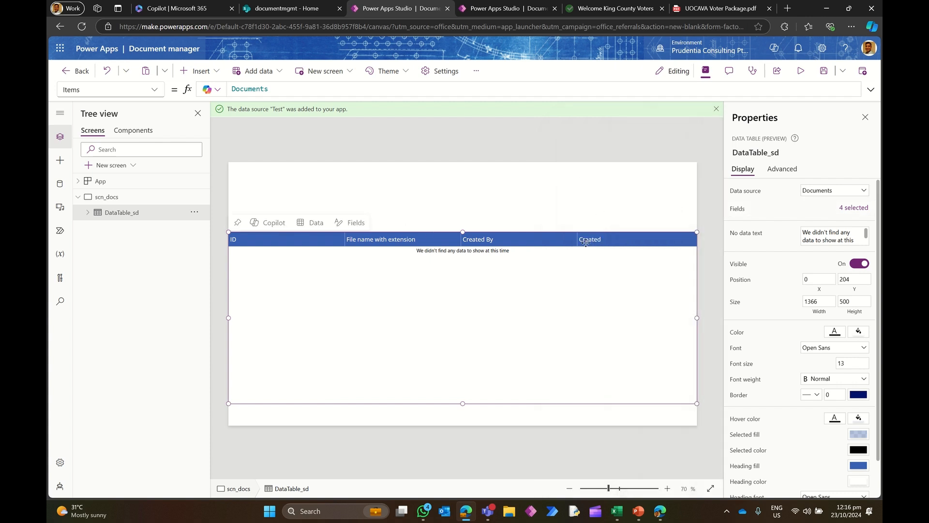
- Insert an edit form connected to the Test list on scn_docs and reduce its height to 140 so it sits above the table
{"action": "left_click", "coordinate": [454, 199]}
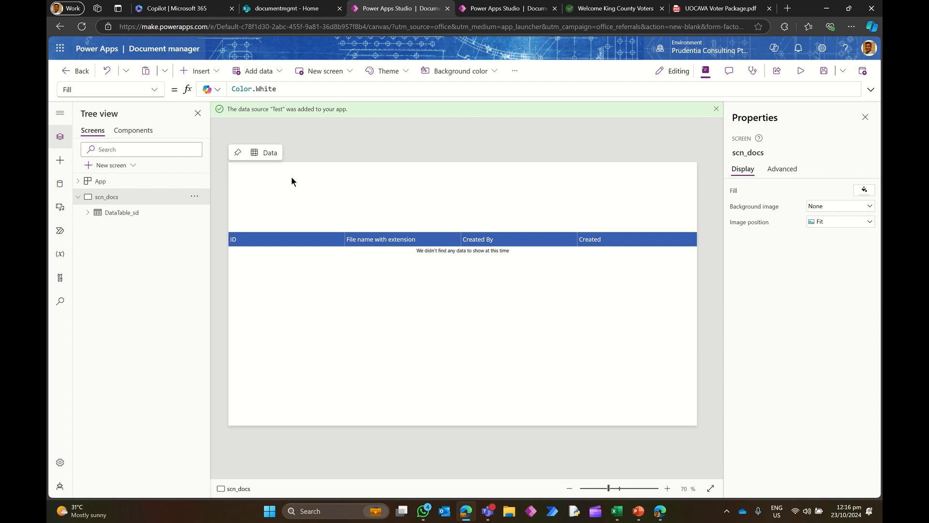
{"action": "left_click", "coordinate": [213, 71]}
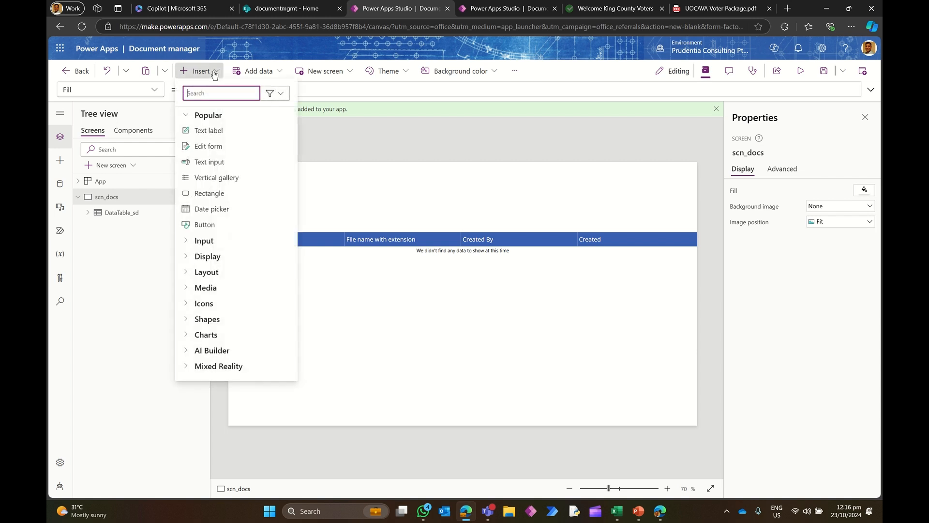
{"action": "left_click", "coordinate": [223, 146]}
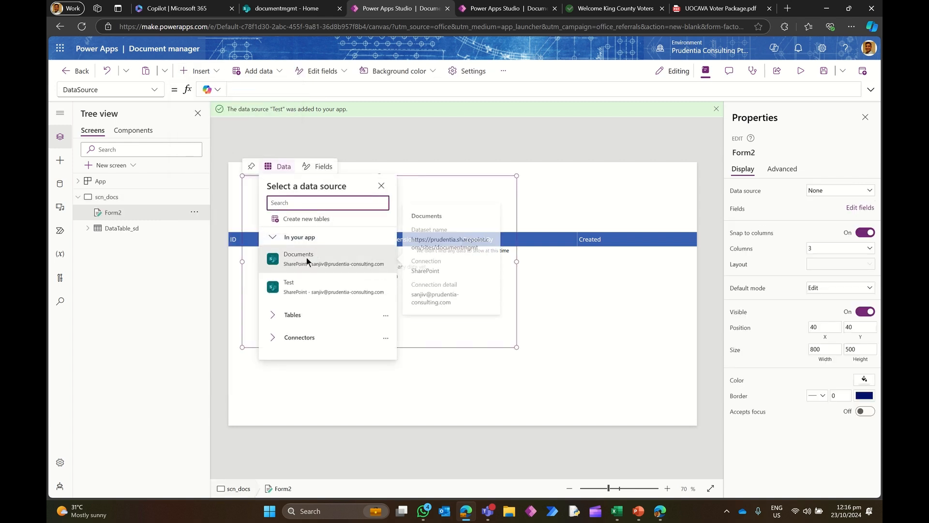
{"action": "left_click", "coordinate": [307, 285]}
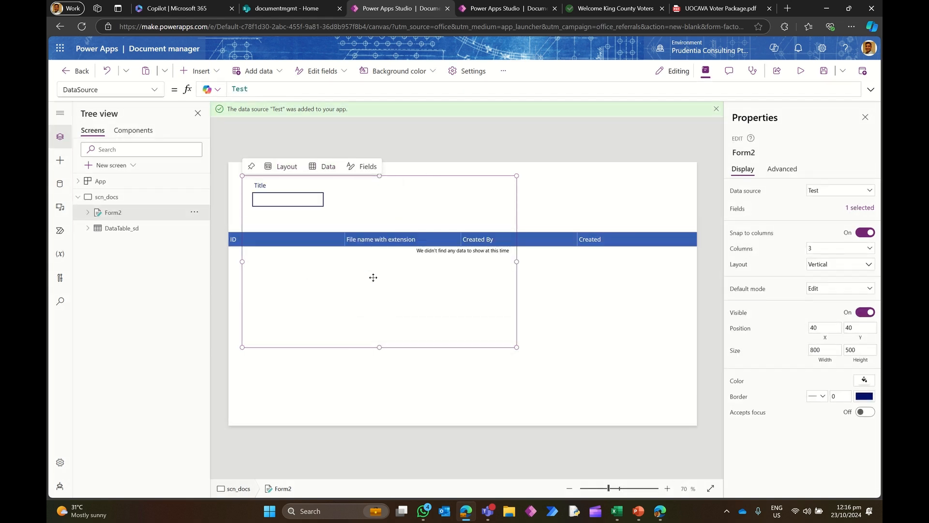
{"action": "left_click_drag", "start_coordinate": [380, 346], "coordinate": [379, 223]}
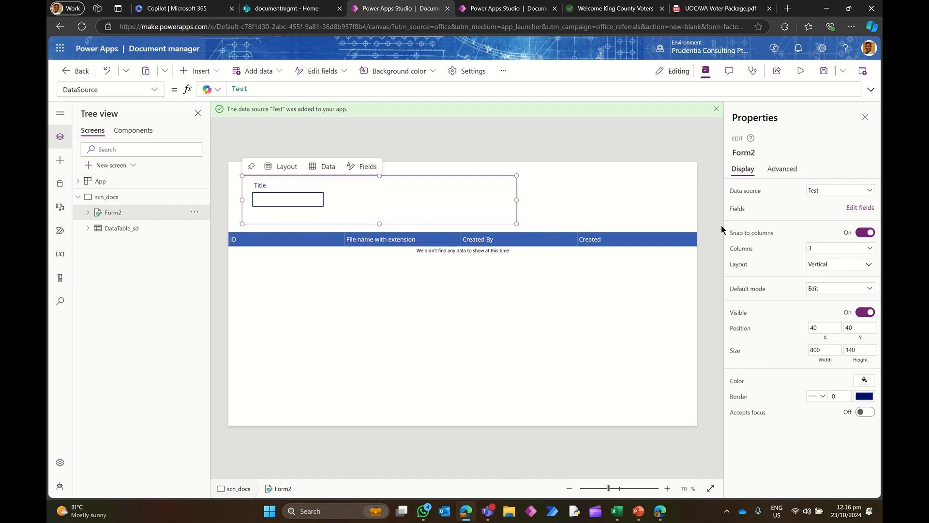
- Add the Attachments field to the edit form
{"action": "left_click", "coordinate": [860, 208]}
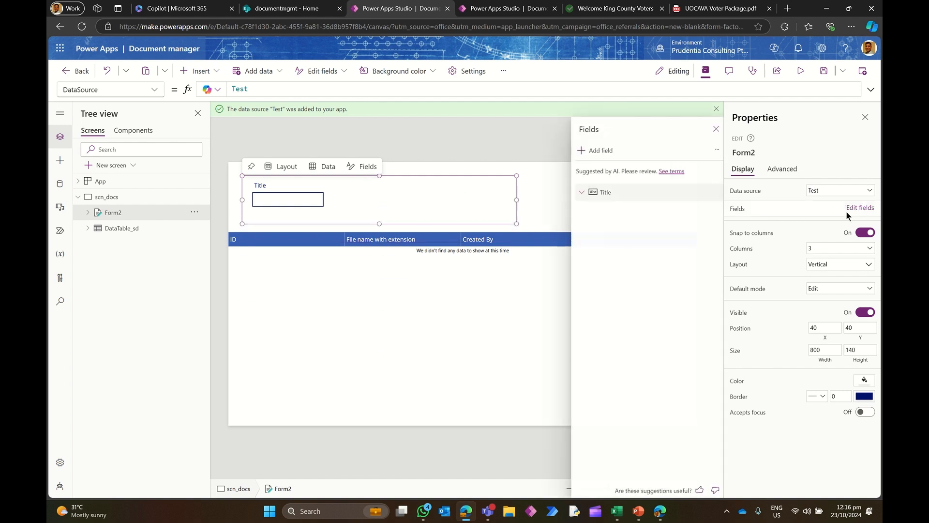
{"action": "left_click", "coordinate": [593, 150]}
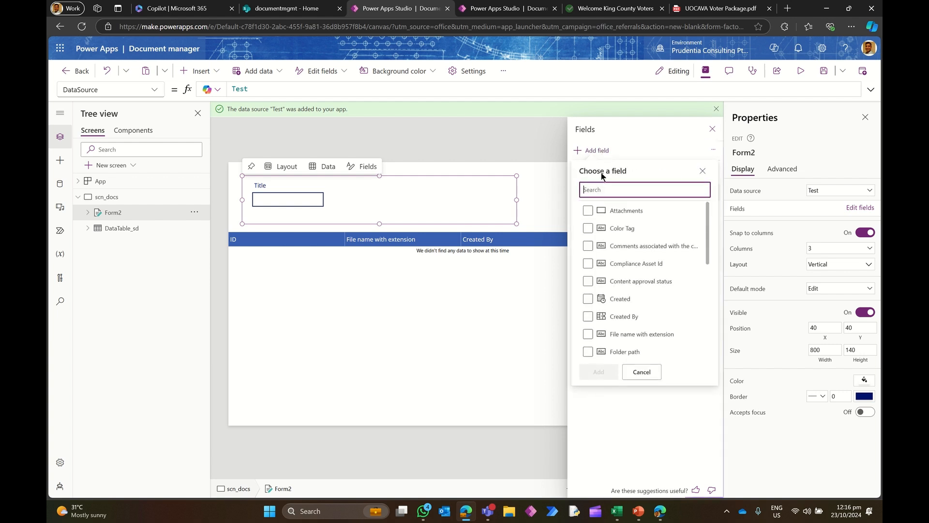
{"action": "left_click", "coordinate": [588, 211]}
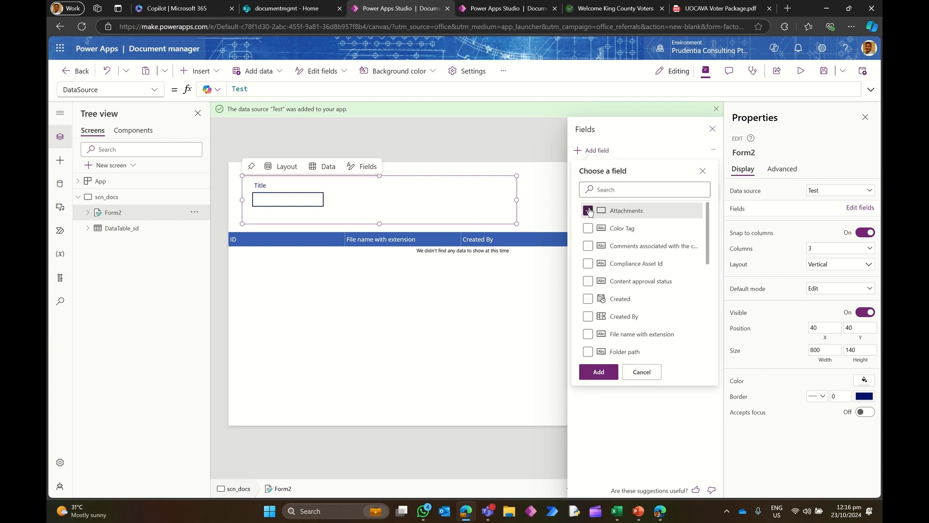
{"action": "left_click", "coordinate": [598, 372]}
{"action": "left_click", "coordinate": [712, 129]}
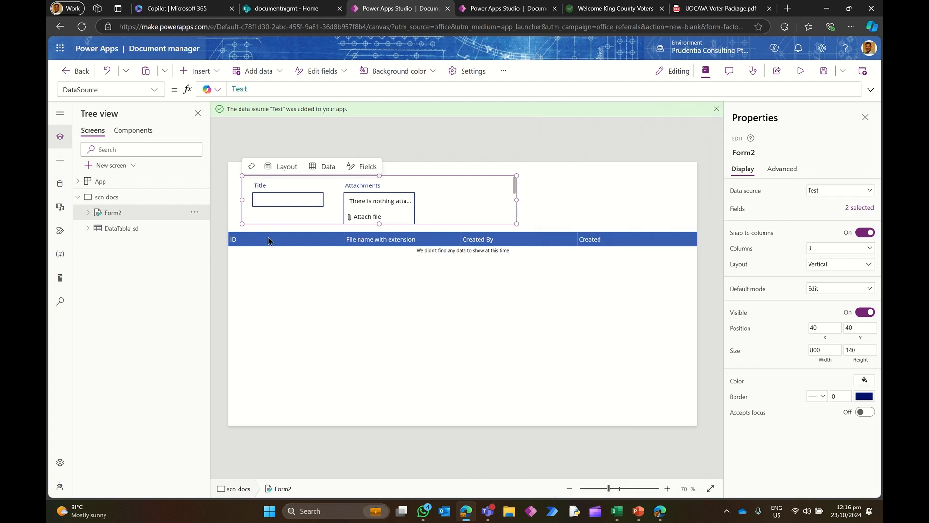
- Copy the attachment control from Form2's Attachments data card and paste it directly onto the scn_docs screen
{"action": "left_click", "coordinate": [89, 214]}
{"action": "left_click", "coordinate": [142, 245]}
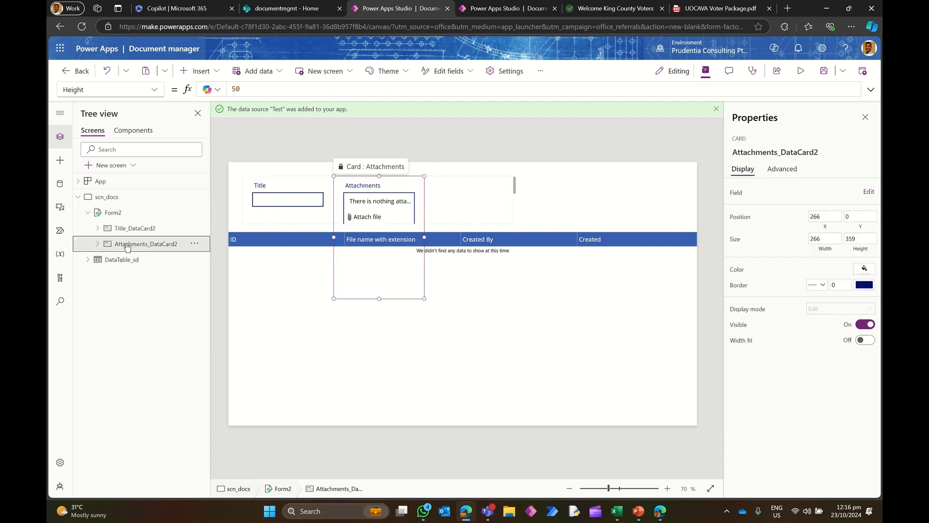
{"action": "right_click", "coordinate": [160, 248]}
{"action": "key", "text": "Escape"}
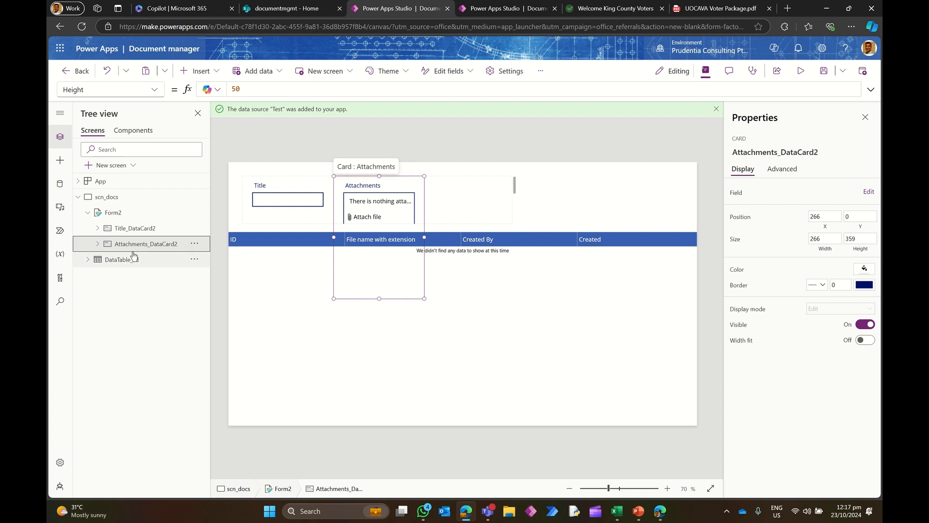
{"action": "left_click", "coordinate": [97, 244]}
{"action": "left_click", "coordinate": [145, 291]}
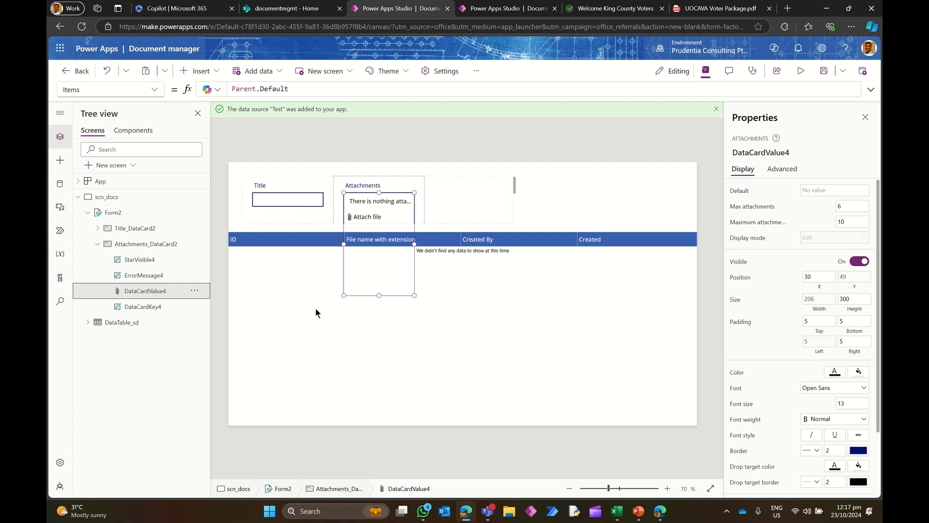
{"action": "left_click", "coordinate": [194, 290]}
{"action": "left_click", "coordinate": [218, 328]}
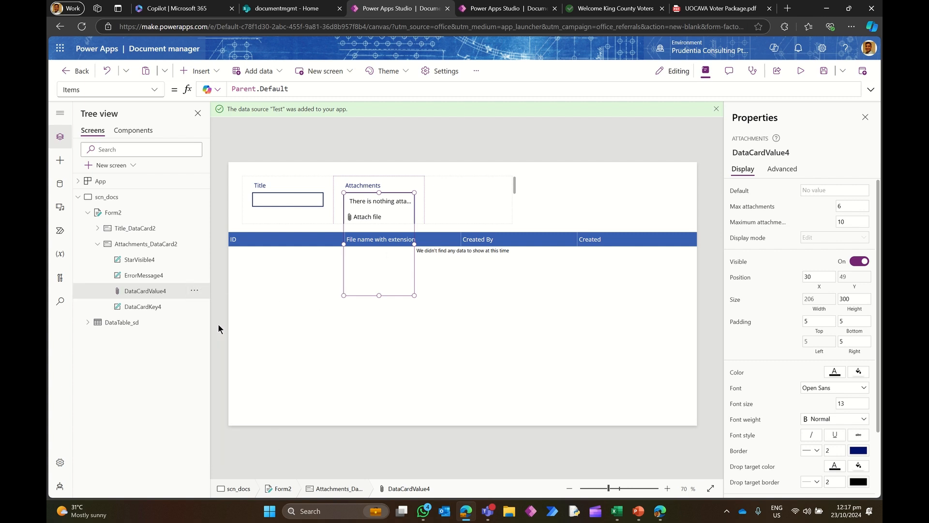
{"action": "left_click", "coordinate": [581, 188]}
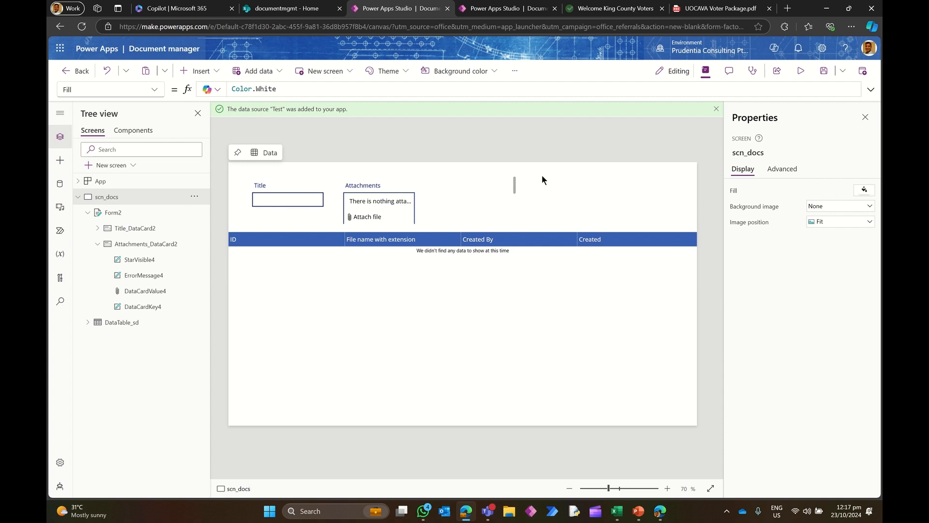
{"action": "key", "text": "ctrl+v"}
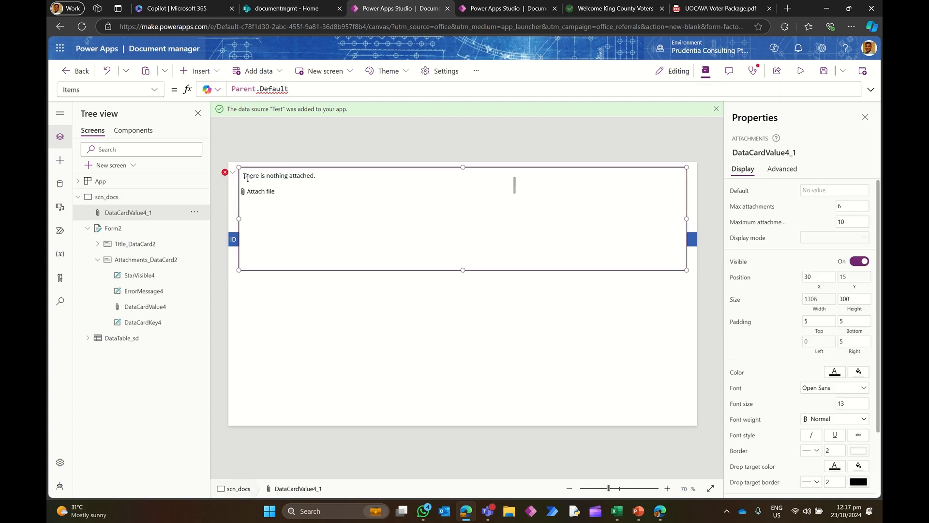
- Shrink the pasted attachment control to 327 by 135 at X 976, Y 45, and delete Form2
{"action": "left_click_drag", "start_coordinate": [239, 168], "coordinate": [582, 185]}
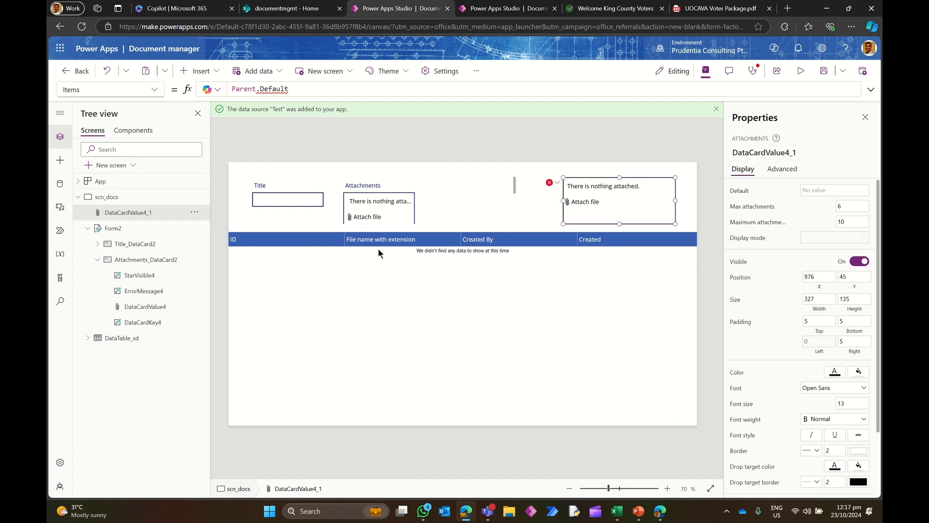
{"action": "left_click", "coordinate": [194, 229]}
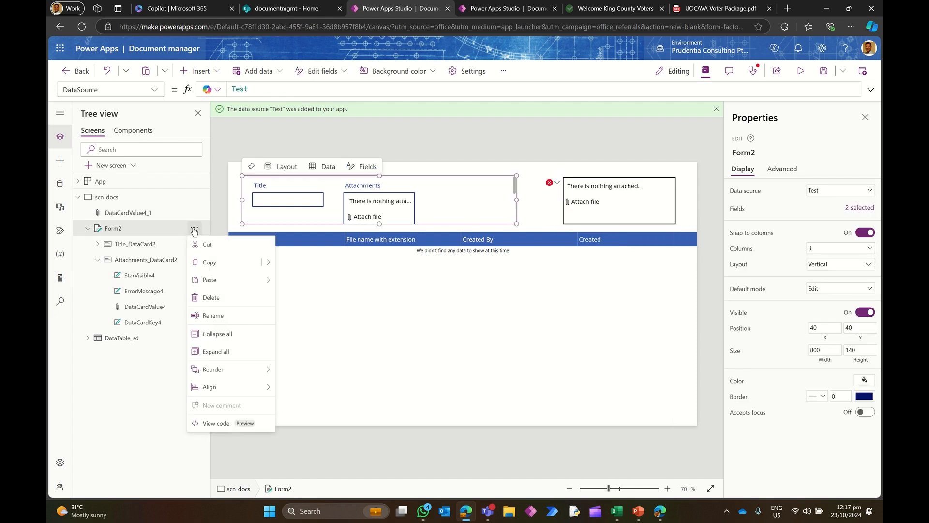
{"action": "left_click", "coordinate": [212, 297]}
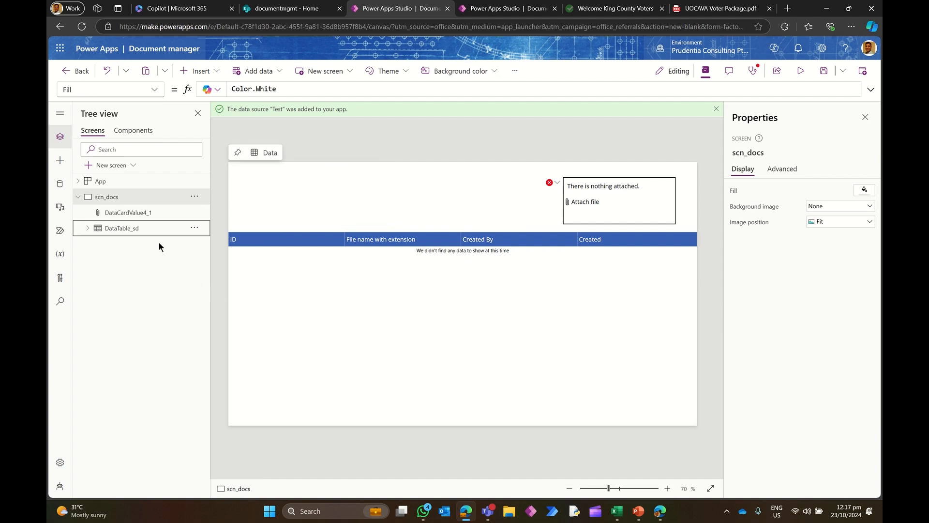
- Rename the pasted attachment control as Attach
{"action": "left_click", "coordinate": [143, 216]}
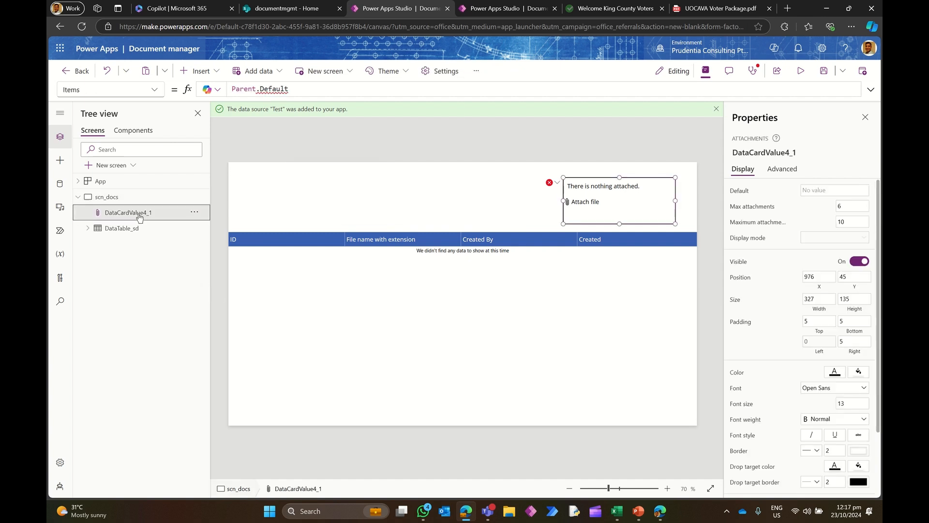
{"action": "double_click", "coordinate": [139, 216]}
{"action": "type", "text": "Attach"}
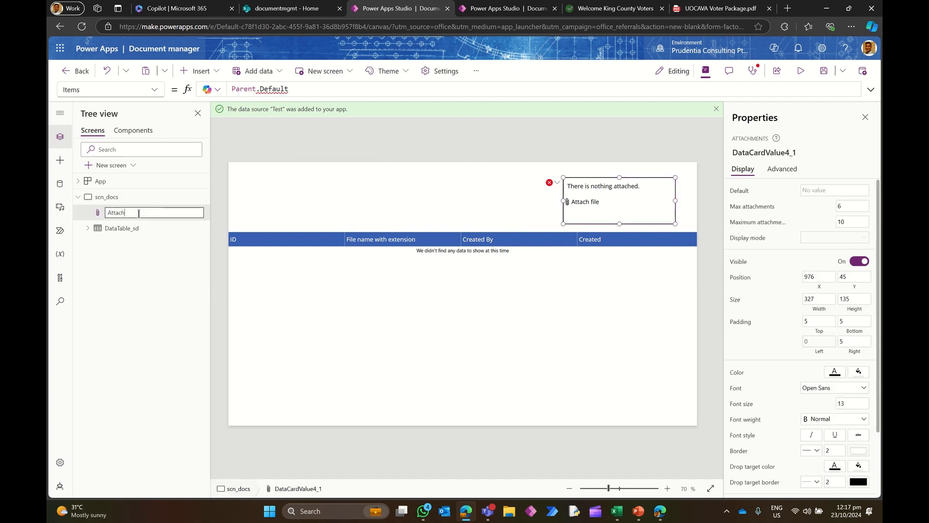
{"action": "key", "text": "Return"}
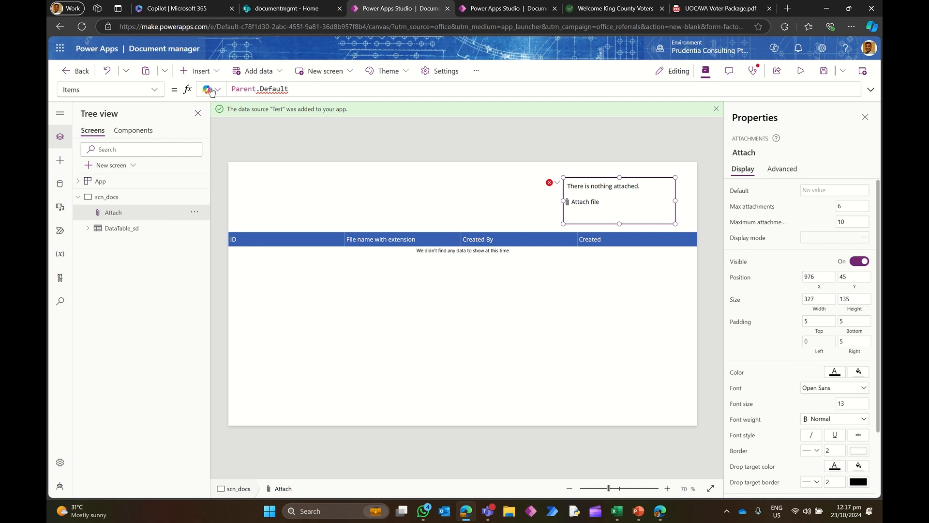
- Search the insertable controls for "att" and close the list without inserting anything
{"action": "left_click", "coordinate": [199, 72]}
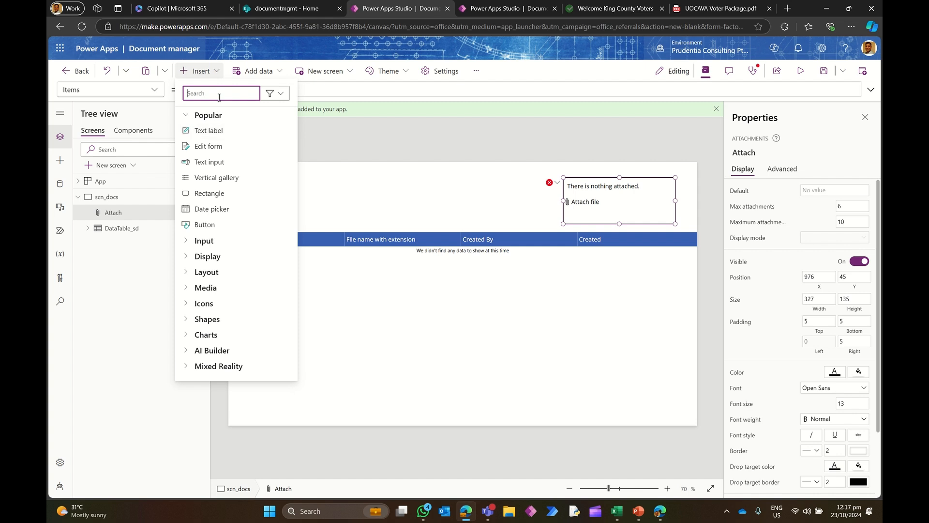
{"action": "type", "text": "att"}
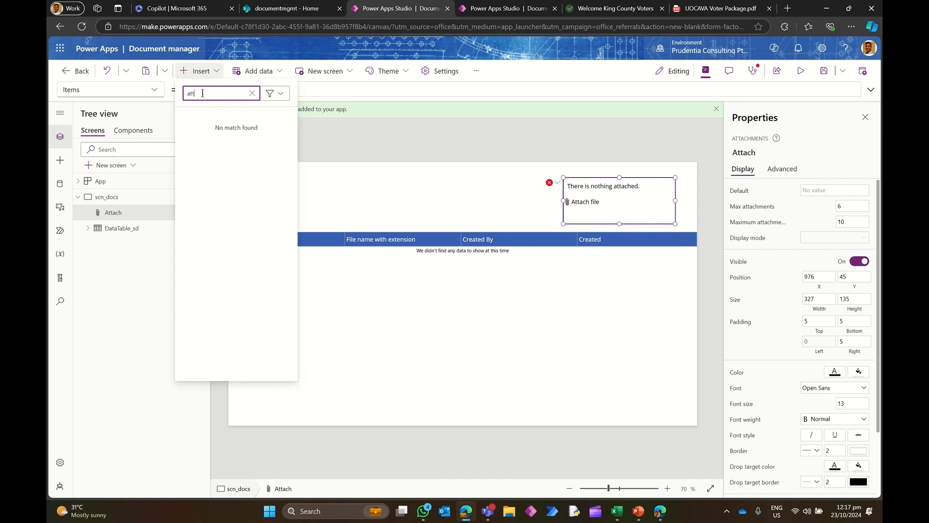
{"action": "key", "text": "BackSpace"}
{"action": "key", "text": "BackSpace"}
{"action": "key", "text": "BackSpace"}
{"action": "key", "text": "BackSpace"}
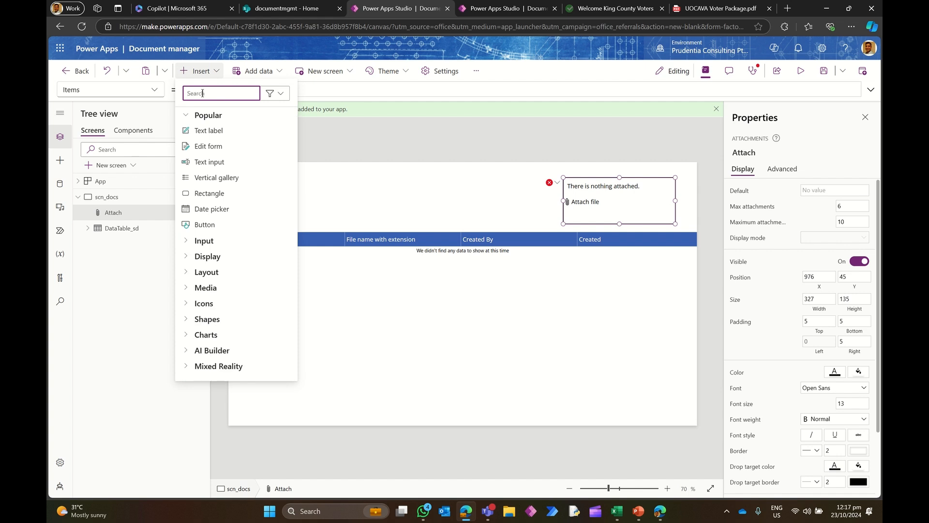
{"action": "left_click", "coordinate": [377, 181]}
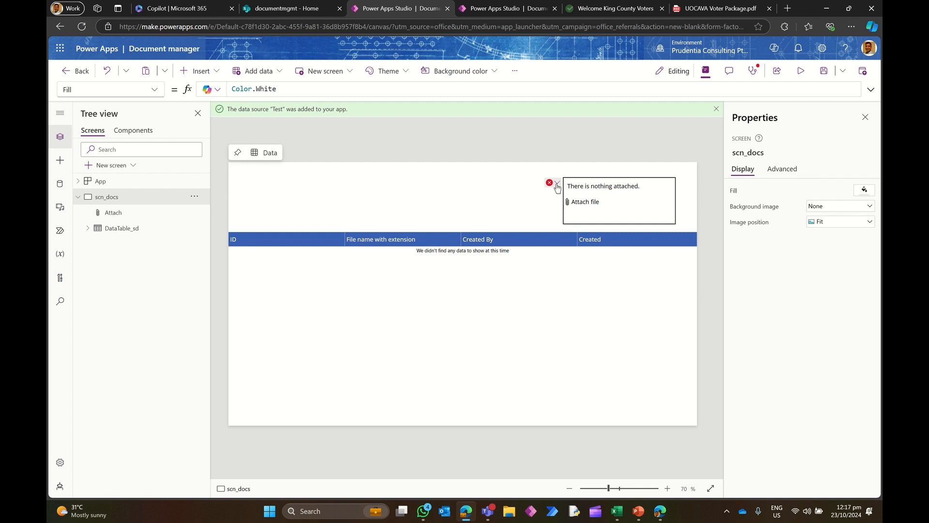
- Open the attachment control's BorderColor error and clear that property's formula
{"action": "left_click", "coordinate": [558, 183]}
{"action": "left_click", "coordinate": [576, 198]}
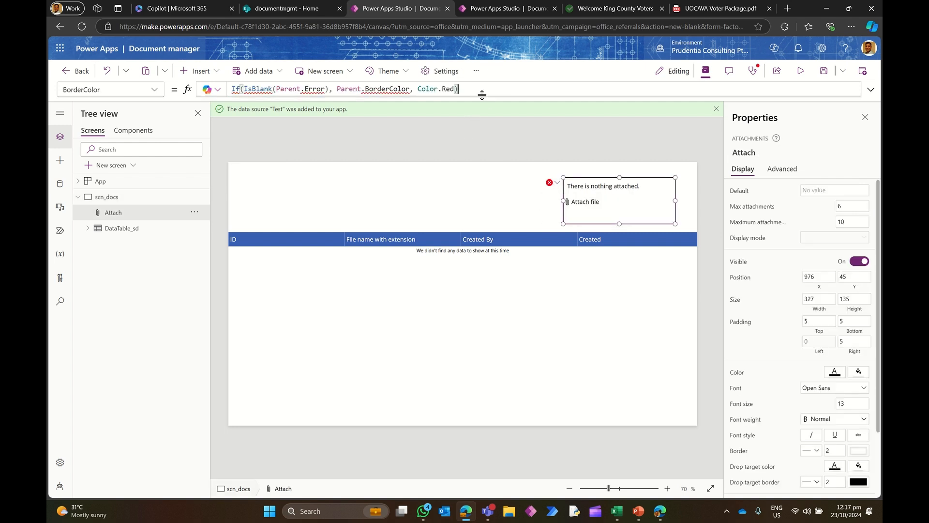
{"action": "key", "text": "ctrl+a"}
{"action": "key", "text": "BackSpace"}
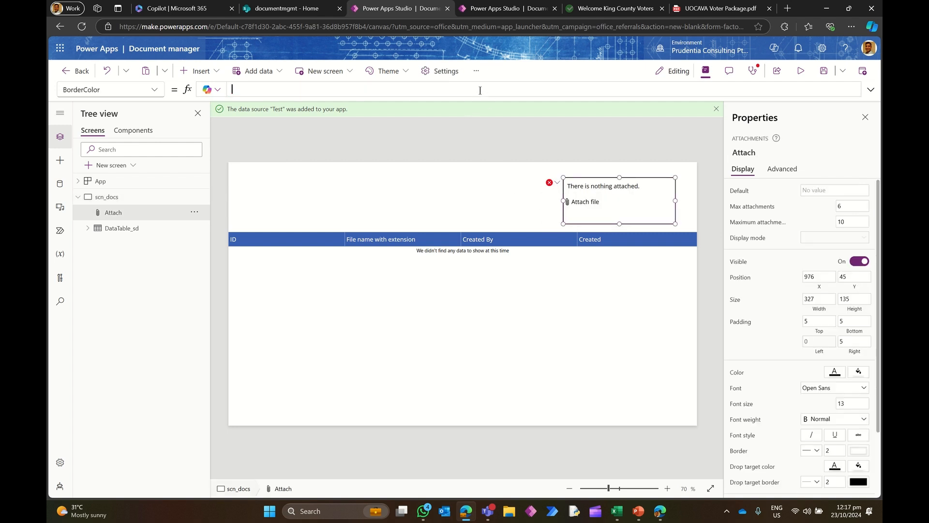
{"action": "left_click", "coordinate": [557, 183]}
{"action": "left_click", "coordinate": [575, 199]}
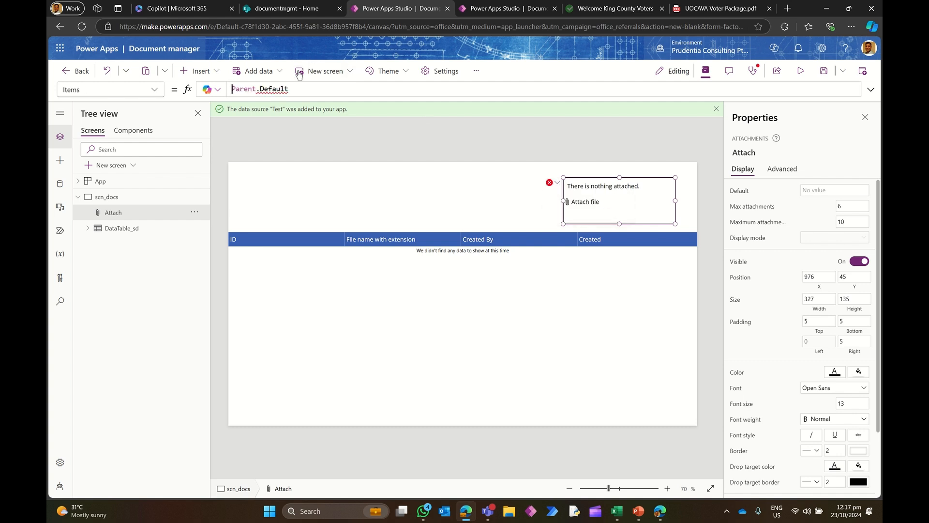
{"action": "key", "text": "Delete"}
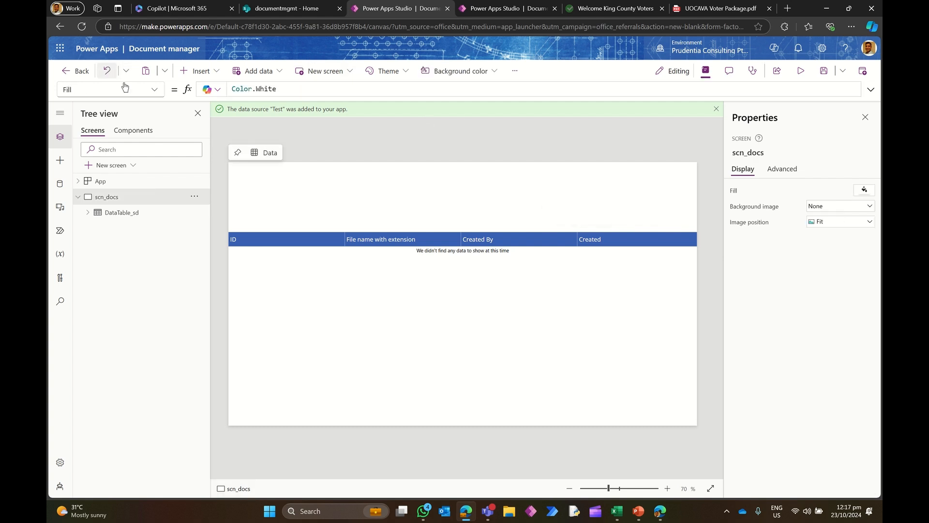
{"action": "left_click", "coordinate": [107, 70]}
- Open the attachment control's Items error and clear the Parent.Default formula
{"action": "left_click", "coordinate": [558, 184]}
{"action": "left_click", "coordinate": [566, 196]}
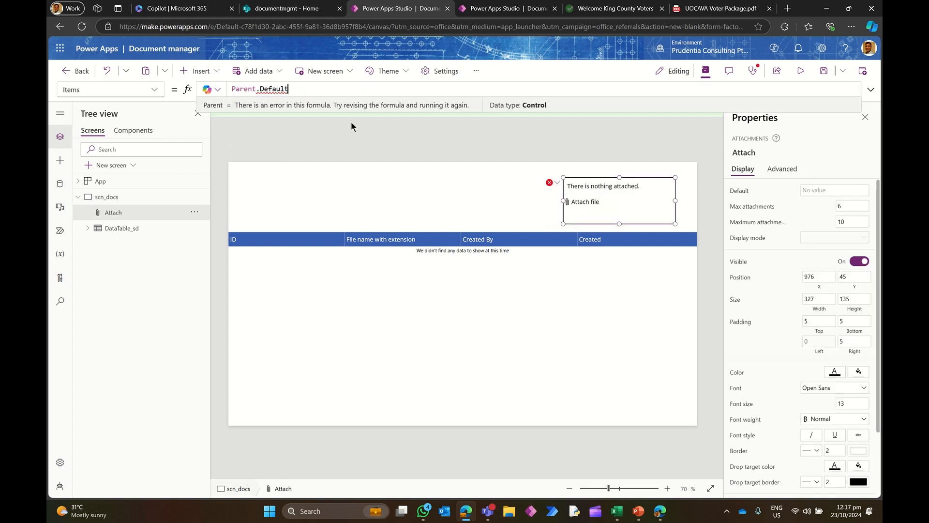
{"action": "left_click", "coordinate": [376, 92]}
{"action": "key", "text": "ctrl+a"}
{"action": "key", "text": "BackSpace"}
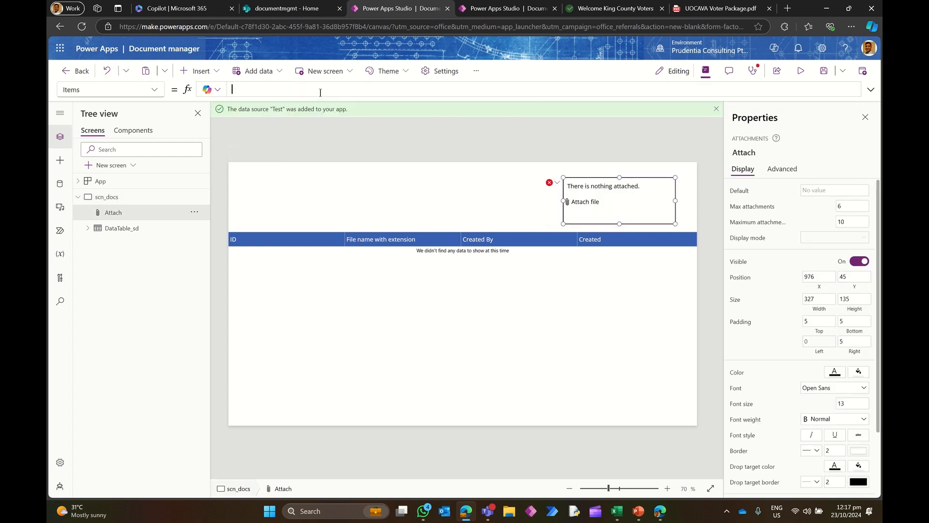
- Open the attachment control's Tooltip error and clear the Parent.DisplayName formula
{"action": "left_click", "coordinate": [558, 182]}
{"action": "left_click", "coordinate": [566, 197]}
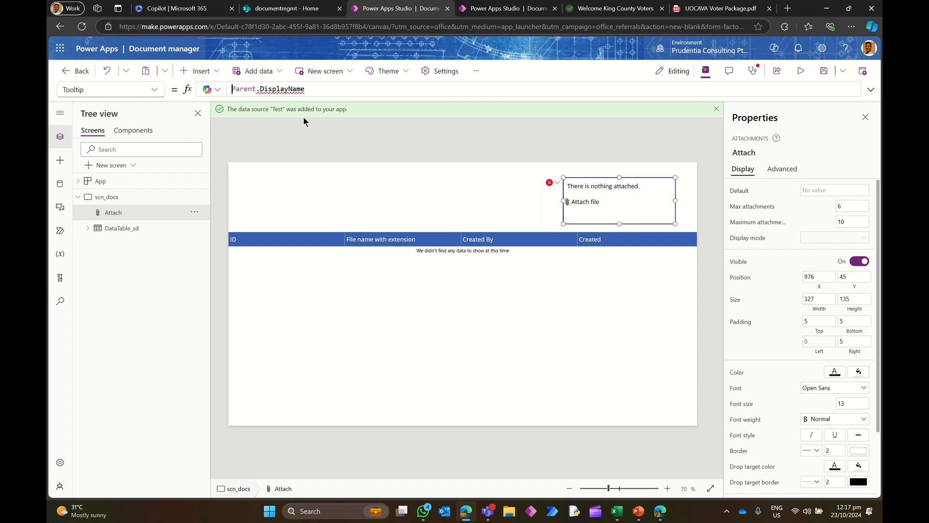
{"action": "double_click", "coordinate": [316, 90]}
{"action": "key", "text": "ctrl+a"}
{"action": "key", "text": "BackSpace"}
- Open the attachment control's DisplayMode error and clear the Parent.DisplayMode formula
{"action": "left_click", "coordinate": [556, 183]}
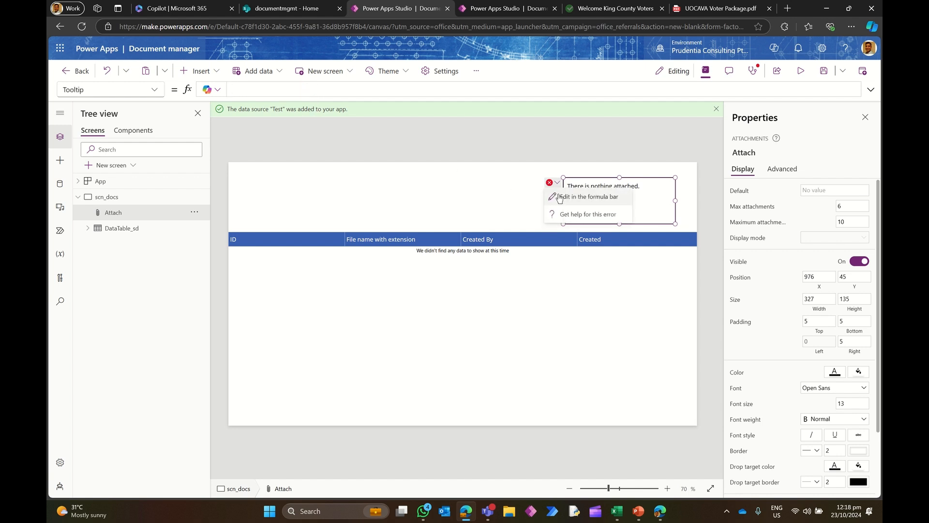
{"action": "left_click", "coordinate": [561, 196]}
{"action": "double_click", "coordinate": [319, 89]}
{"action": "key", "text": "ctrl+a"}
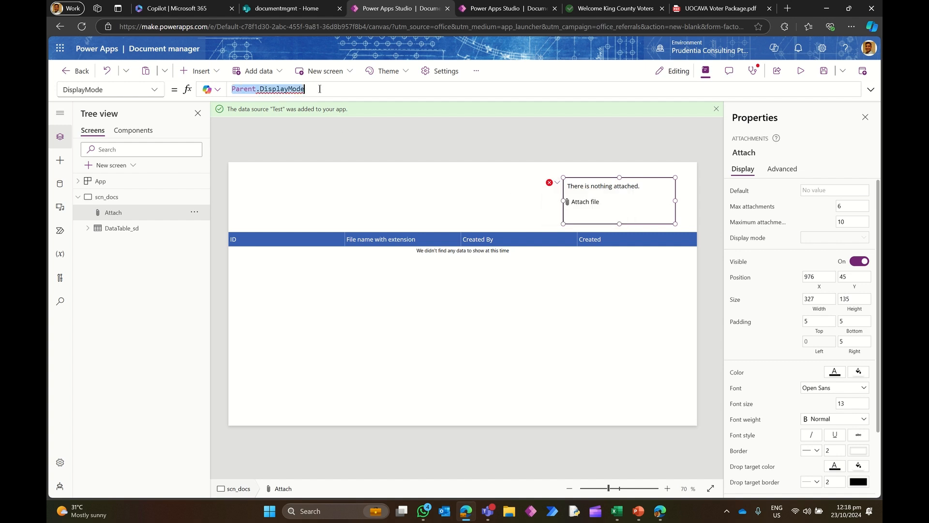
{"action": "key", "text": "BackSpace"}
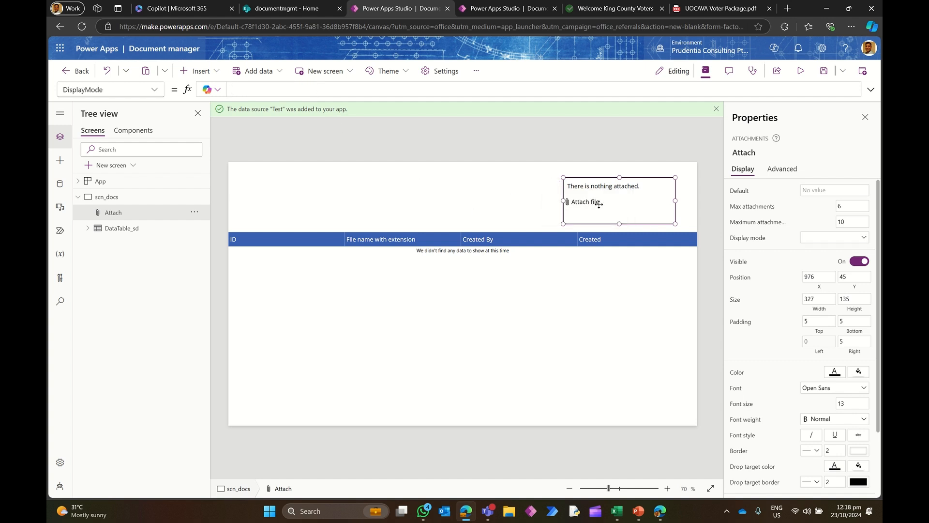
- Lower the data table's top edge and move the attachment control to X 519, Y 162, centred just above the table
{"action": "left_click", "coordinate": [154, 234]}
{"action": "left_click_drag", "start_coordinate": [462, 232], "coordinate": [463, 270]}
{"action": "left_click_drag", "start_coordinate": [600, 201], "coordinate": [457, 240]}
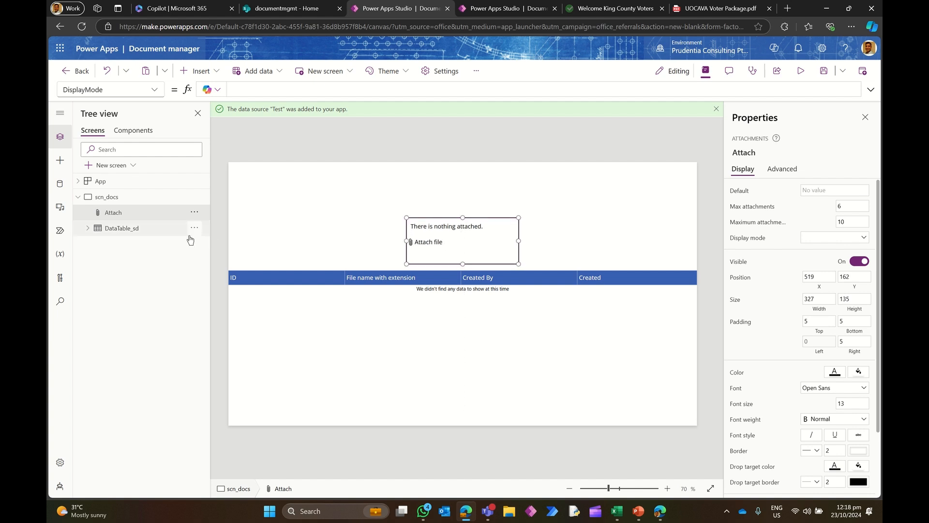
- Rename the attachment control as Attach_sd
{"action": "left_click", "coordinate": [129, 213]}
{"action": "double_click", "coordinate": [130, 213]}
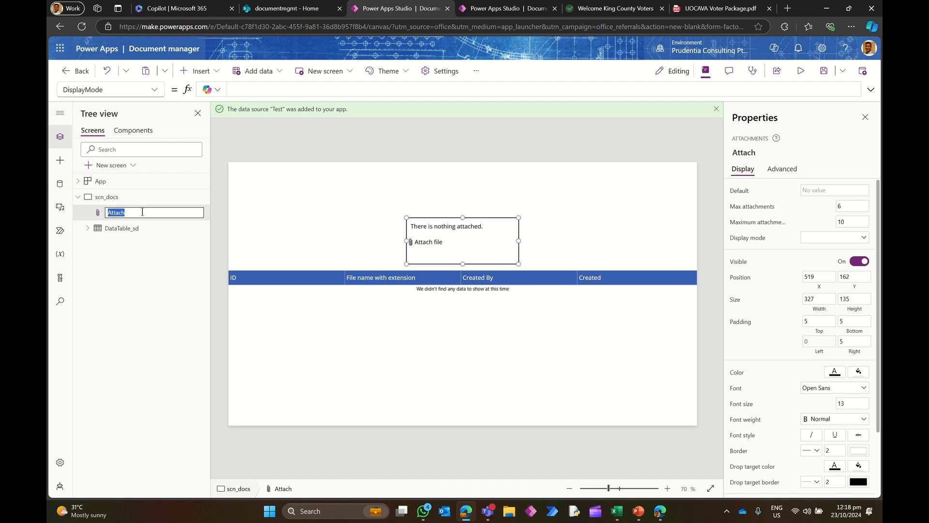
{"action": "left_click", "coordinate": [143, 212]}
{"action": "key", "text": "Return"}
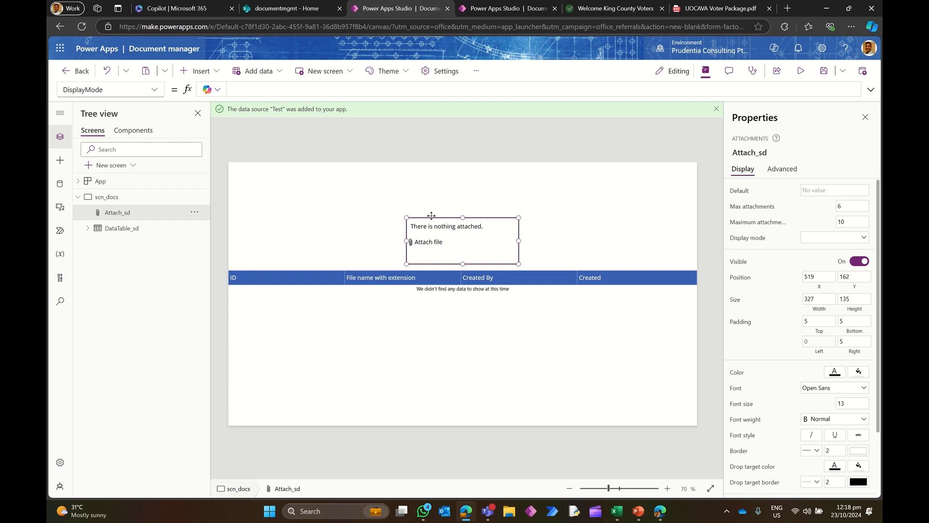
- Preview the app, attach 4-7-2023 bloodwork.pdf through the attachment control, and return to the editor, dismissing the tip
{"action": "left_click", "coordinate": [359, 247]}
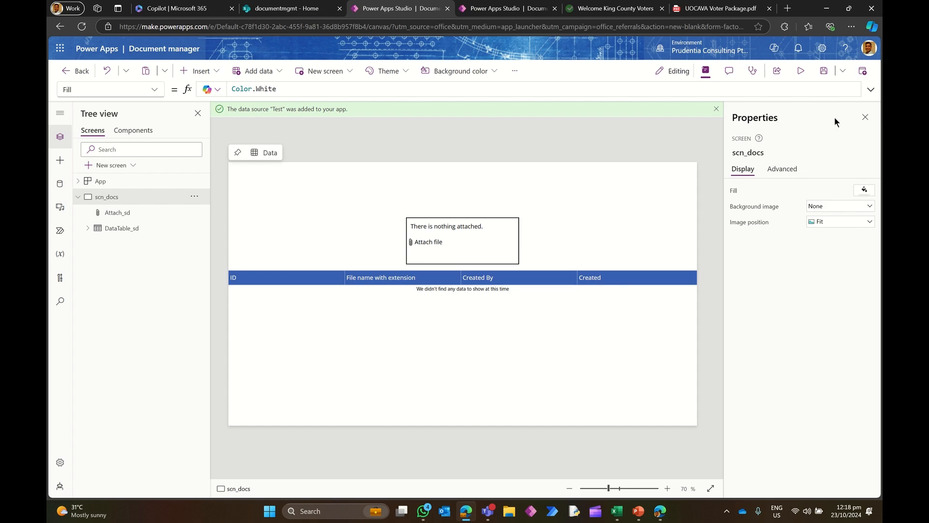
{"action": "left_click", "coordinate": [800, 71]}
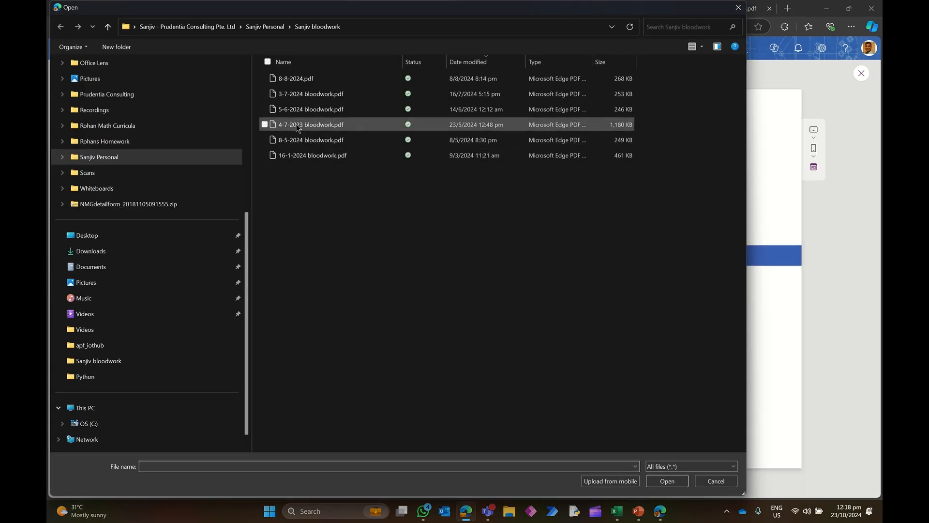
{"action": "left_click", "coordinate": [296, 124]}
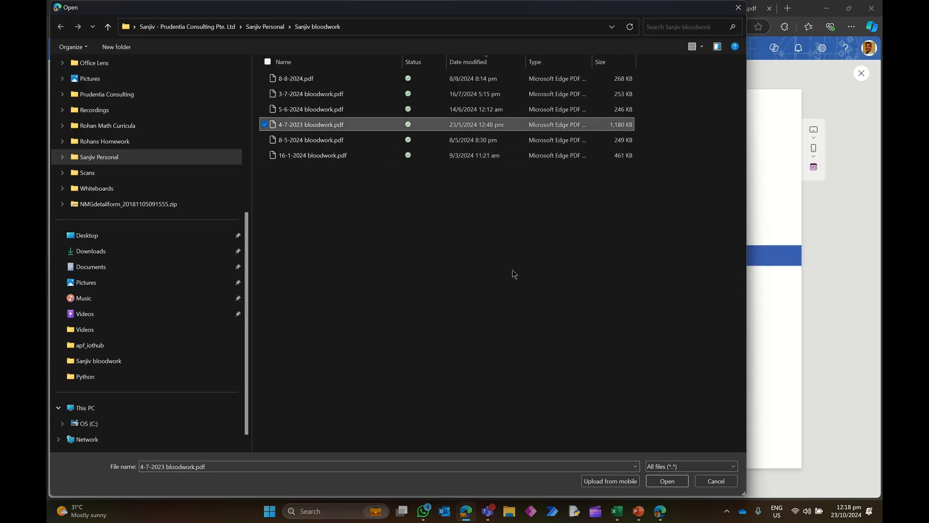
{"action": "left_click", "coordinate": [667, 481]}
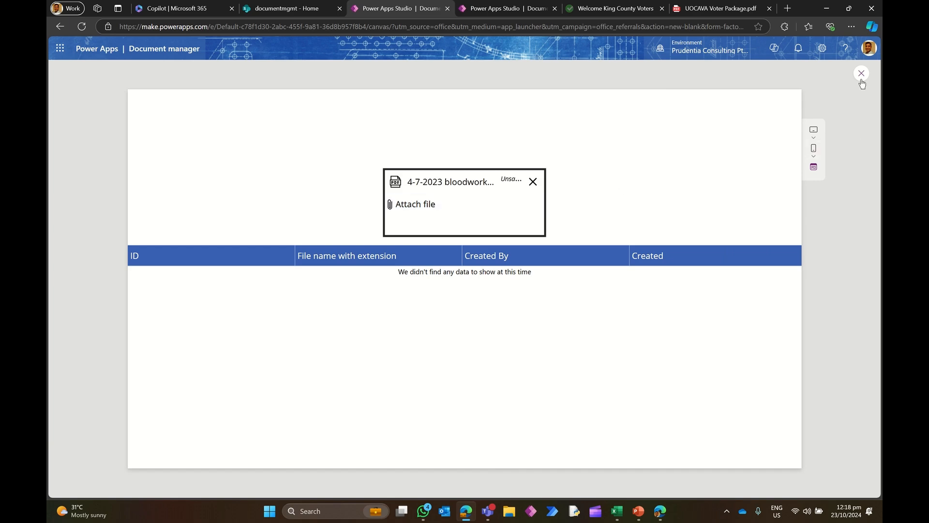
{"action": "left_click", "coordinate": [862, 74]}
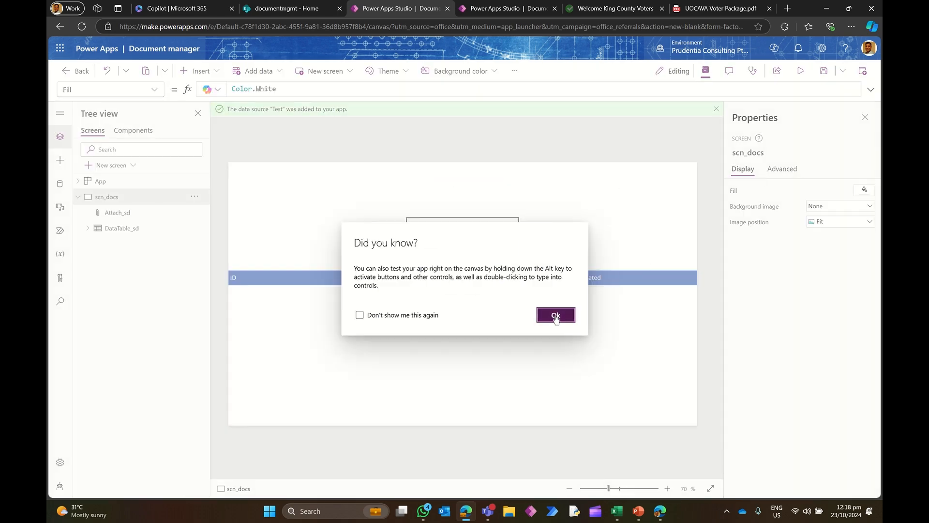
{"action": "left_click", "coordinate": [555, 315]}
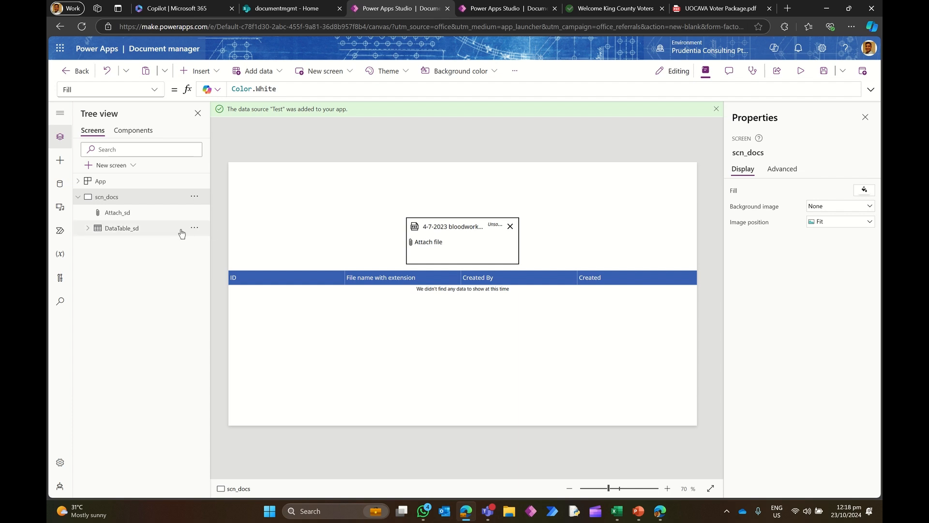
- Remove the Flow_upload flow from the app
{"action": "left_click", "coordinate": [59, 233]}
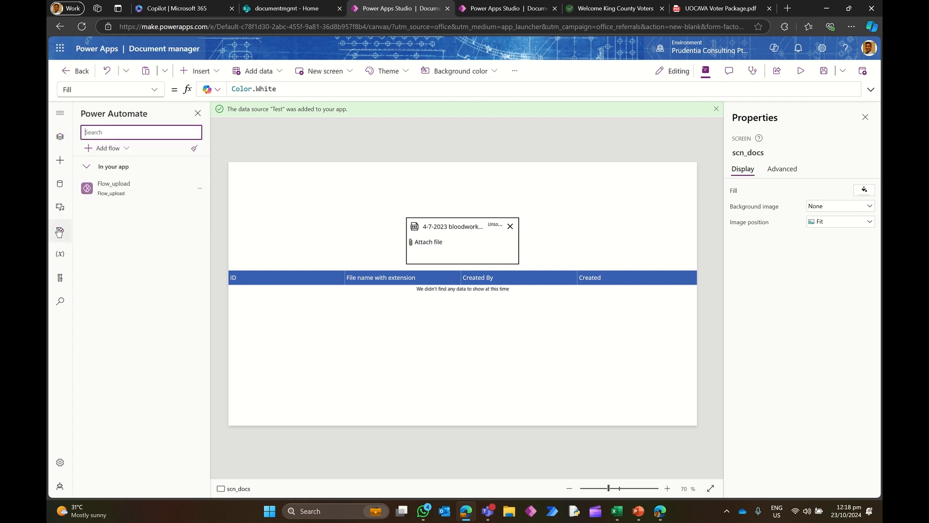
{"action": "left_click", "coordinate": [200, 190]}
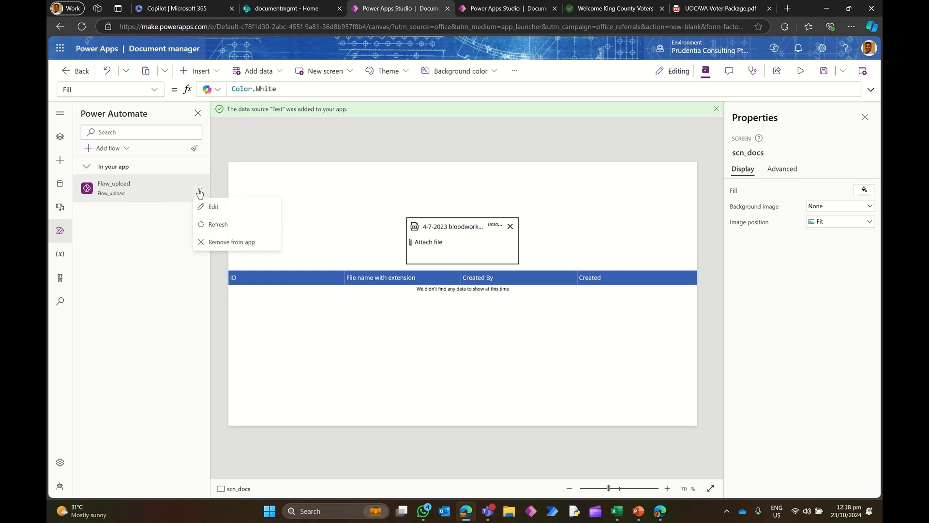
{"action": "left_click", "coordinate": [222, 242]}
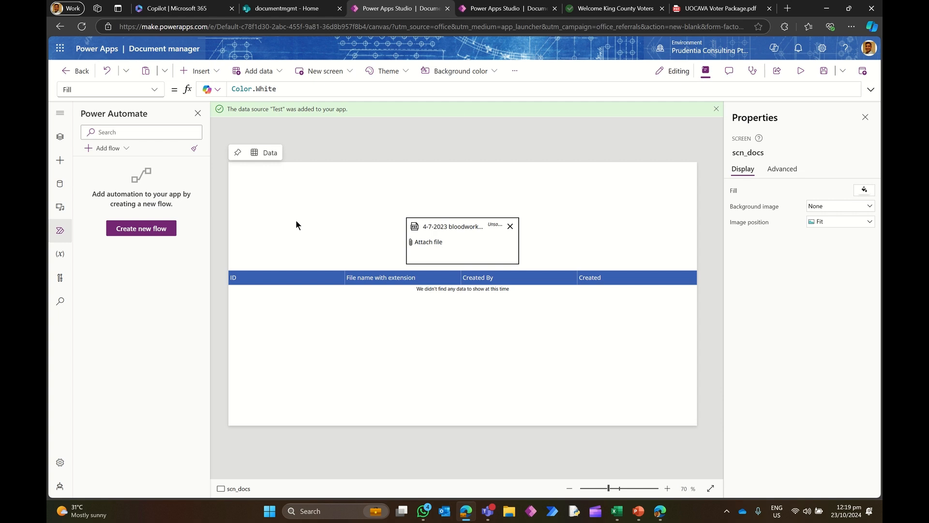
- Create a new flow from blank and add a File input to its Power Apps (V2) trigger
{"action": "left_click", "coordinate": [149, 230]}
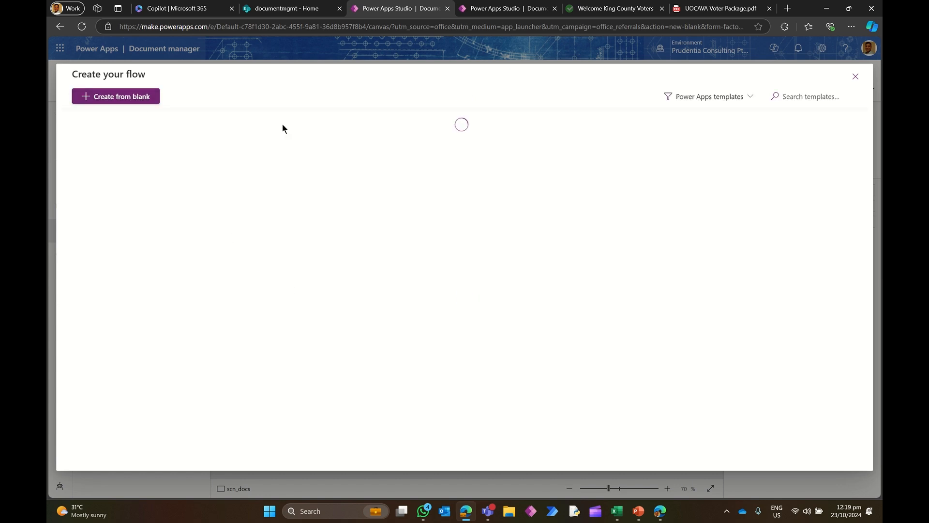
{"action": "left_click", "coordinate": [129, 97]}
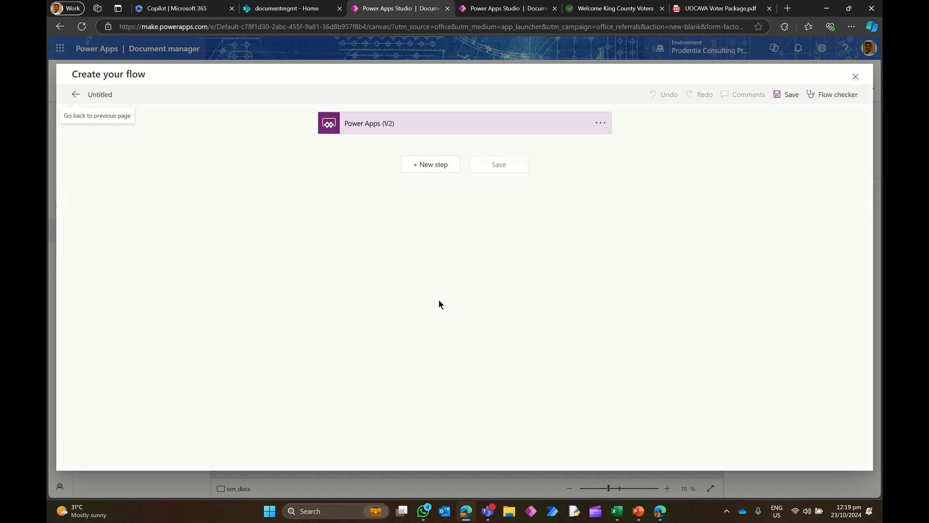
{"action": "left_click", "coordinate": [412, 125]}
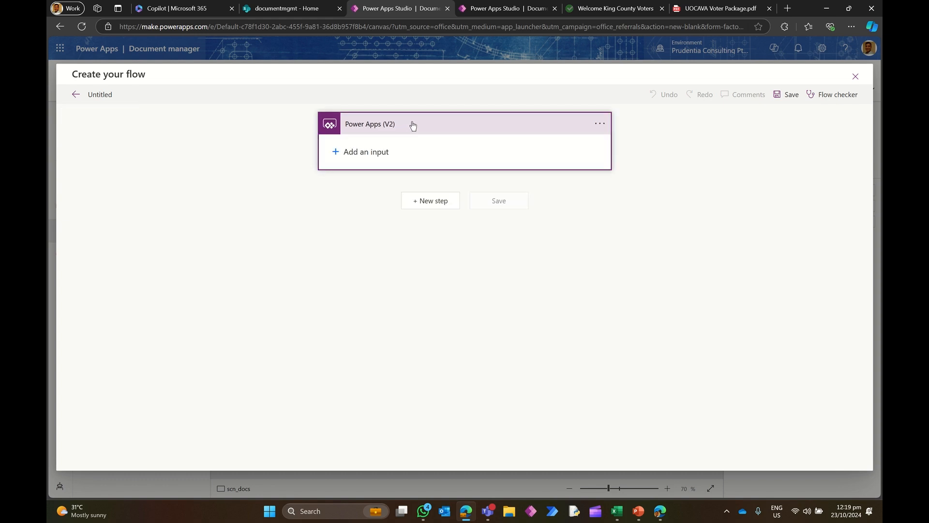
{"action": "left_click", "coordinate": [365, 152]}
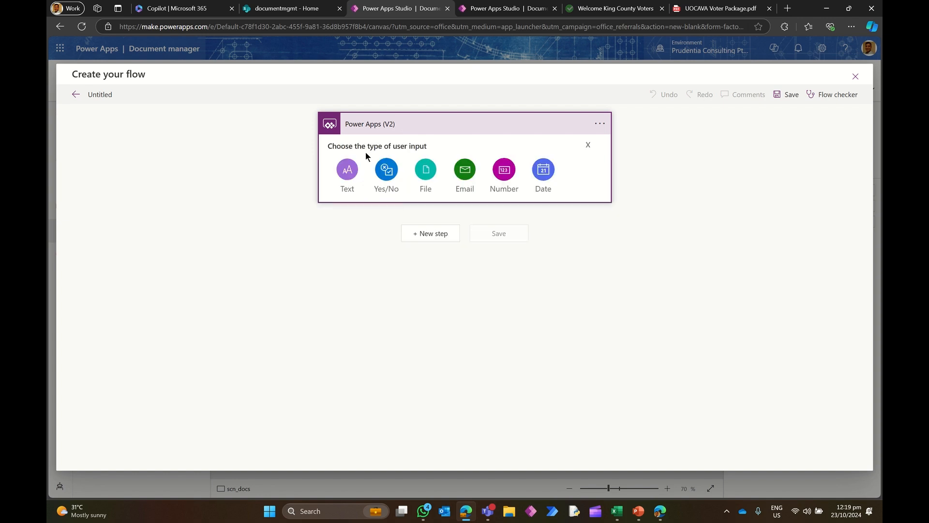
{"action": "left_click", "coordinate": [425, 173]}
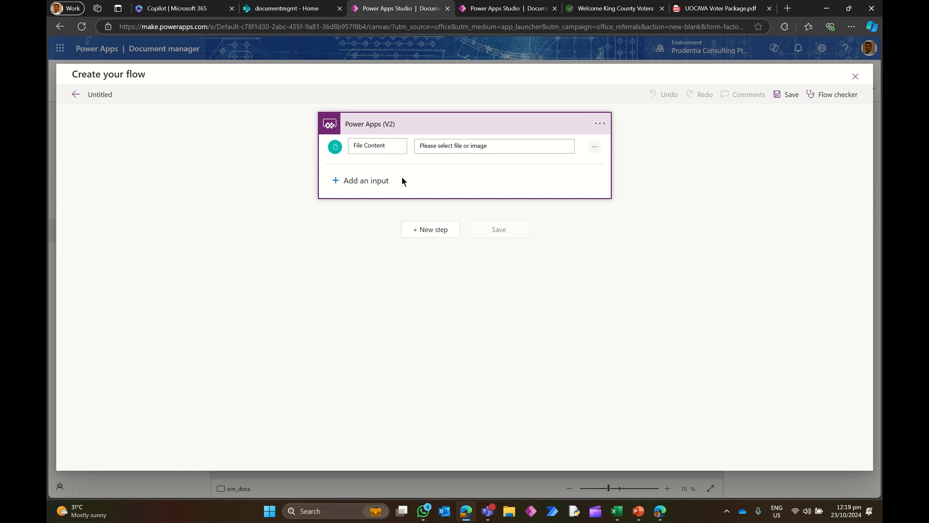
- Add the SharePoint Create file action as the flow's step after the trigger
{"action": "left_click", "coordinate": [425, 232]}
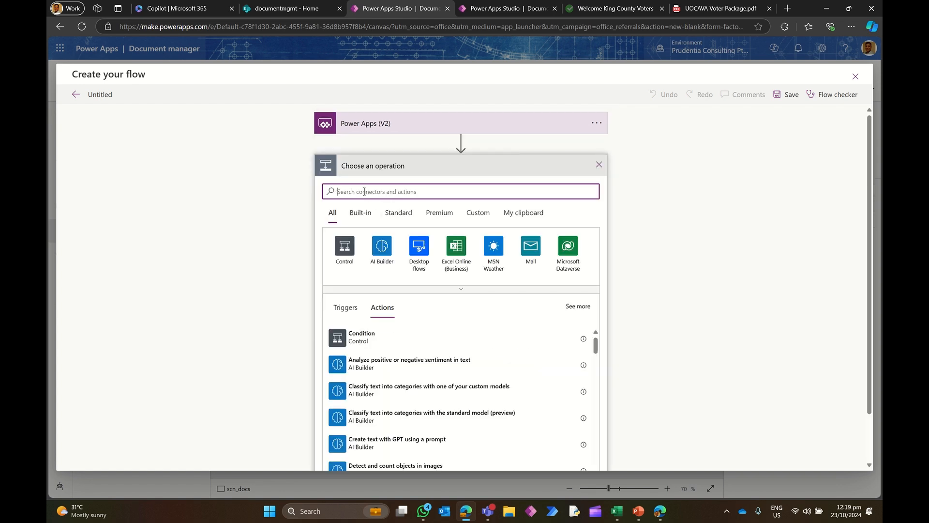
{"action": "type", "text": "create"}
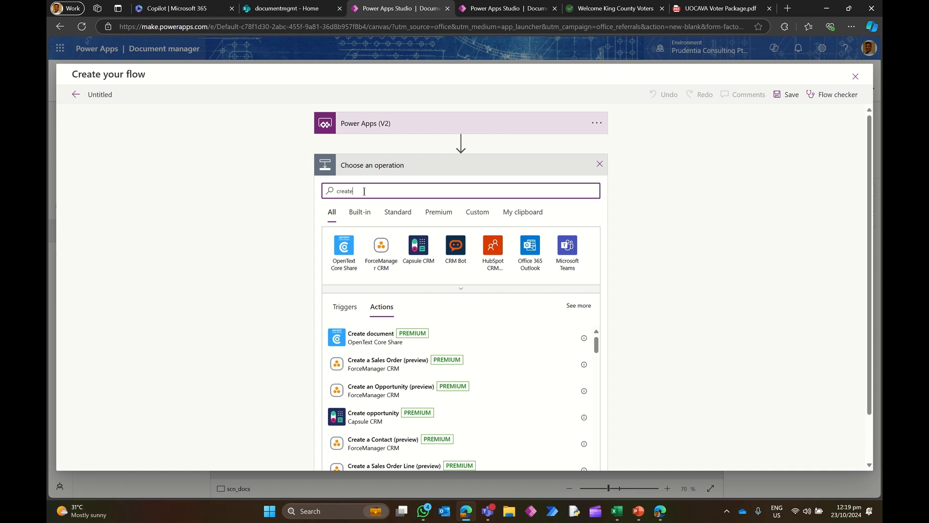
{"action": "type", "text": " file"}
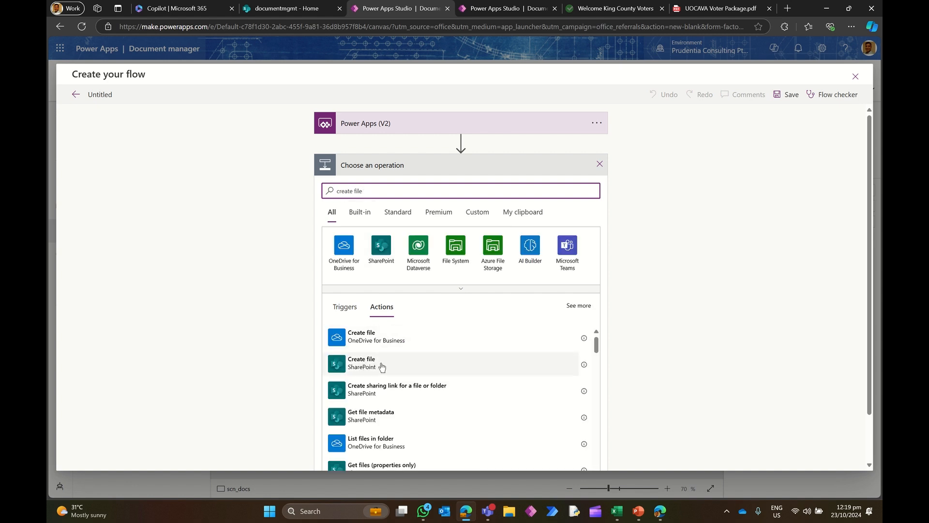
{"action": "left_click", "coordinate": [379, 365]}
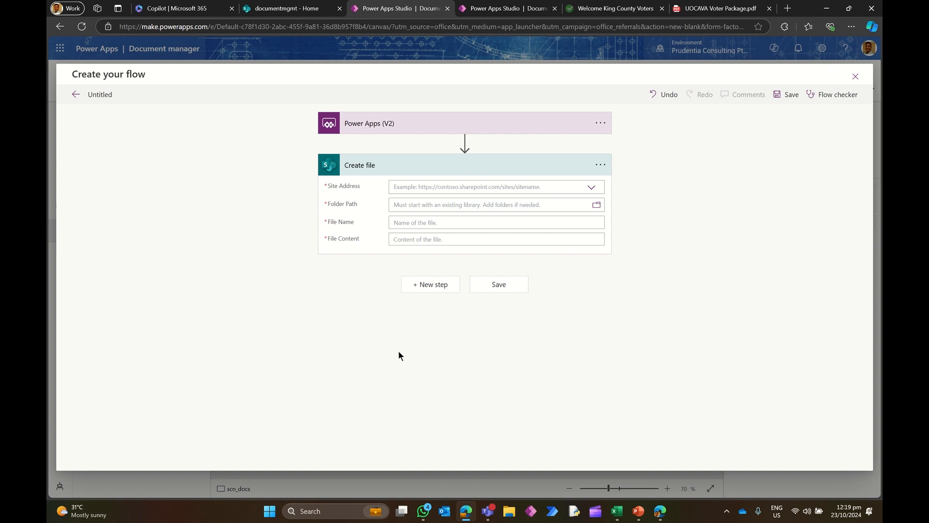
- Set the Create file action's site address to the documentmgmt SharePoint site
{"action": "left_click", "coordinate": [591, 187]}
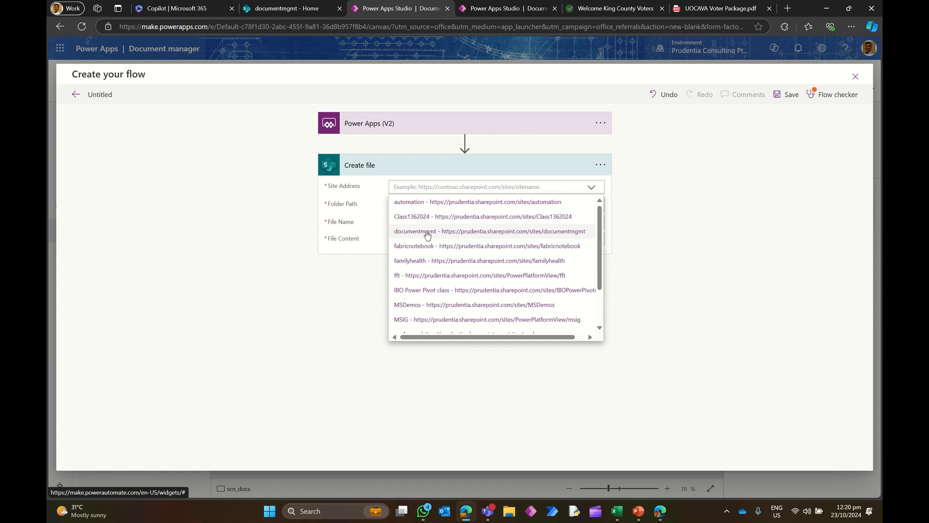
{"action": "scroll", "coordinate": [440, 238], "scroll_direction": "down", "scroll_amount": 2}
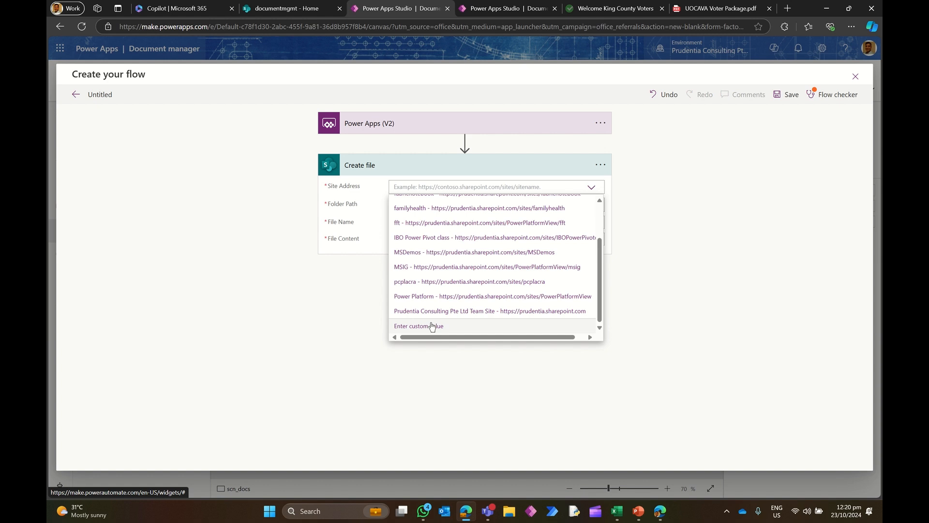
{"action": "scroll", "coordinate": [472, 269], "scroll_direction": "up", "scroll_amount": 1}
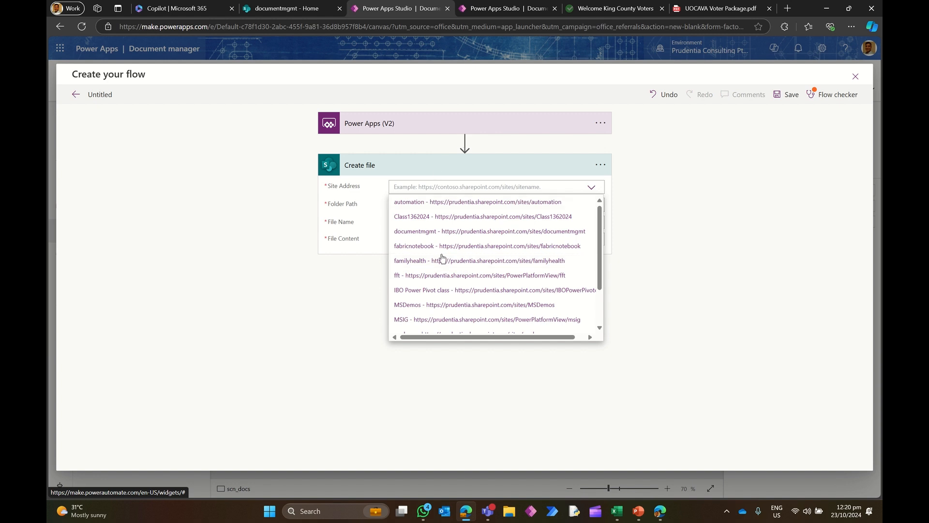
{"action": "scroll", "coordinate": [451, 273], "scroll_direction": "down", "scroll_amount": 1}
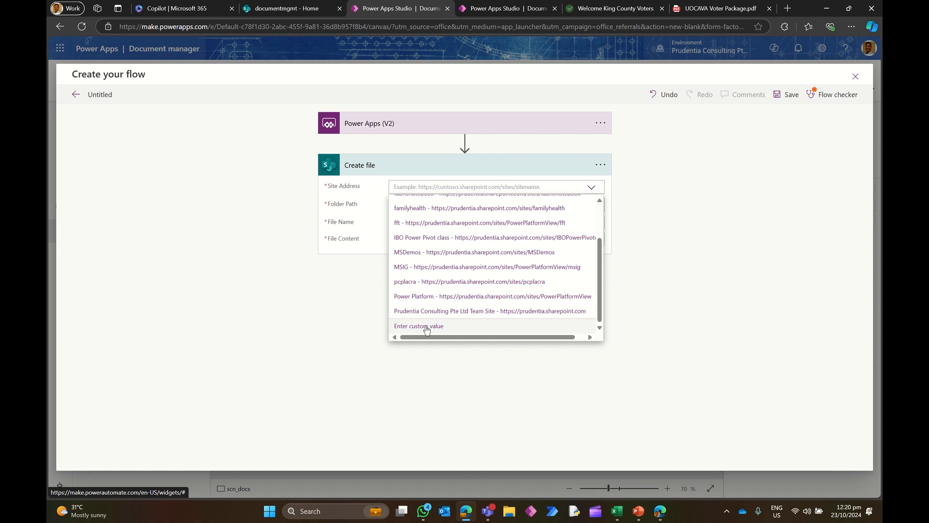
{"action": "scroll", "coordinate": [458, 291], "scroll_direction": "up", "scroll_amount": 1}
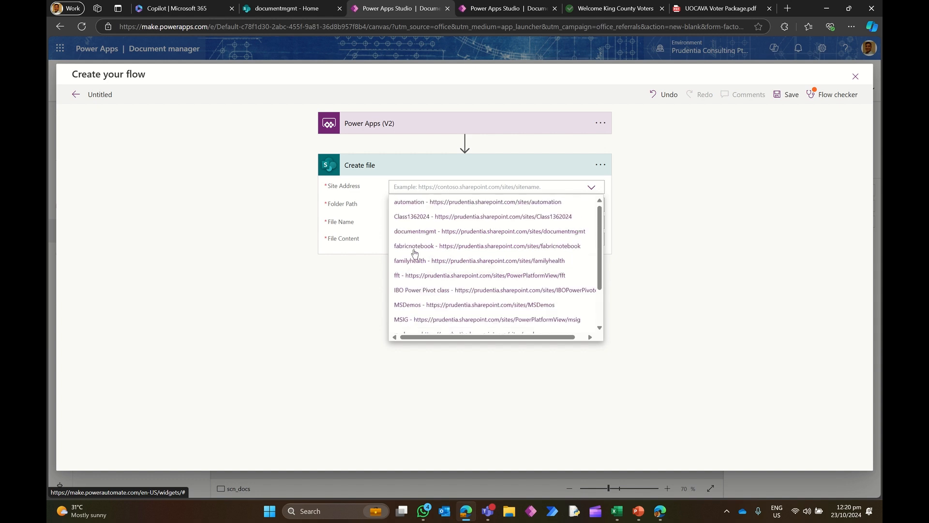
{"action": "left_click", "coordinate": [415, 233]}
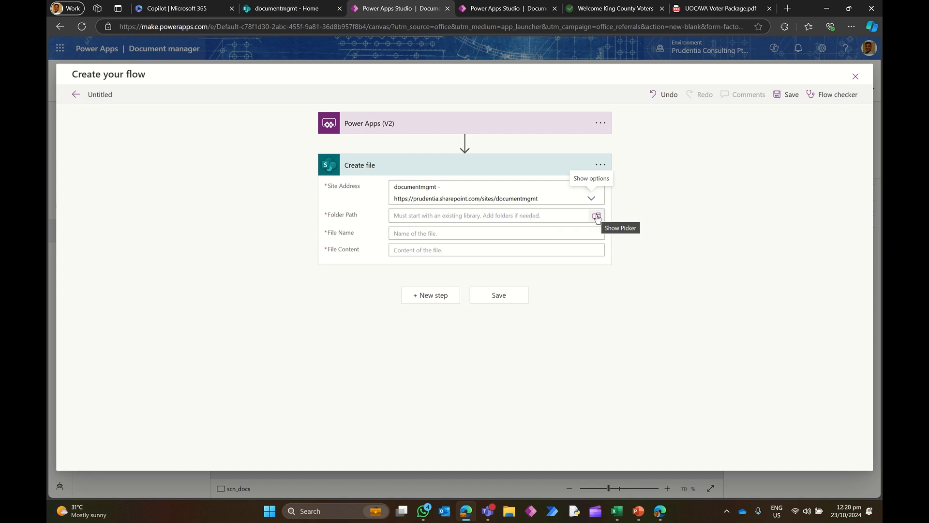
- Set the Create file action's folder path to /Shared Documents
{"action": "left_click", "coordinate": [598, 219]}
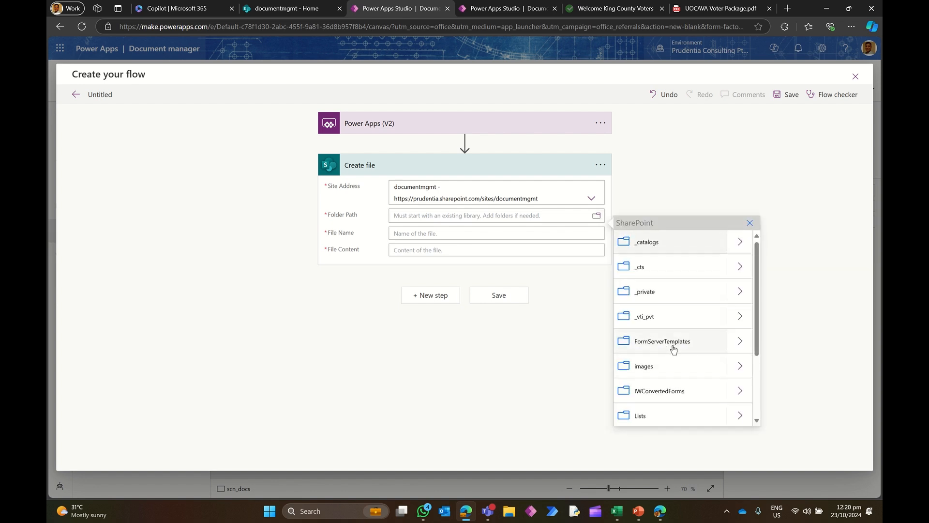
{"action": "scroll", "coordinate": [646, 338], "scroll_direction": "down", "scroll_amount": 2}
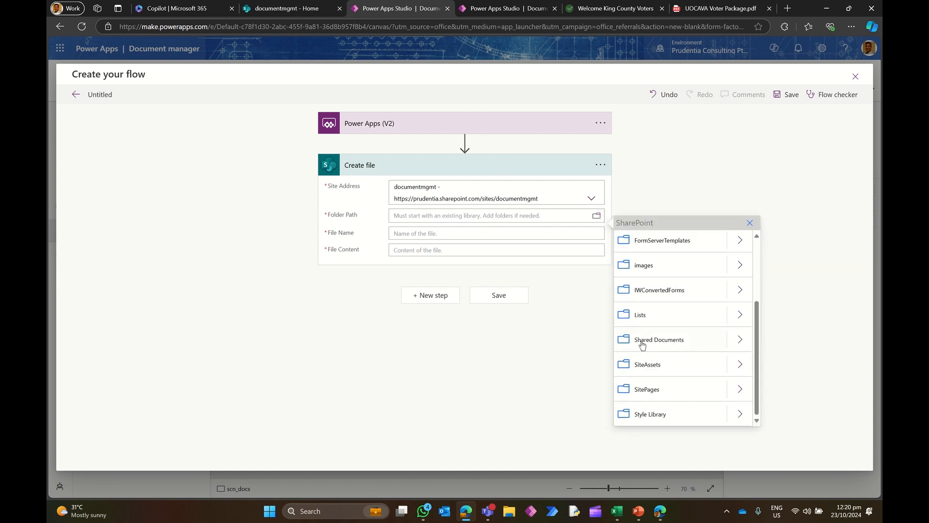
{"action": "left_click", "coordinate": [672, 340]}
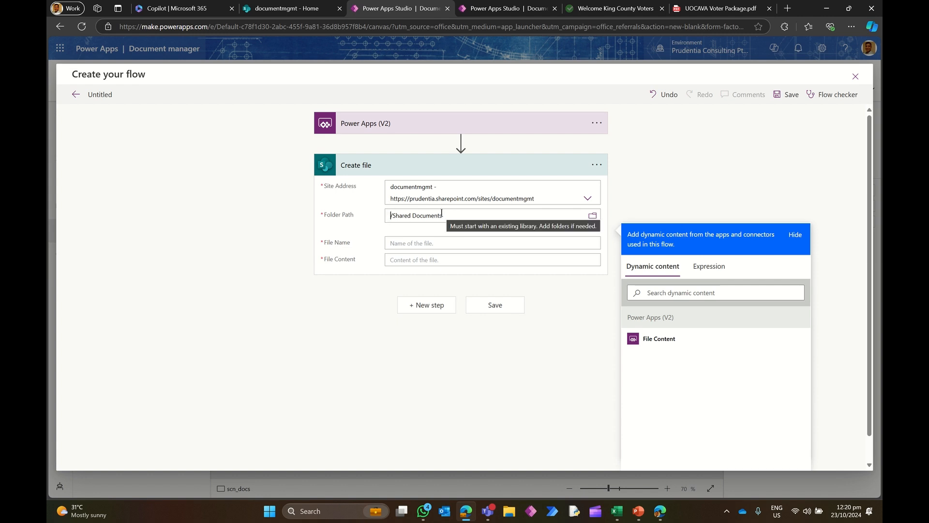
- Fill both File Content and File Name of the Create file action with the trigger's File Content dynamic value
{"action": "left_click", "coordinate": [405, 127]}
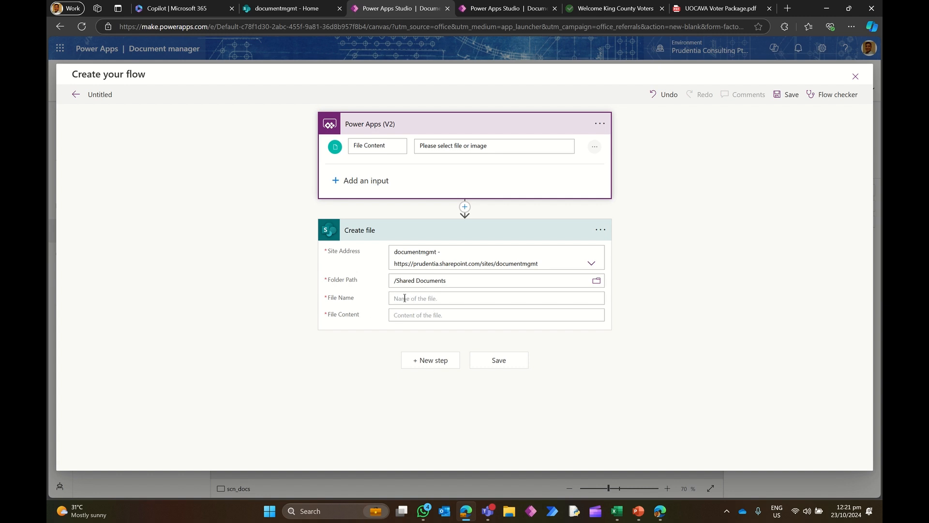
{"action": "left_click", "coordinate": [398, 316]}
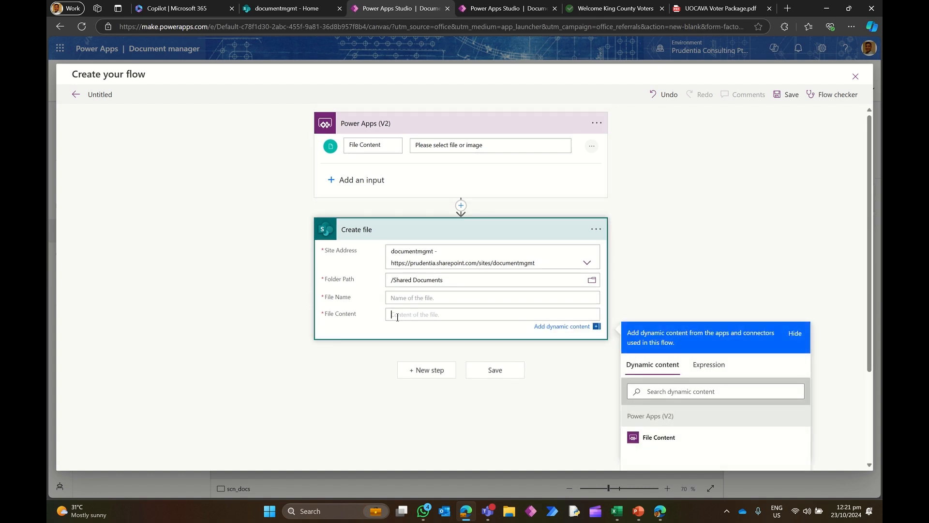
{"action": "scroll", "coordinate": [508, 300], "scroll_direction": "down", "scroll_amount": 2}
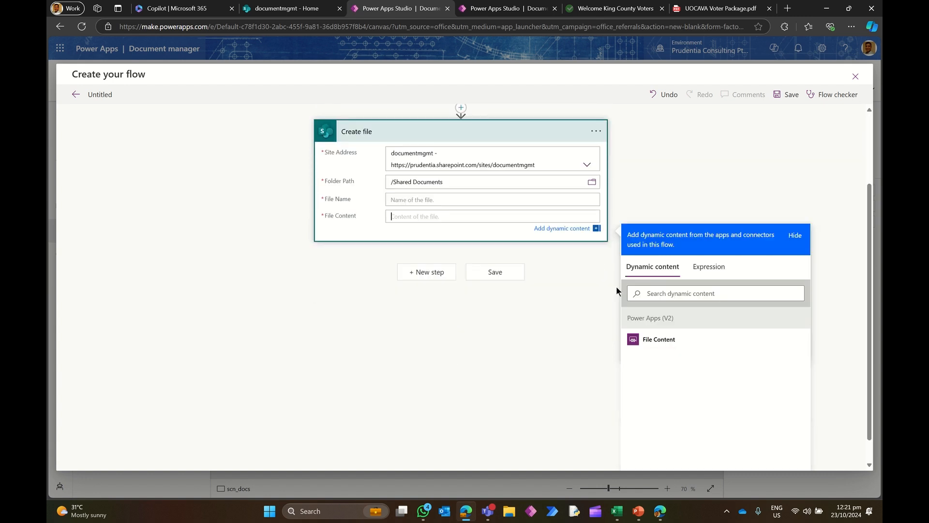
{"action": "left_click", "coordinate": [655, 340]}
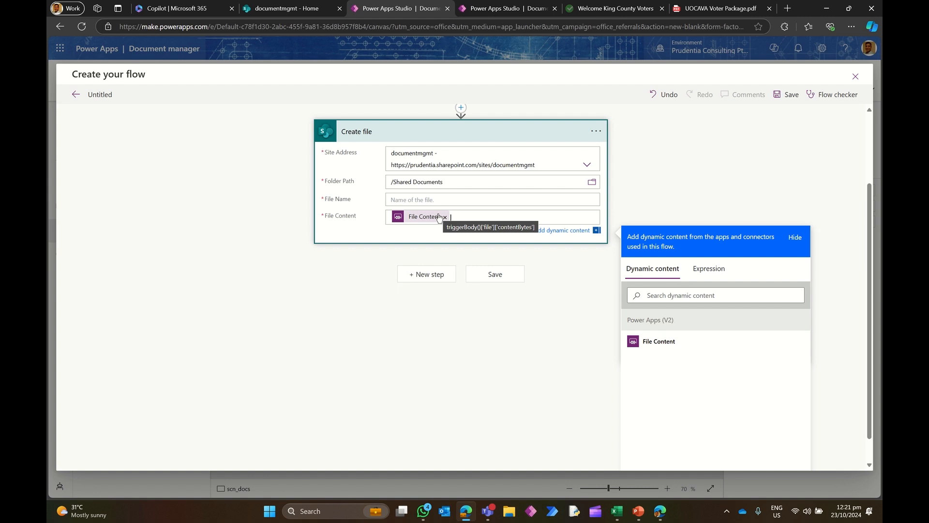
{"action": "left_click", "coordinate": [407, 200]}
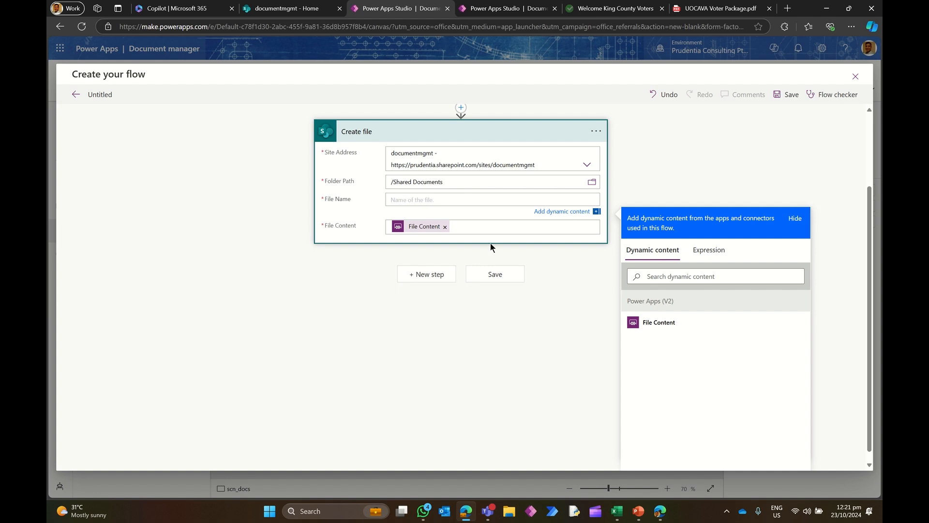
{"action": "left_click", "coordinate": [656, 321]}
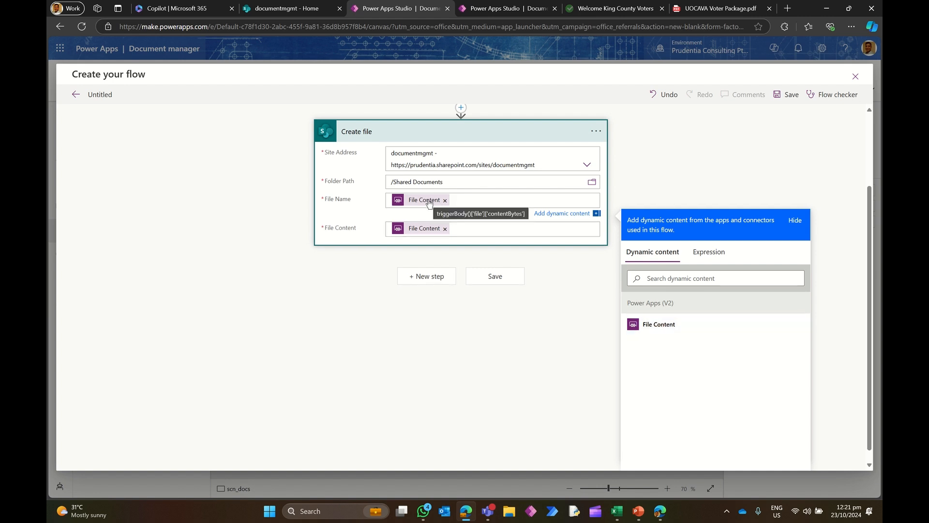
{"action": "left_click", "coordinate": [697, 253]}
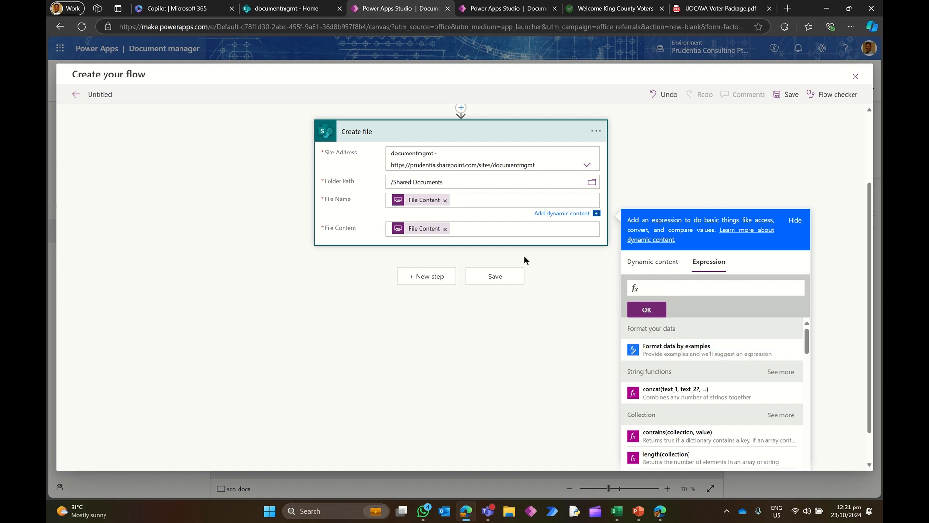
{"action": "left_click", "coordinate": [654, 263]}
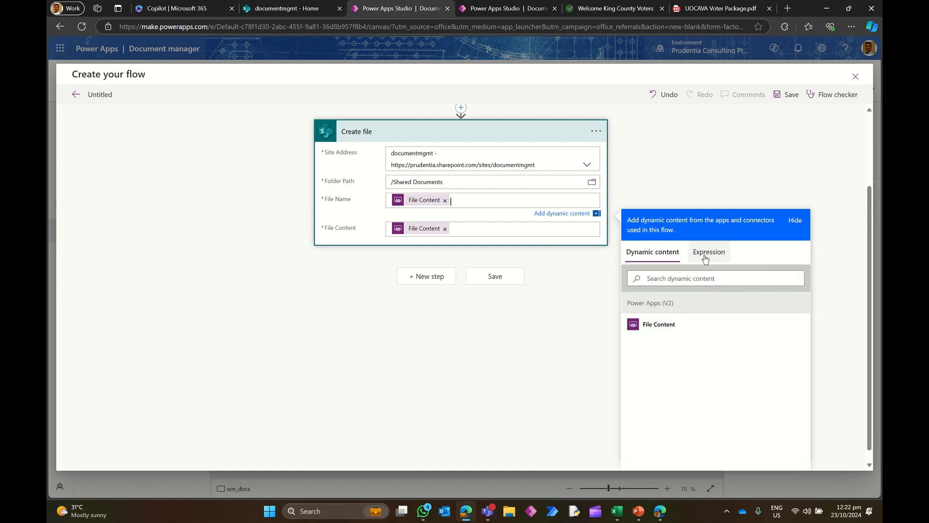
{"action": "left_click", "coordinate": [707, 253]}
{"action": "left_click", "coordinate": [663, 287]}
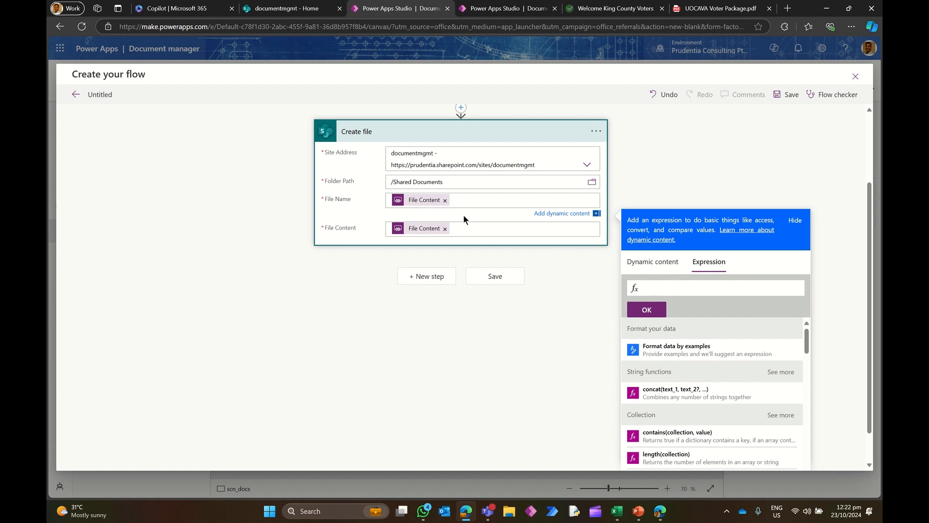
{"action": "mouse_move", "coordinate": [432, 204]}
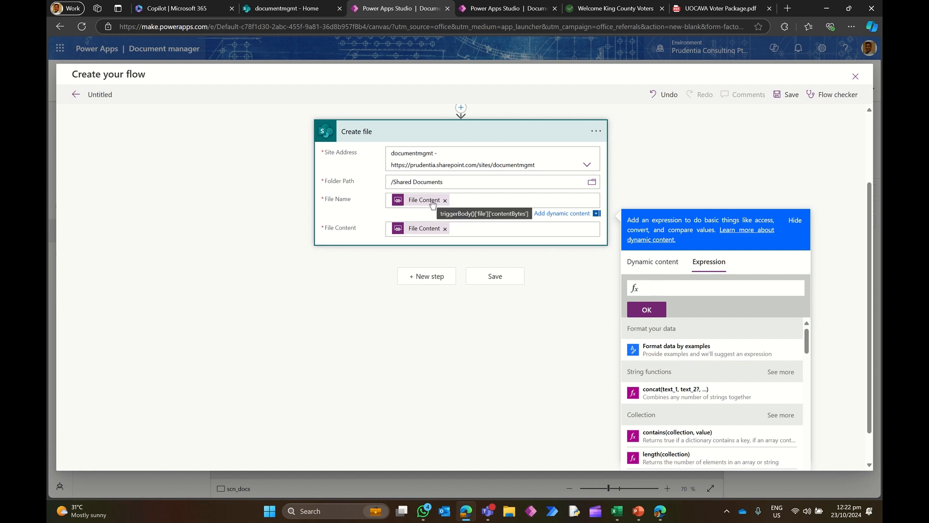
{"action": "left_click", "coordinate": [432, 203]}
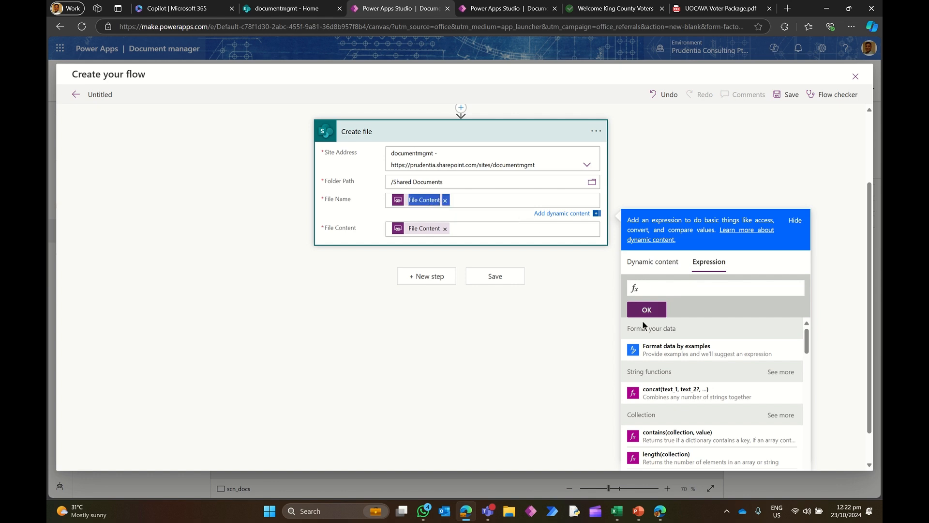
{"action": "left_click", "coordinate": [653, 263]}
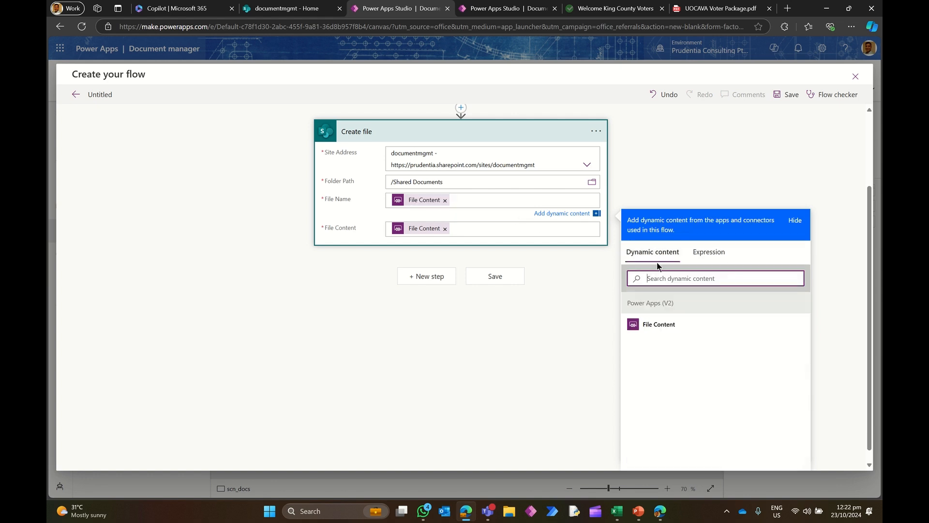
{"action": "left_click", "coordinate": [708, 251]}
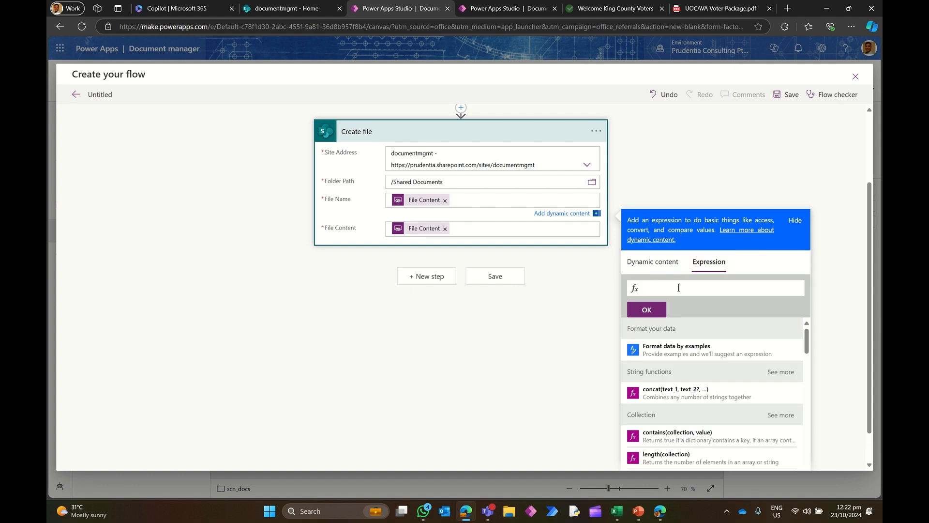
{"action": "type", "text": "tri"}
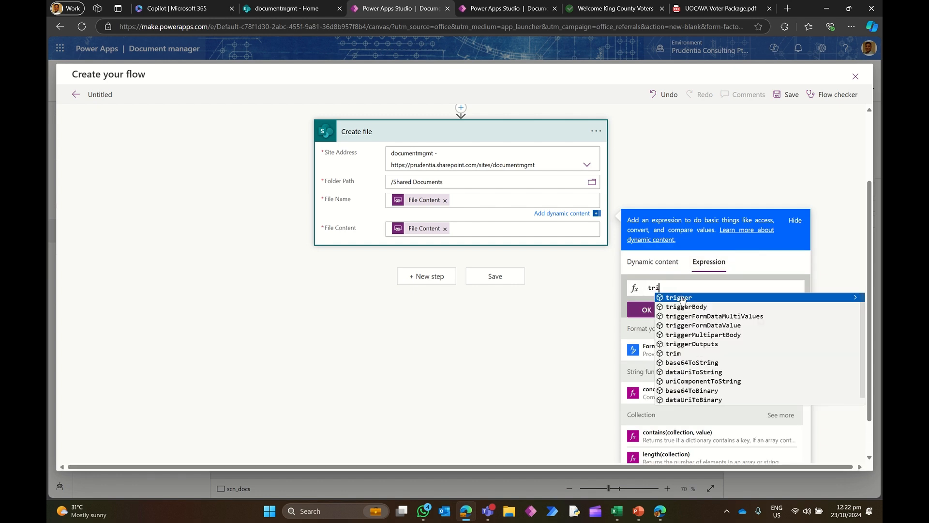
{"action": "left_click", "coordinate": [684, 305]}
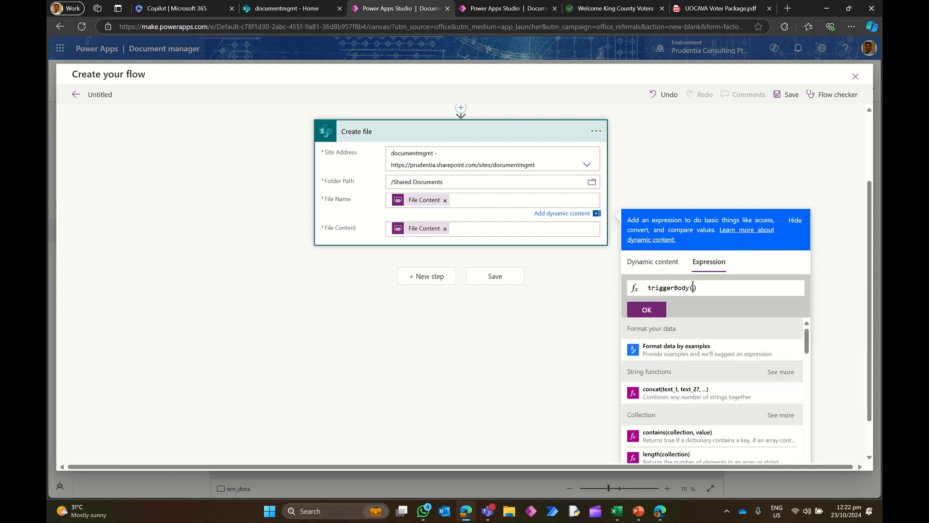
{"action": "left_click", "coordinate": [653, 261]}
{"action": "left_click", "coordinate": [658, 383]}
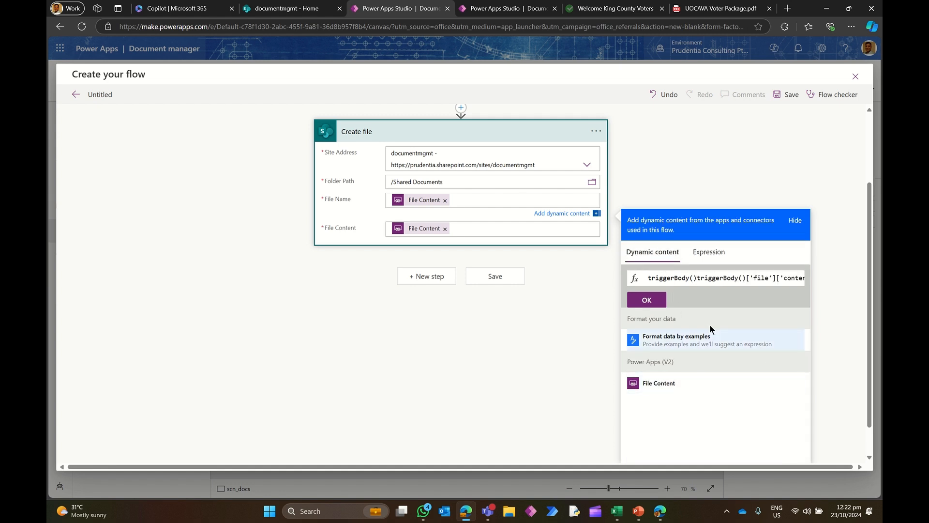
{"action": "left_click", "coordinate": [695, 277]}
{"action": "type", "text": ")"}
{"action": "left_click_drag", "start_coordinate": [698, 277], "coordinate": [641, 279]}
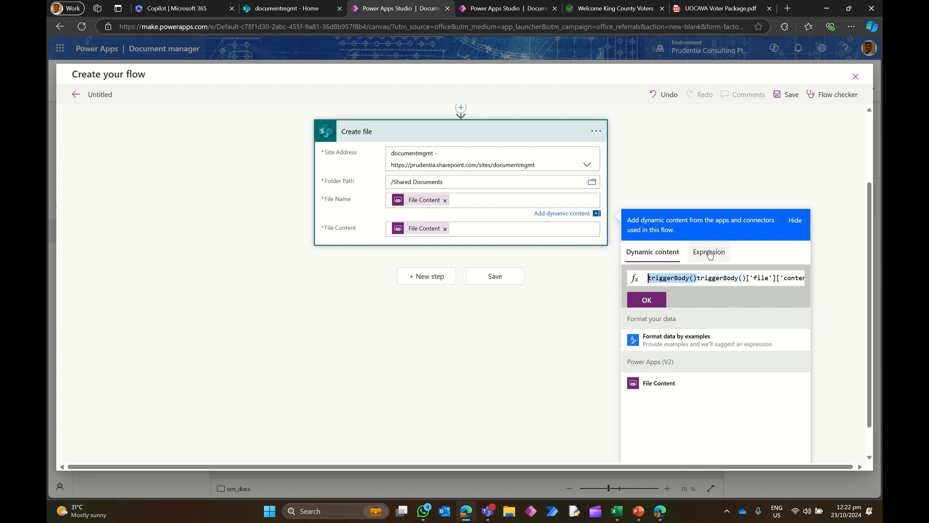
{"action": "left_click_drag", "start_coordinate": [676, 278], "coordinate": [811, 280]}
{"action": "left_click", "coordinate": [798, 279]}
{"action": "key", "text": "ctrl+a"}
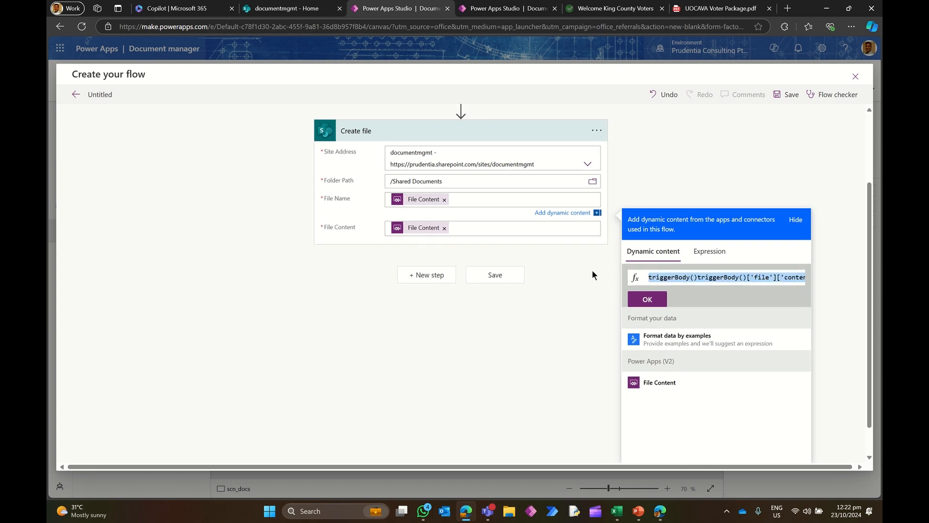
{"action": "key", "text": "BackSpace"}
- Replace the Create file action's File Name value with the expression triggerBody()['file']['name']
{"action": "left_click", "coordinate": [709, 251]}
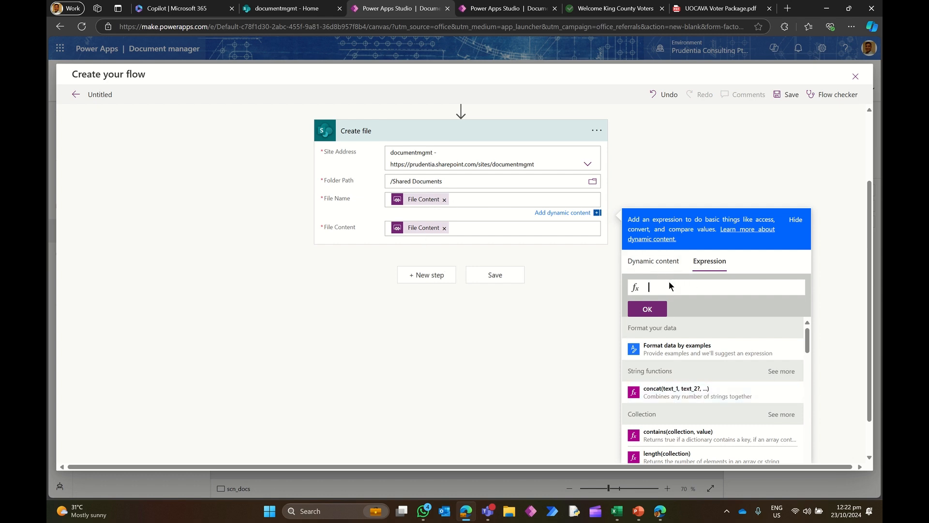
{"action": "type", "text": "tri"}
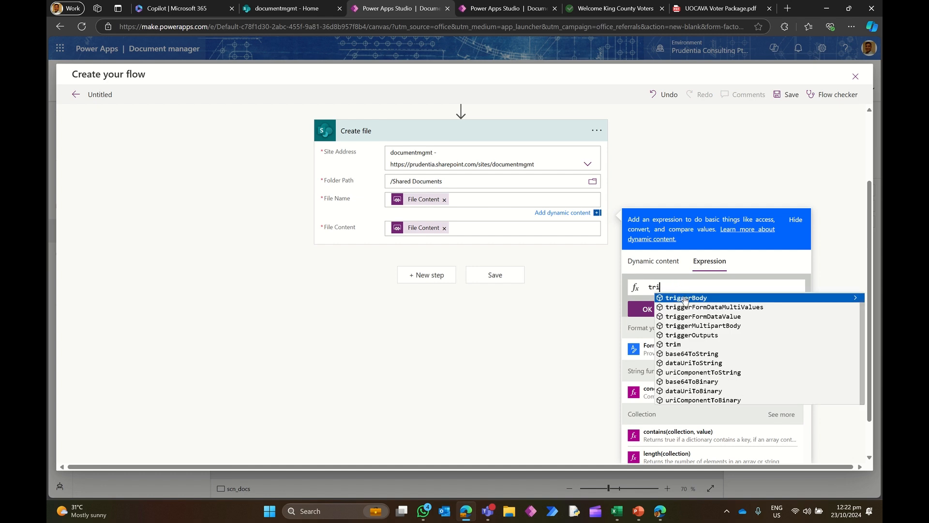
{"action": "left_click", "coordinate": [684, 298]}
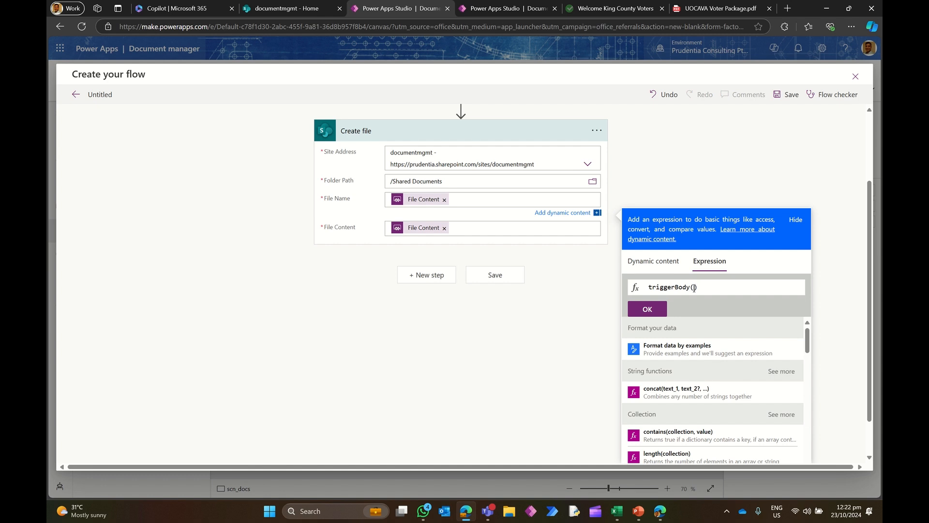
{"action": "left_click", "coordinate": [657, 264]}
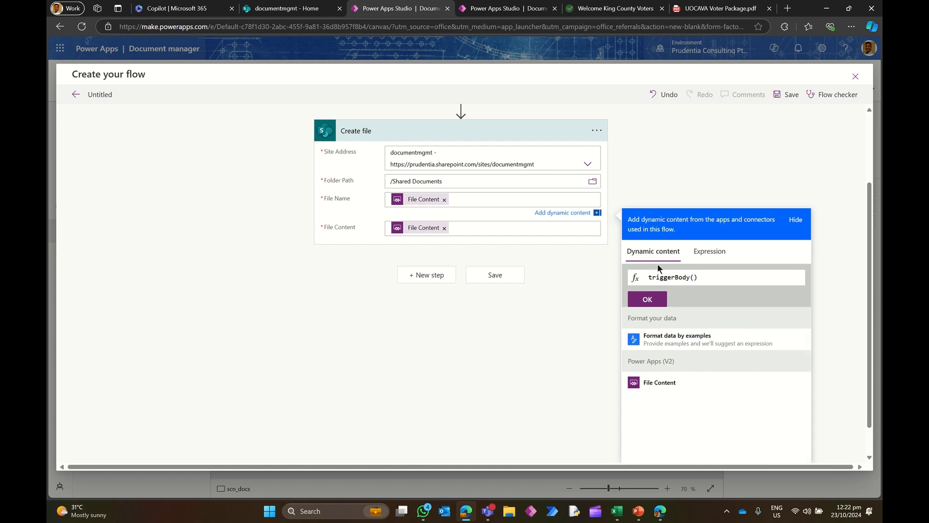
{"action": "left_click", "coordinate": [666, 385]}
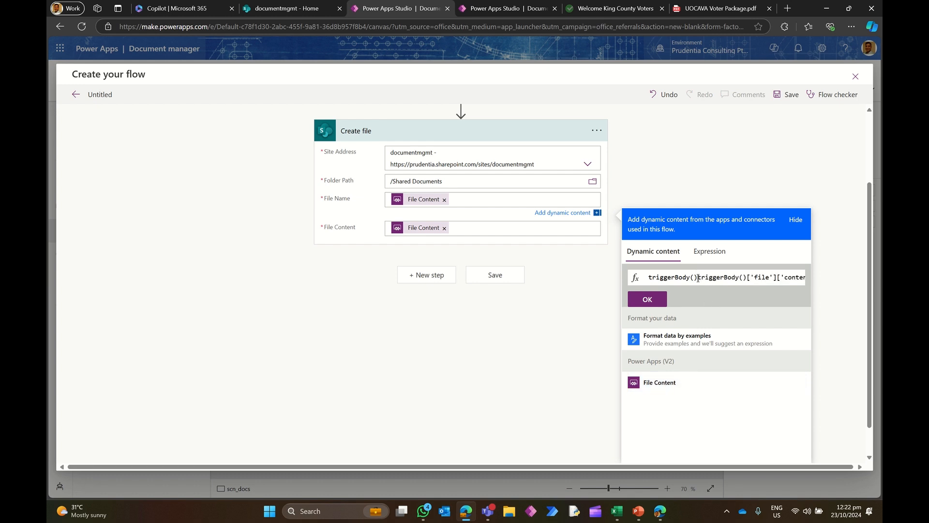
{"action": "left_click_drag", "start_coordinate": [698, 279], "coordinate": [618, 275]}
{"action": "key", "text": "BackSpace"}
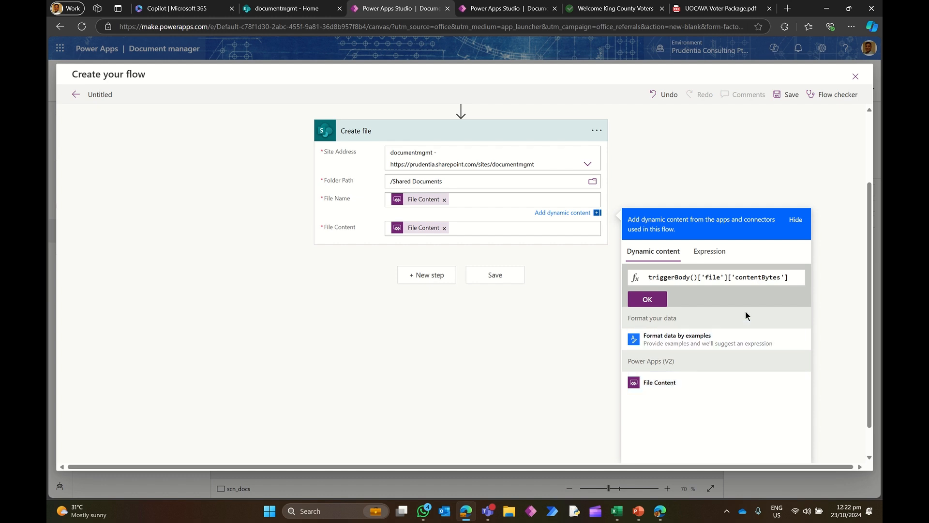
{"action": "left_click_drag", "start_coordinate": [734, 277], "coordinate": [781, 277]}
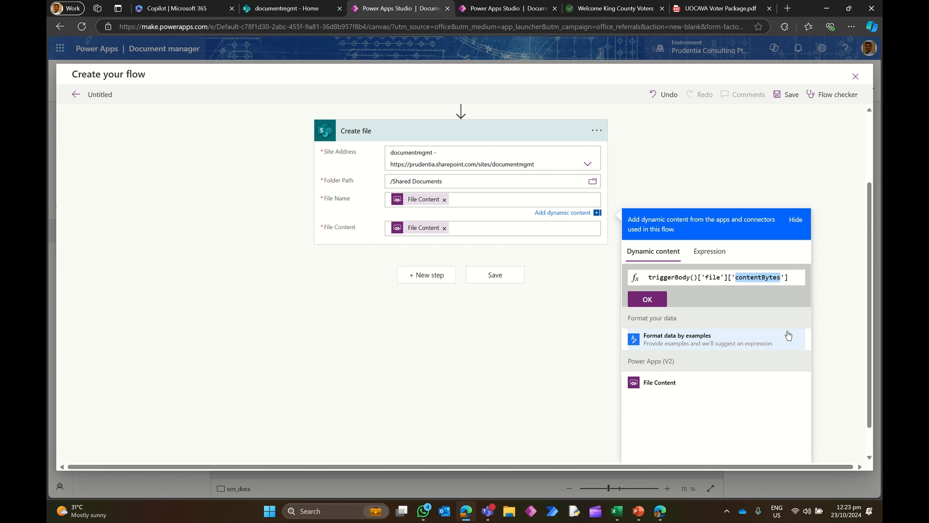
{"action": "type", "text": "name"}
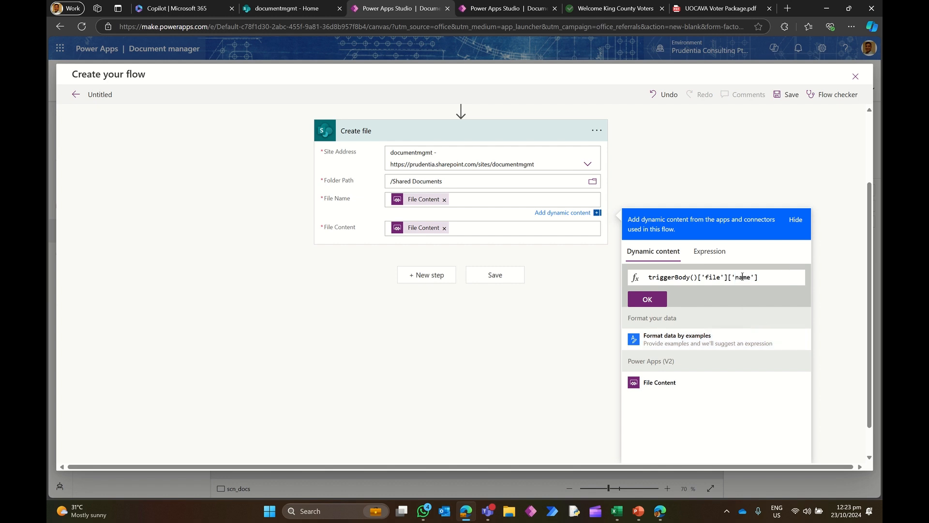
{"action": "left_click", "coordinate": [651, 299]}
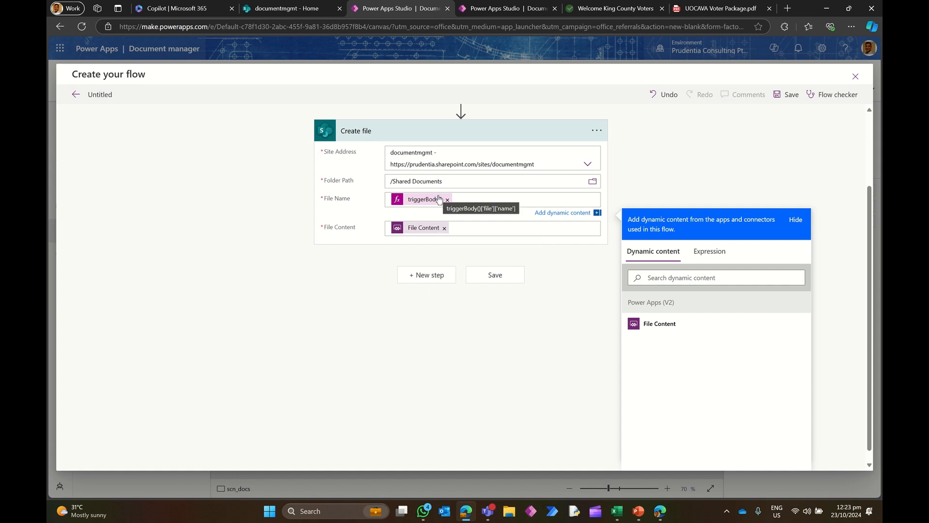
{"action": "scroll", "coordinate": [512, 326], "scroll_direction": "up", "scroll_amount": 2}
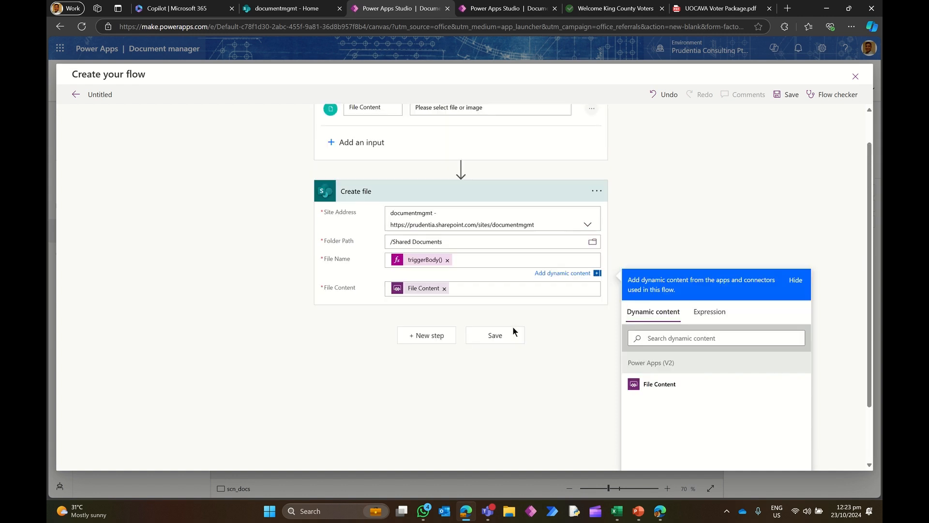
{"action": "left_click", "coordinate": [682, 265]}
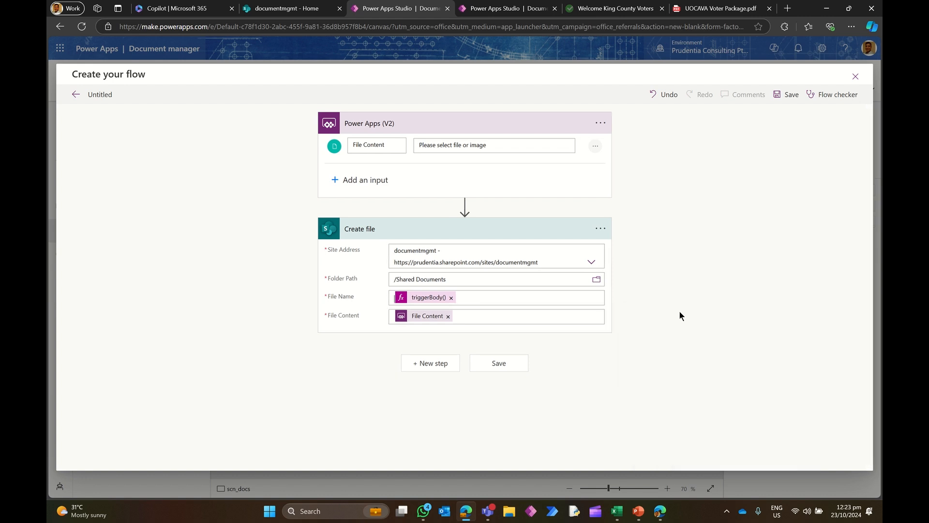
- Add a Respond to a Power App or flow action after the Create file action
{"action": "left_click", "coordinate": [441, 364]}
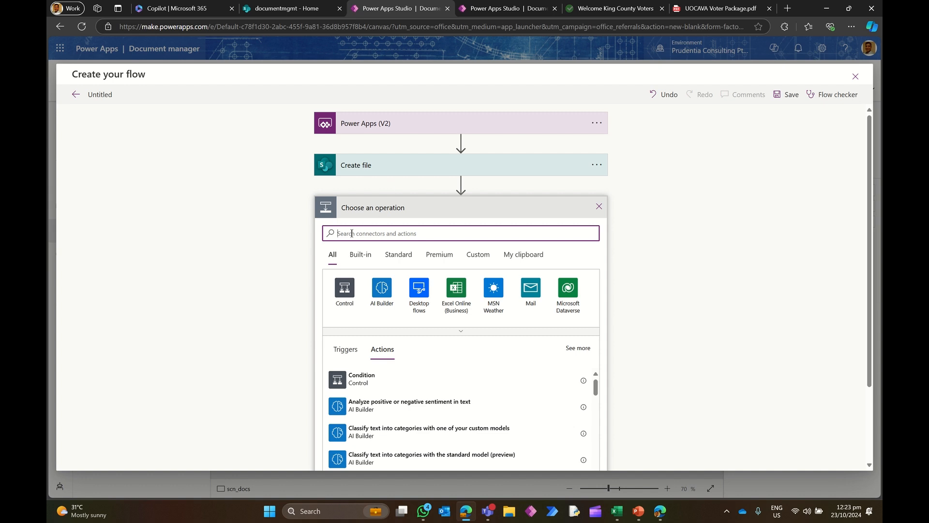
{"action": "type", "text": "power apps"}
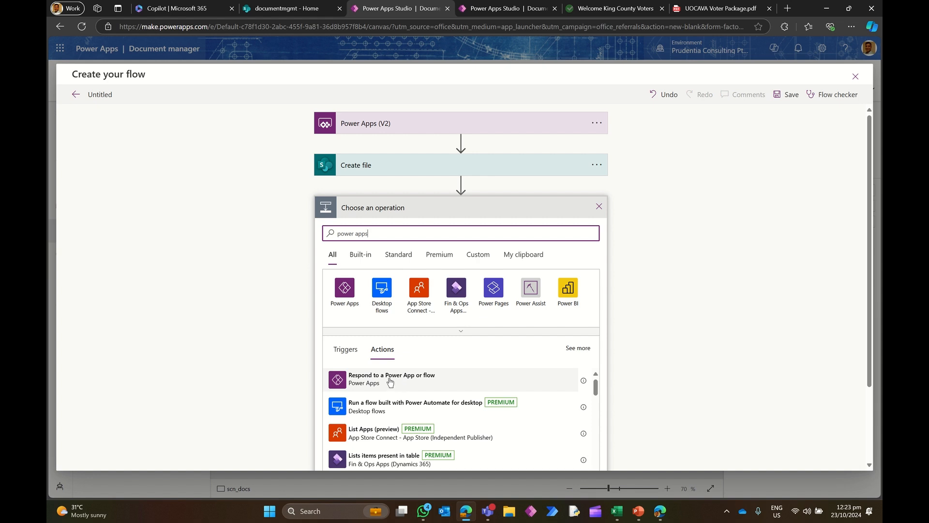
{"action": "left_click", "coordinate": [390, 382]}
- Add a text output named var_upload with the value yes to the Respond to a Power App or flow action
{"action": "left_click", "coordinate": [370, 235]}
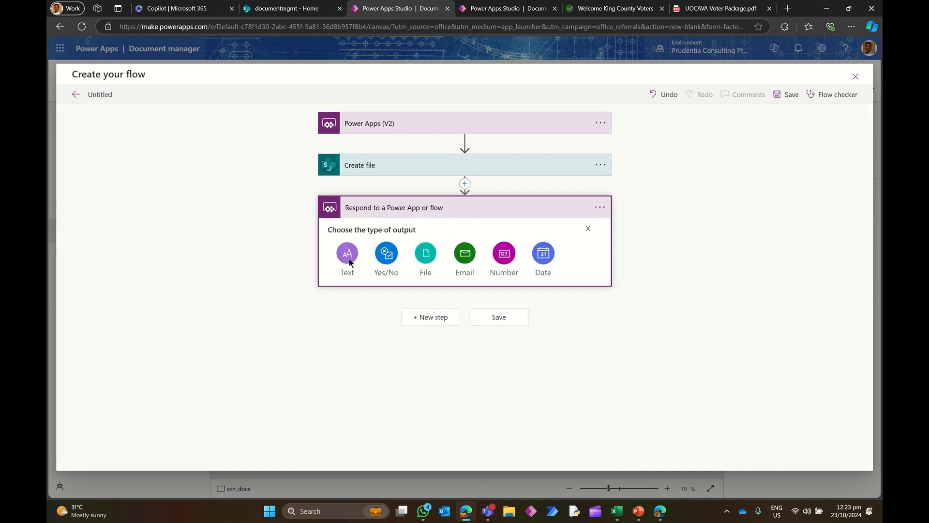
{"action": "left_click", "coordinate": [346, 253]}
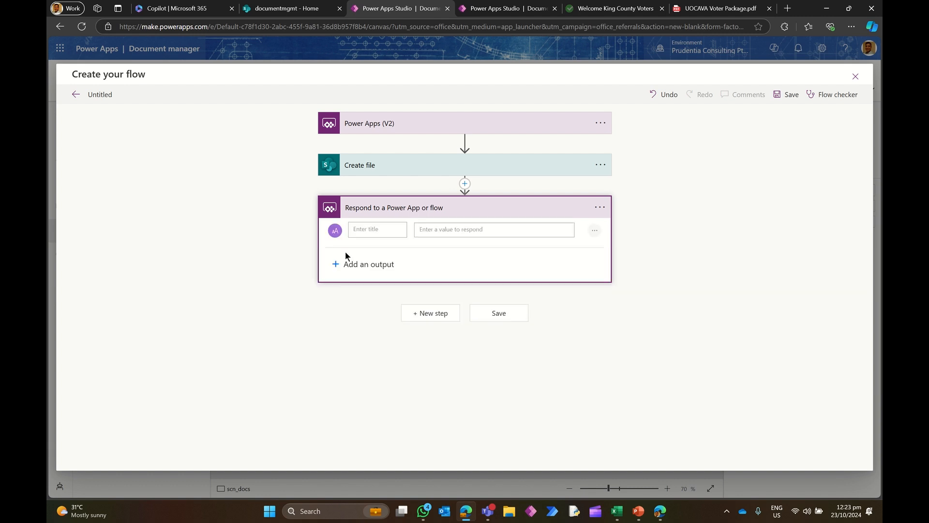
{"action": "left_click", "coordinate": [369, 232]}
{"action": "type", "text": "var_urload"}
{"action": "left_click", "coordinate": [424, 227]}
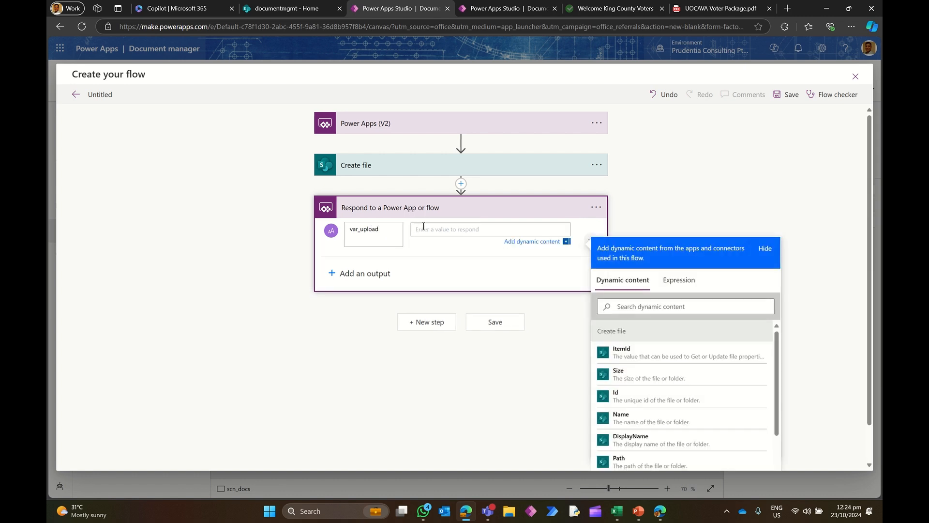
{"action": "type", "text": "yes"}
- Rename the flow as Flow_docuploader and save it
{"action": "left_click", "coordinate": [97, 94]}
{"action": "key", "text": "ctrl+a"}
{"action": "type", "text": "Flow"}
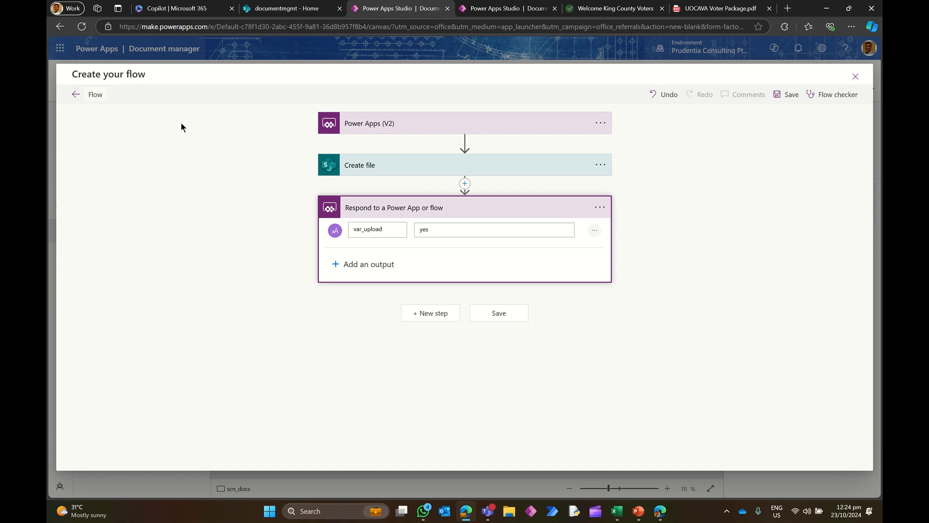
{"action": "type", "text": "_docuploader"}
{"action": "left_click", "coordinate": [500, 315]}
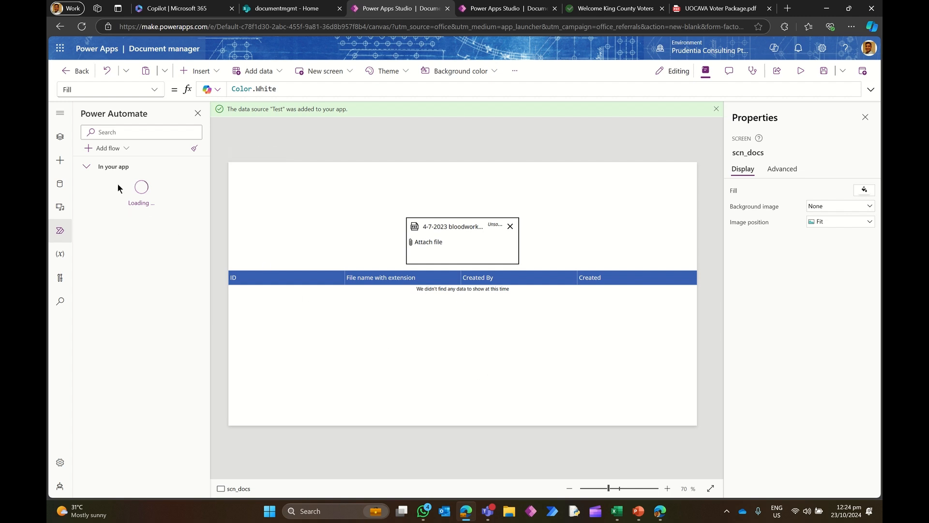
- Refresh the Flow_docuploader flow in the app
{"action": "mouse_move", "coordinate": [146, 187]}
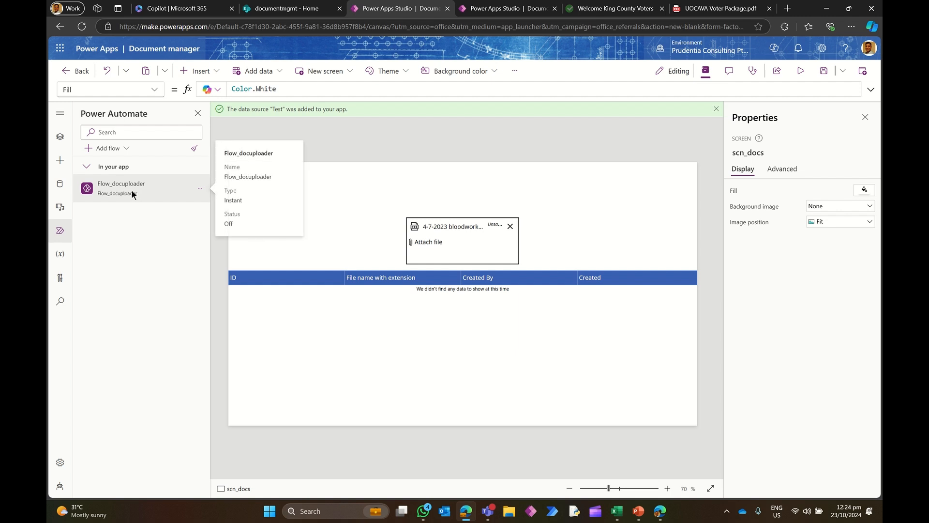
{"action": "left_click", "coordinate": [200, 191]}
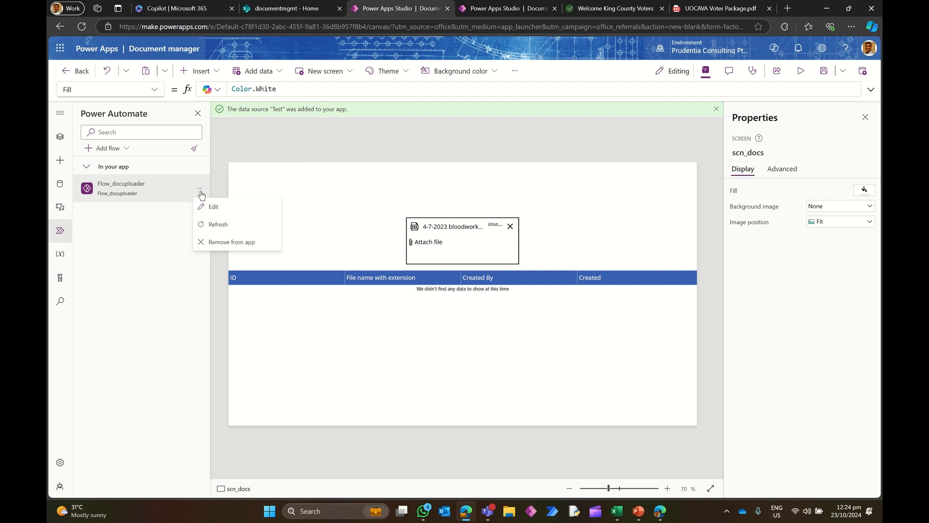
{"action": "left_click", "coordinate": [226, 224]}
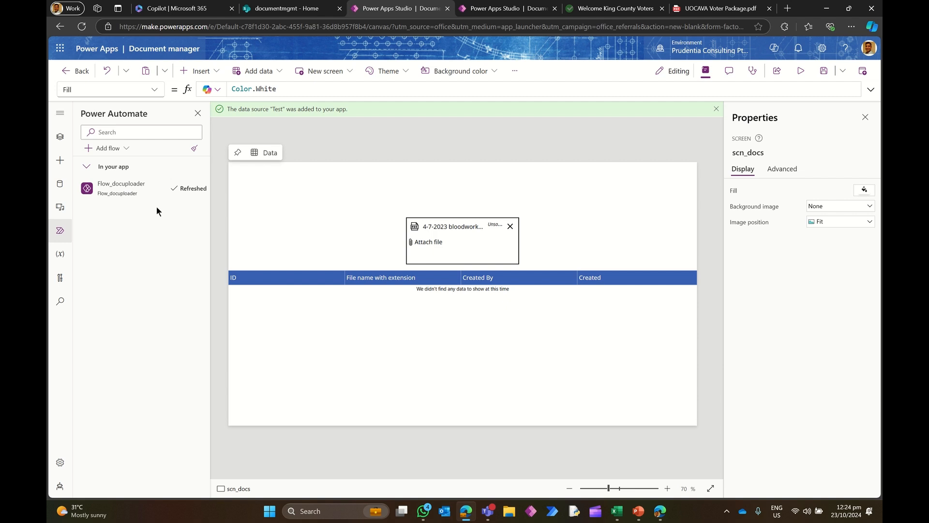
- Insert a button on the scn_docs screen
{"action": "left_click", "coordinate": [198, 71]}
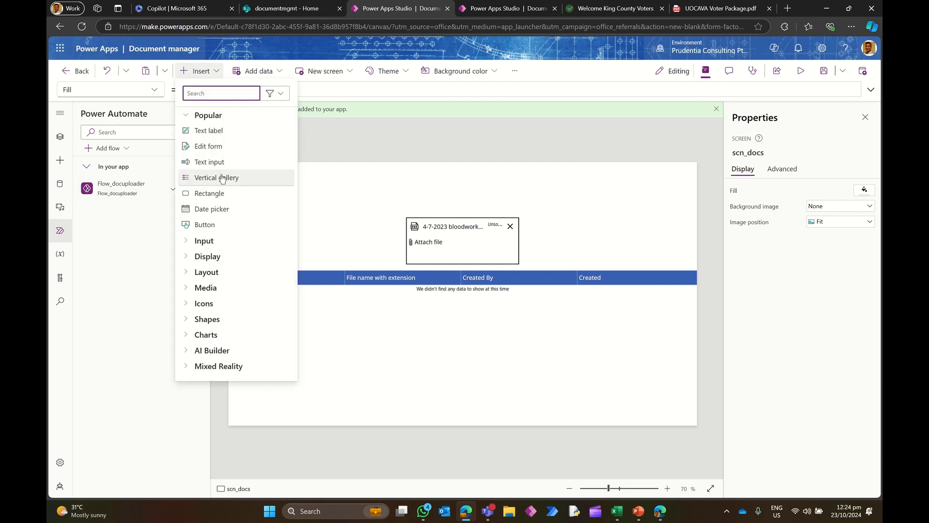
{"action": "left_click", "coordinate": [226, 229]}
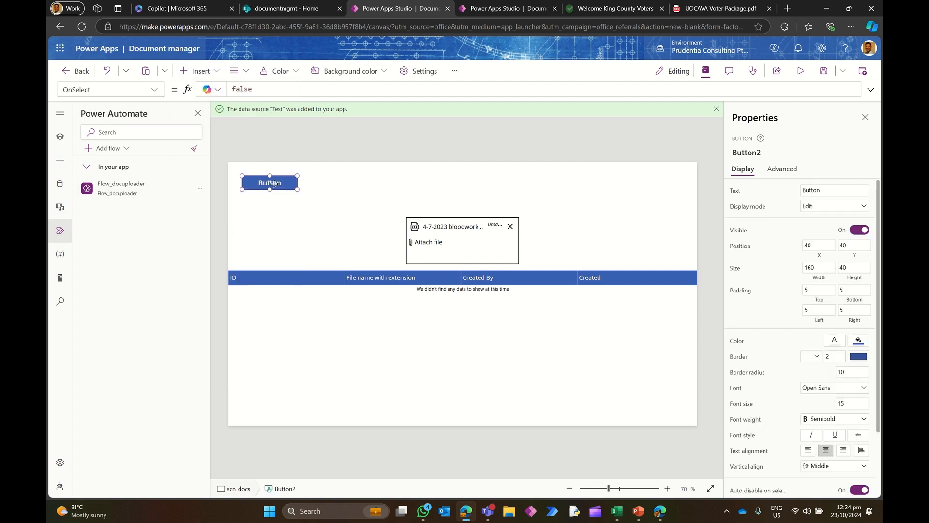
- Move the new button to just above the attachment control, at about X 602, Y 87, and set its text to Upload file
{"action": "left_click_drag", "start_coordinate": [347, 183], "coordinate": [462, 198]}
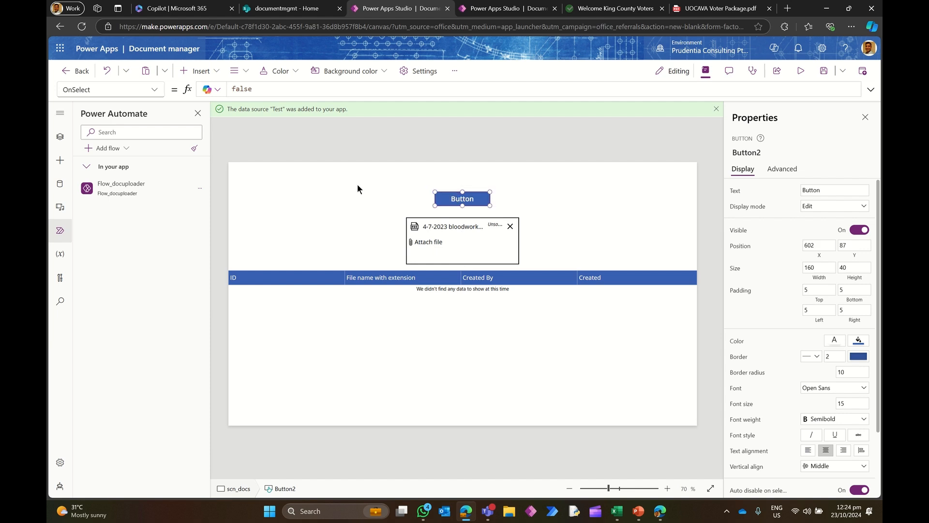
{"action": "left_click", "coordinate": [791, 194]}
{"action": "type", "text": "Upload file"}
- Rename the Upload file button as btnUpload_sd
{"action": "left_click", "coordinate": [60, 137]}
{"action": "left_click", "coordinate": [194, 212]}
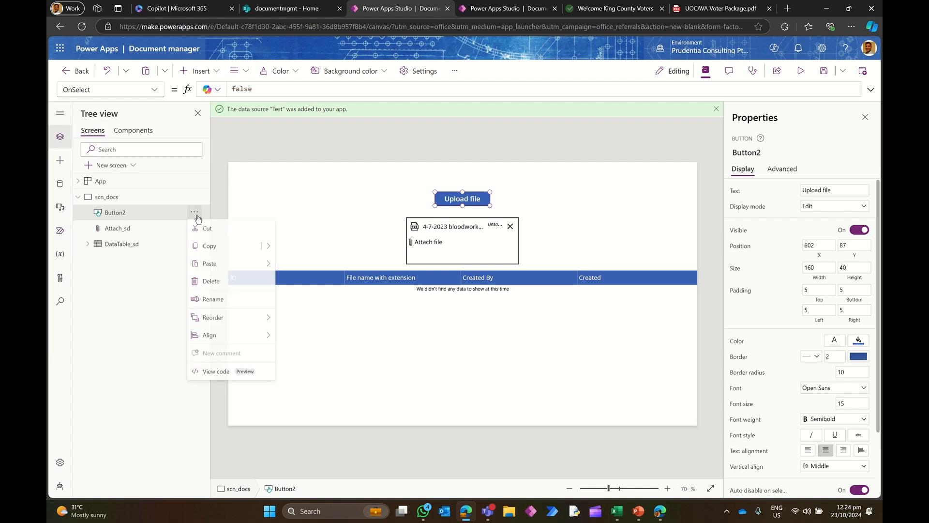
{"action": "left_click", "coordinate": [208, 298]}
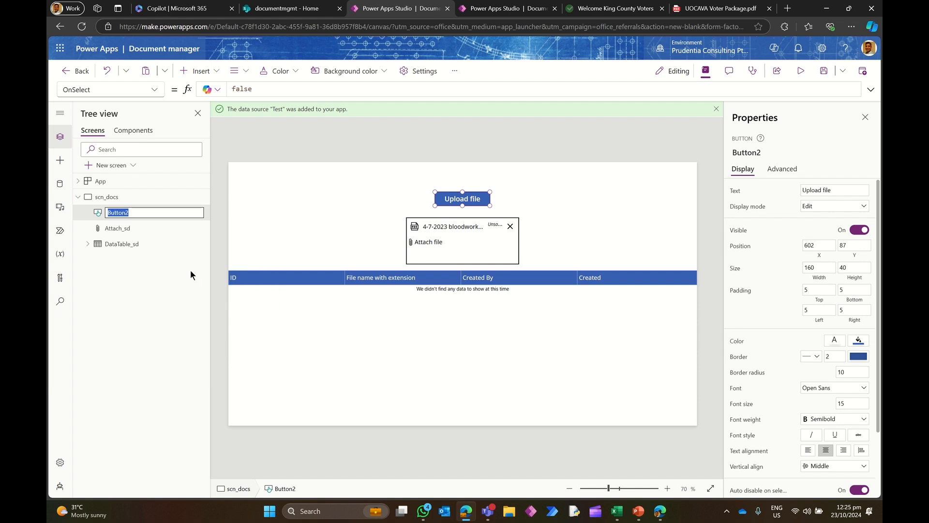
{"action": "type", "text": "btn_"}
{"action": "type", "text": "Upload_"}
{"action": "type", "text": "sd"}
{"action": "key", "text": "Return"}
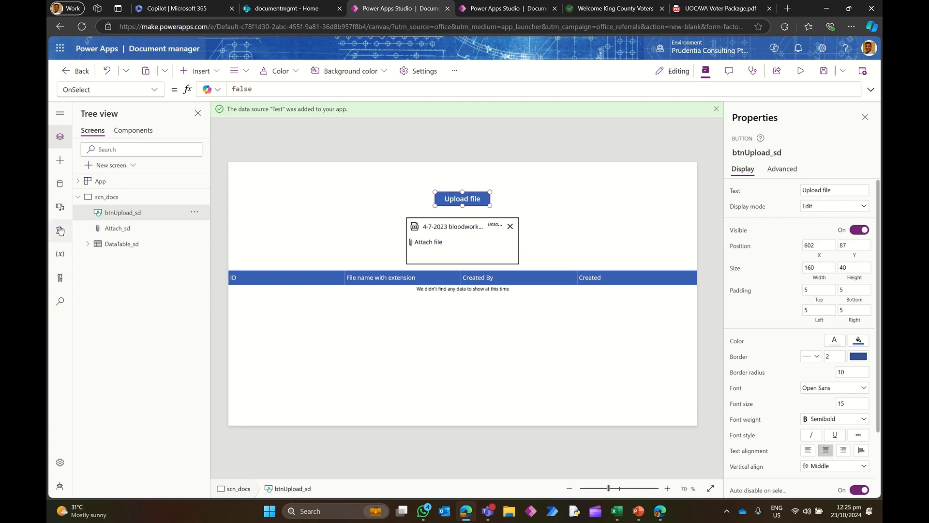
- Replace the Upload file button's OnSelect formula with the opening of the flow call, Flow_docuploader.Run({file:{
{"action": "left_click", "coordinate": [60, 230]}
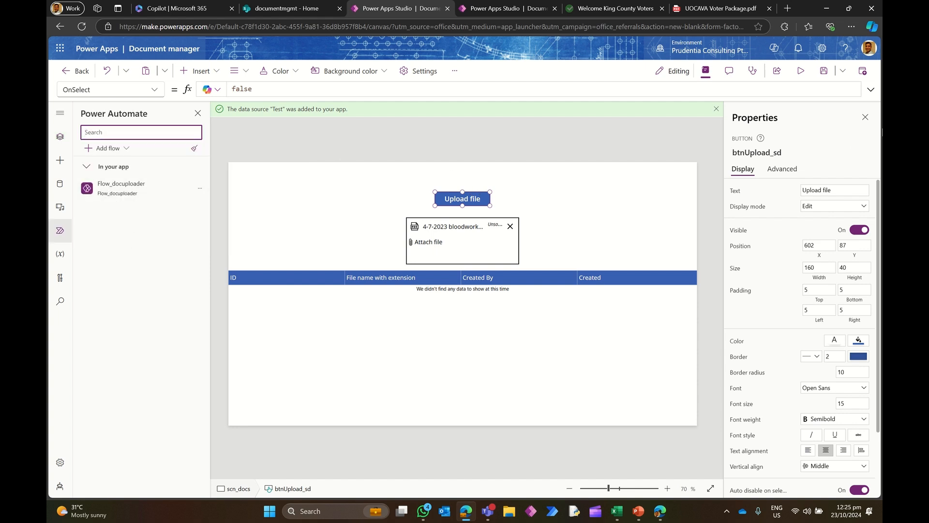
{"action": "left_click", "coordinate": [872, 90]}
{"action": "double_click", "coordinate": [228, 102]}
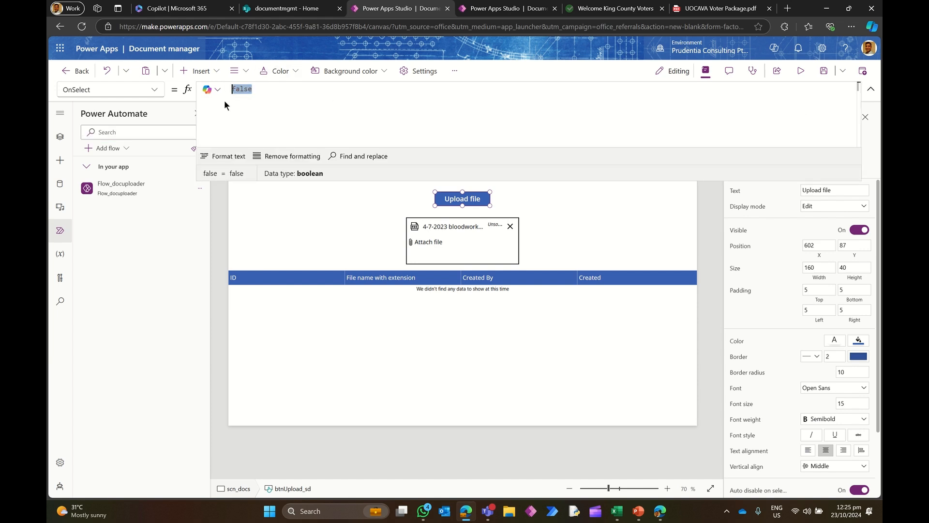
{"action": "type", "text": "Flow"}
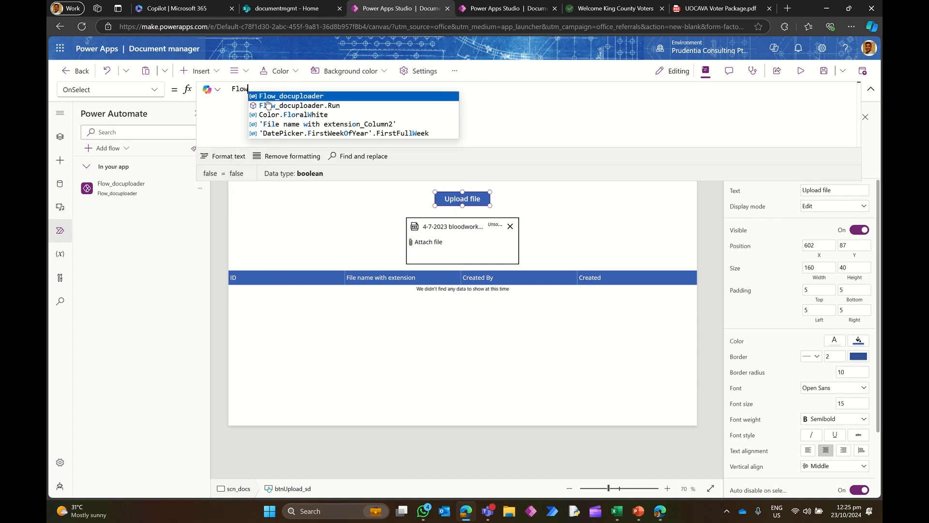
{"action": "left_click", "coordinate": [267, 100]}
{"action": "type", "text": "."}
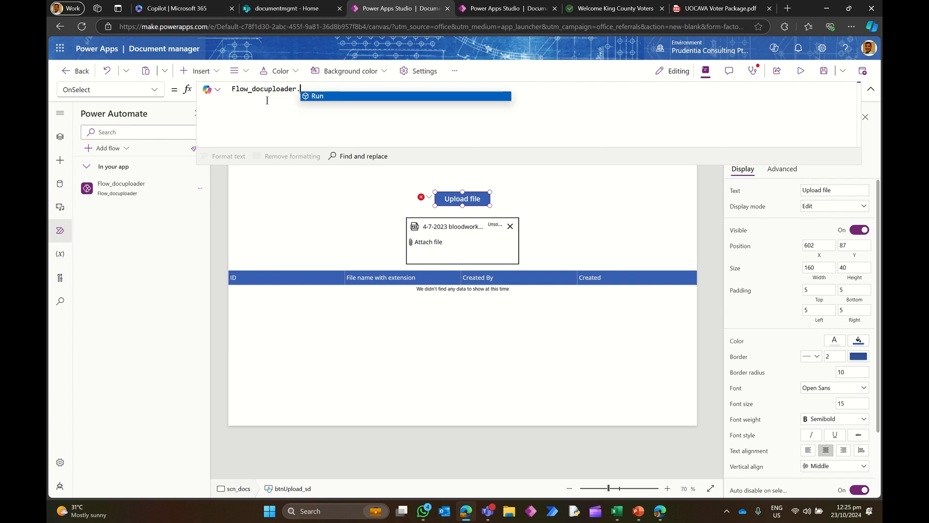
{"action": "key", "text": "Tab"}
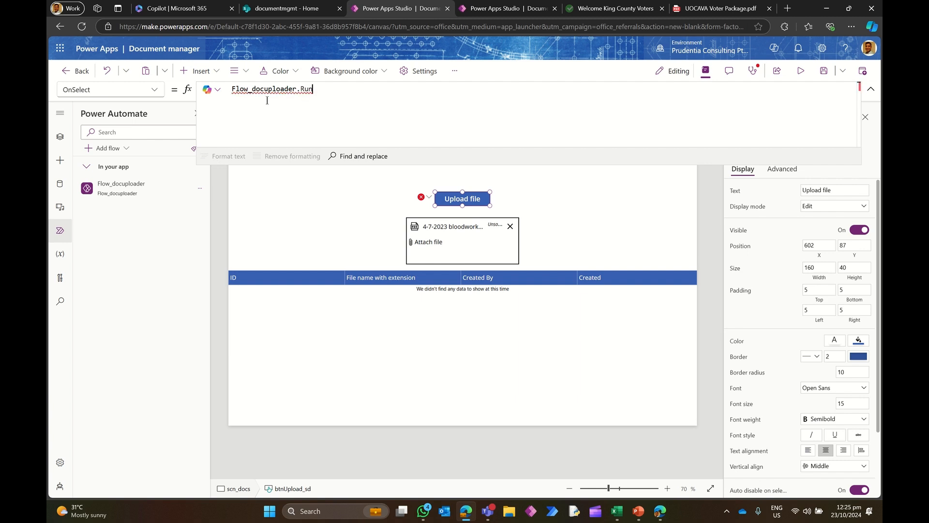
{"action": "type", "text": "("}
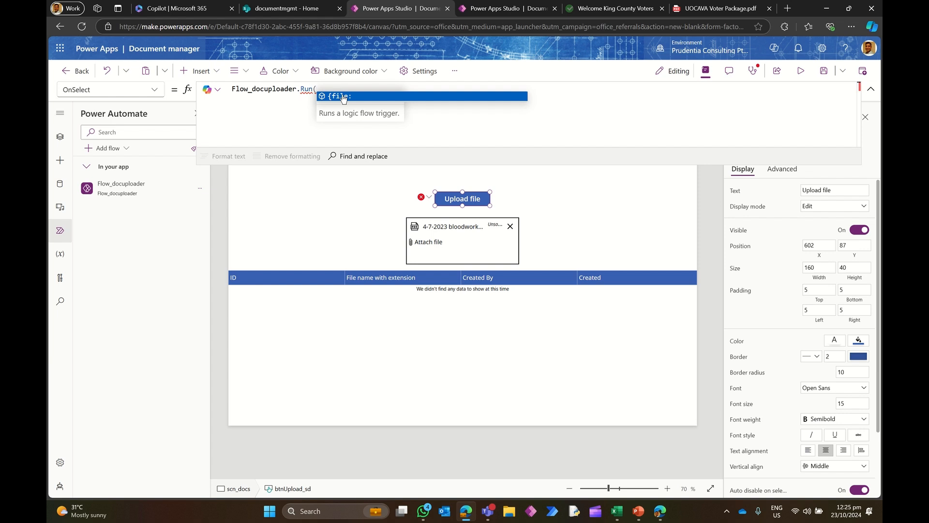
{"action": "left_click", "coordinate": [343, 98]}
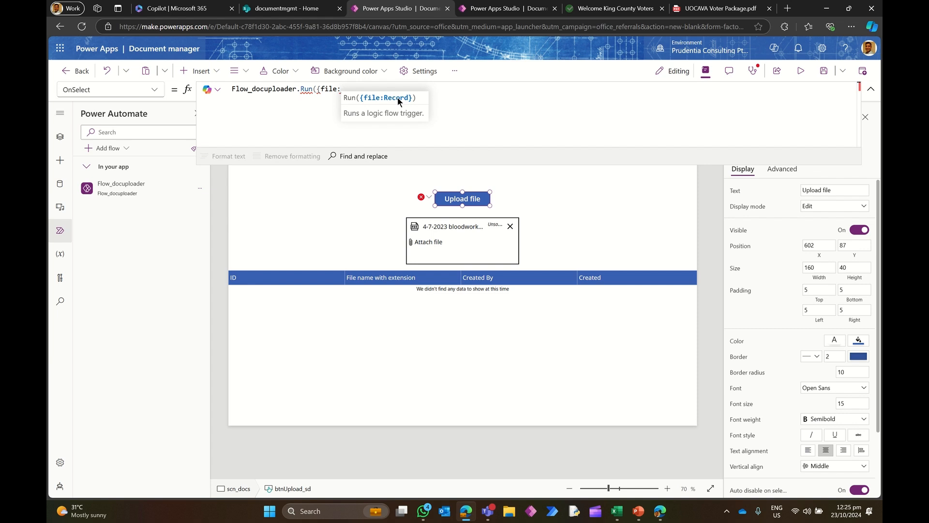
{"action": "type", "text": "{"}
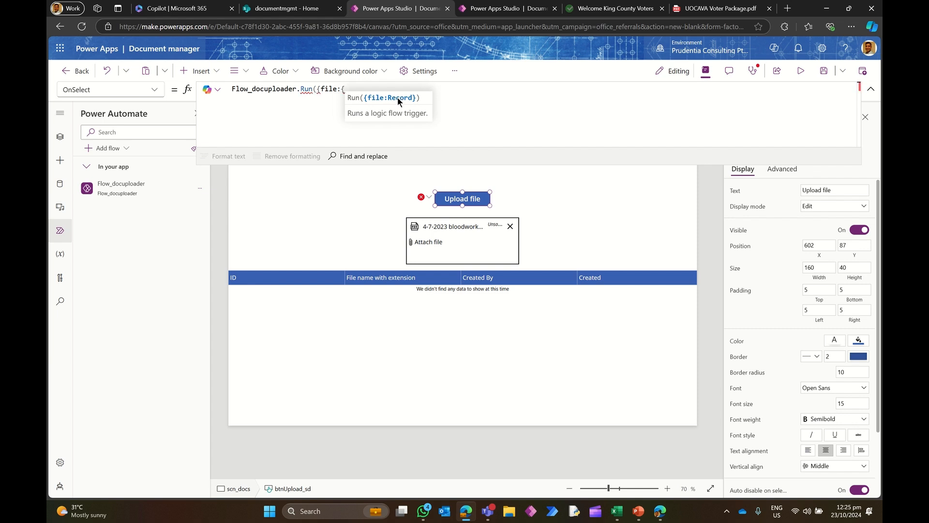
- Add the name field to the file record in the OnSelect formula as name:First(Attach_sd.Attachments).Name
{"action": "type", "text": "name:"}
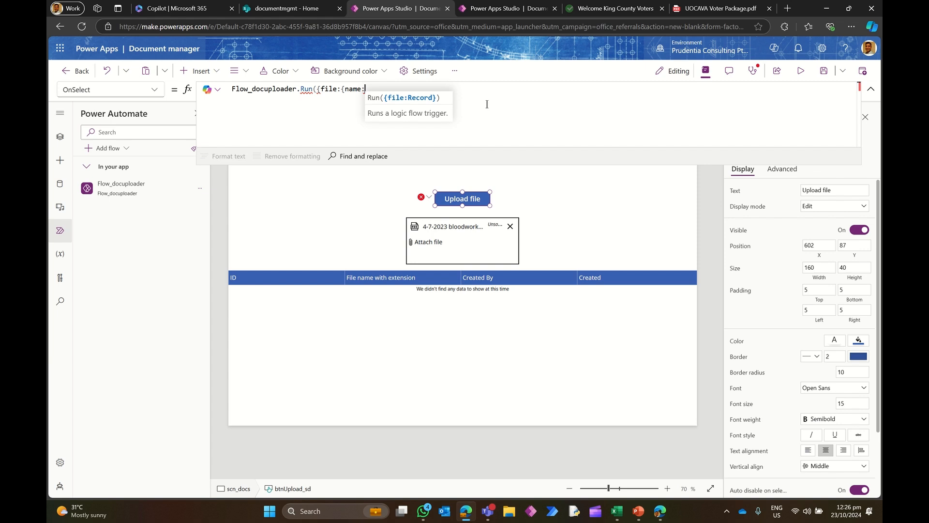
{"action": "type", "text": "F"}
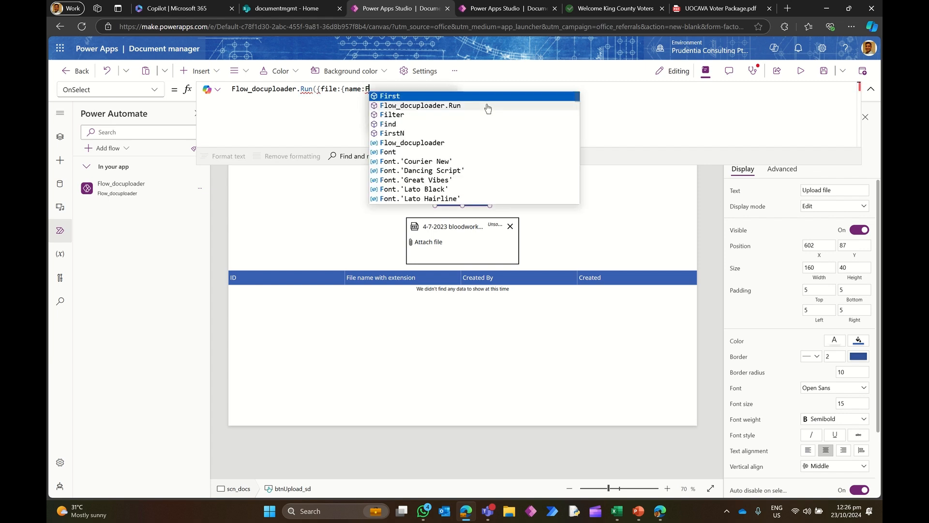
{"action": "key", "text": "Tab"}
{"action": "type", "text": "("}
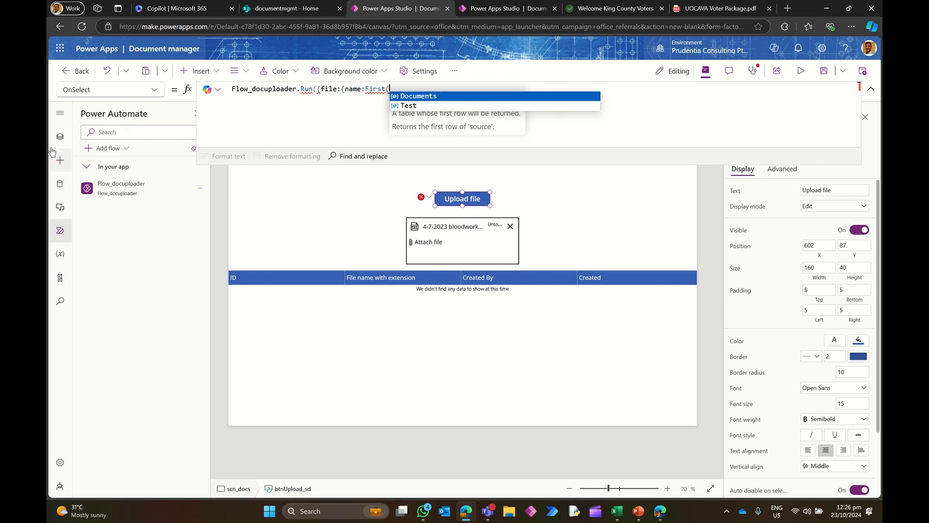
{"action": "left_click", "coordinate": [60, 136]}
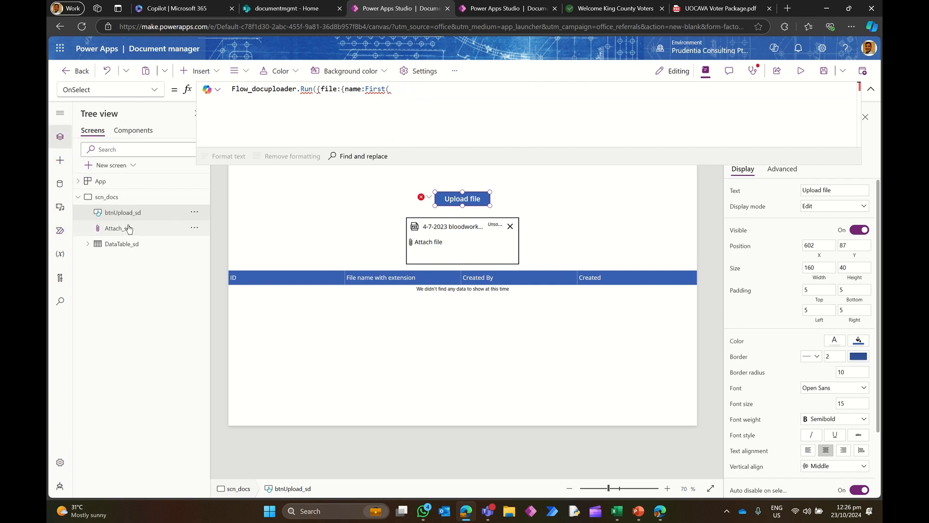
{"action": "left_click", "coordinate": [408, 92]}
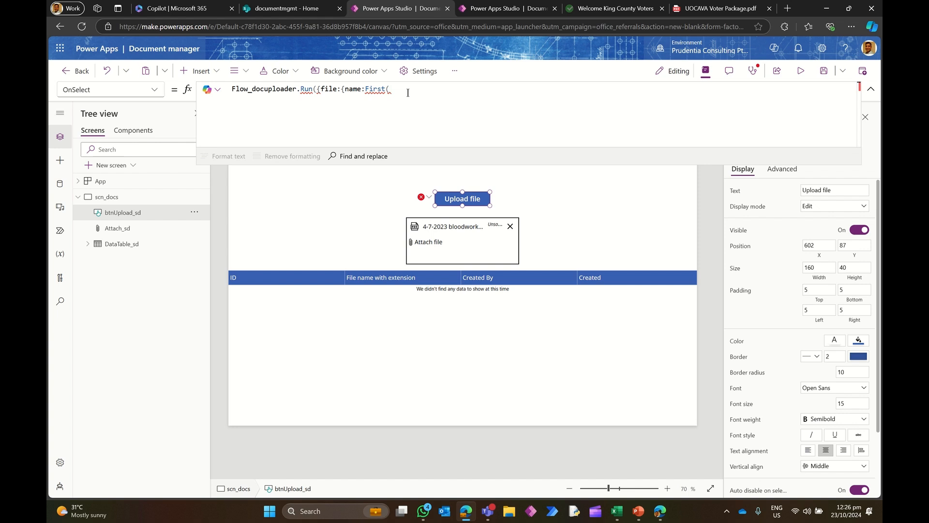
{"action": "type", "text": "Attach_sd"}
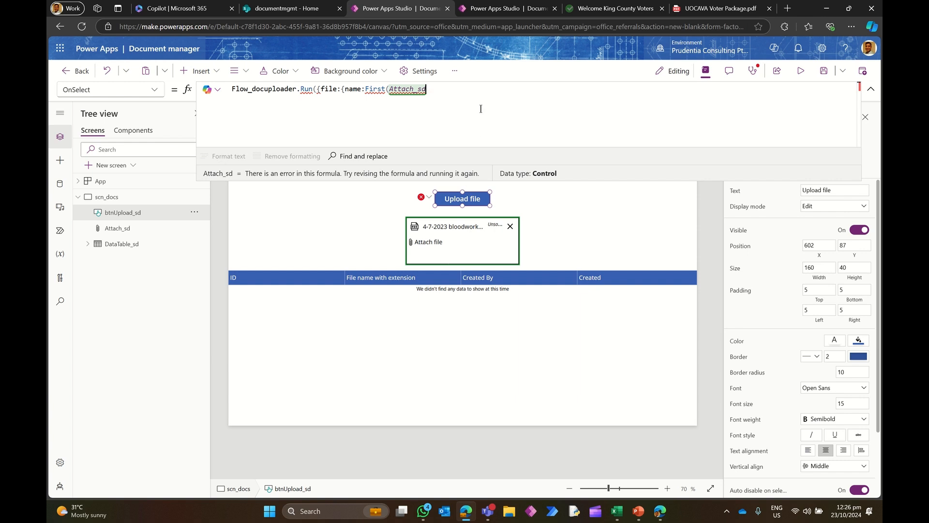
{"action": "type", "text": "."}
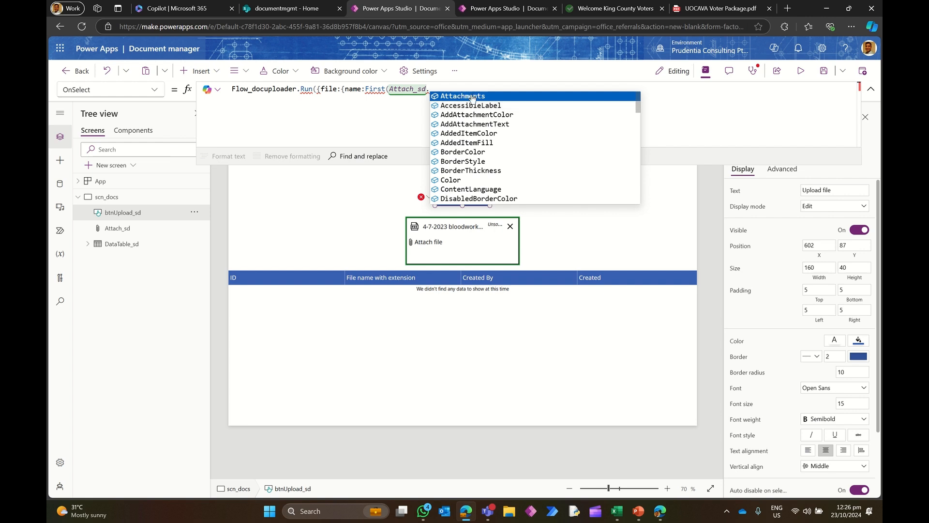
{"action": "left_click", "coordinate": [466, 97]}
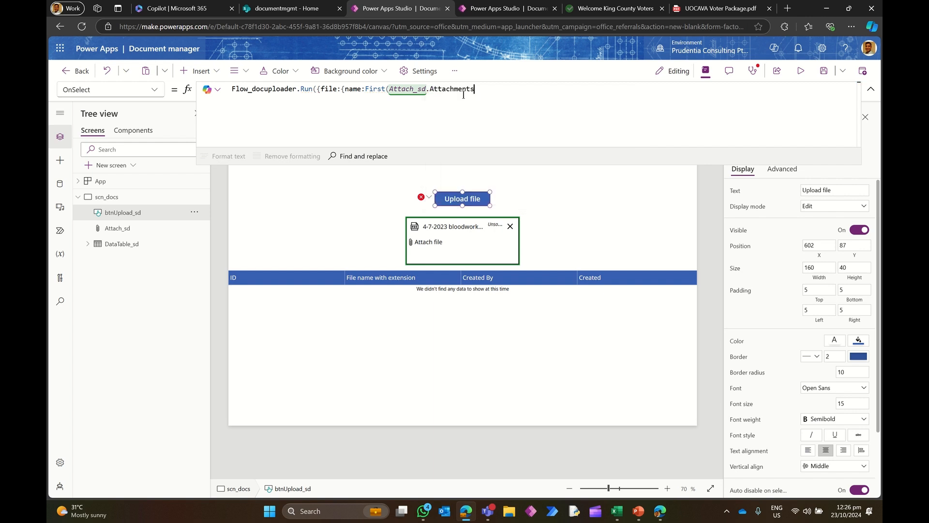
{"action": "type", "text": ")"}
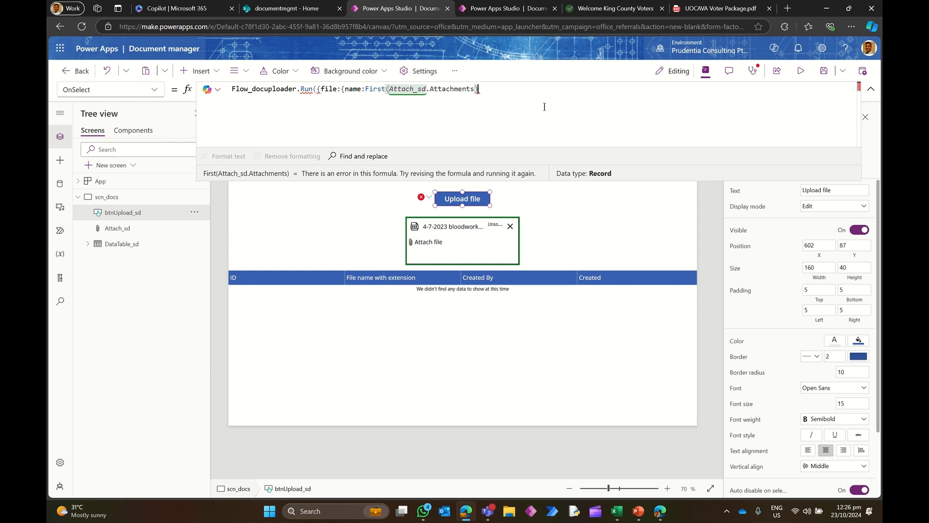
{"action": "type", "text": "."}
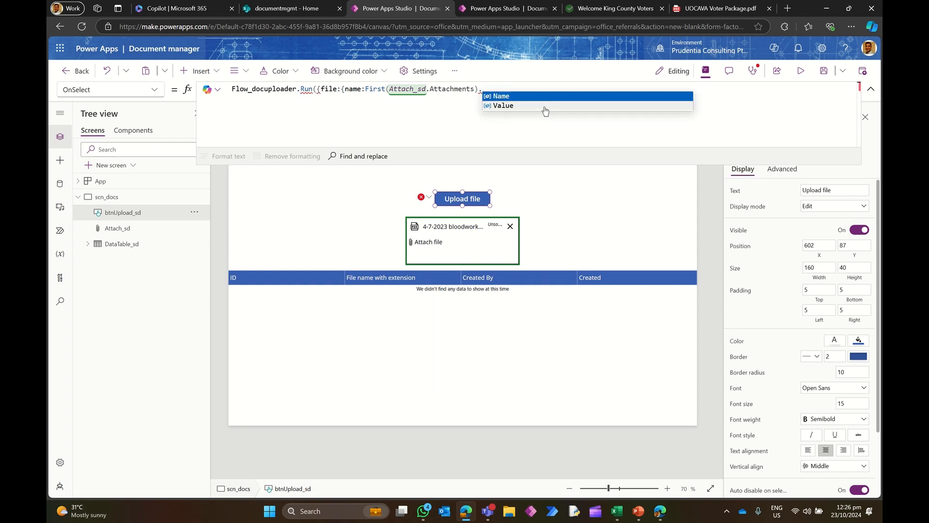
{"action": "left_click", "coordinate": [510, 97]}
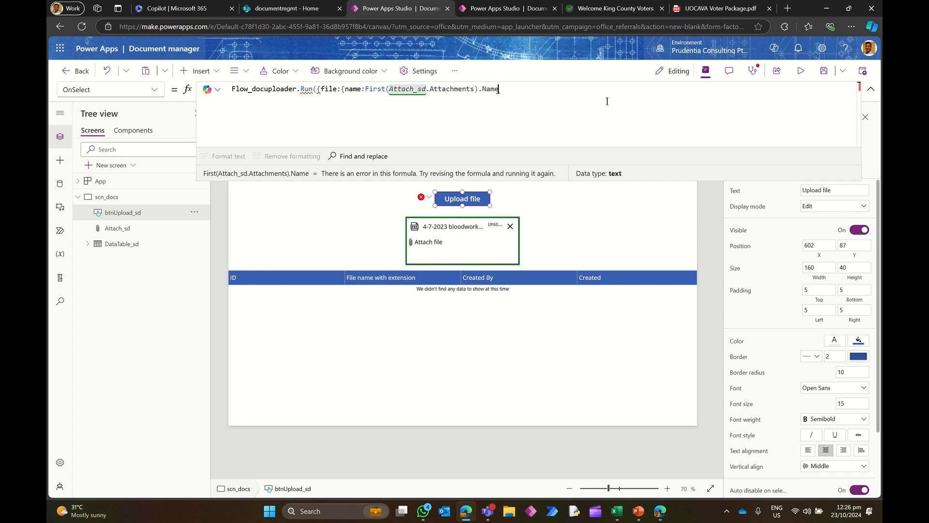
- Add a second field to the file record in the OnSelect formula as contentByes:First(Attach_sd.Attachments).Value
{"action": "type", "text": ","}
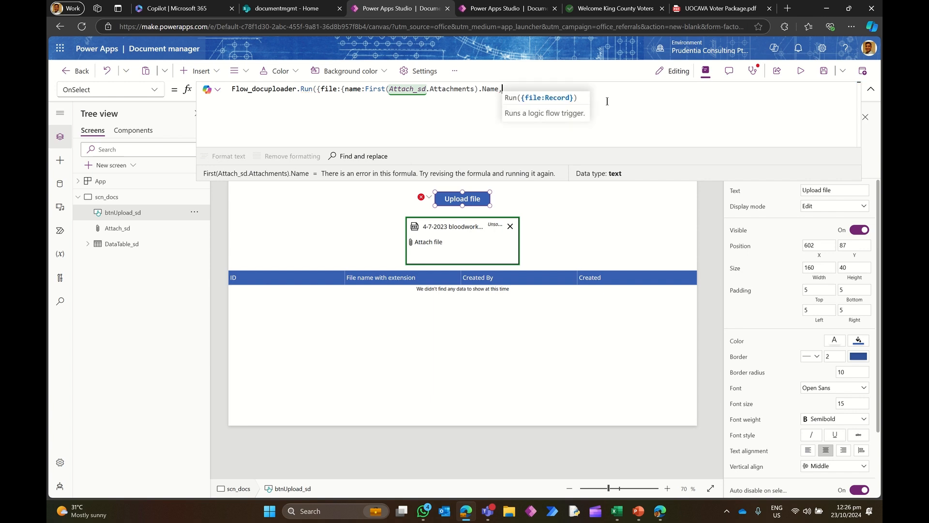
{"action": "type", "text": "con"}
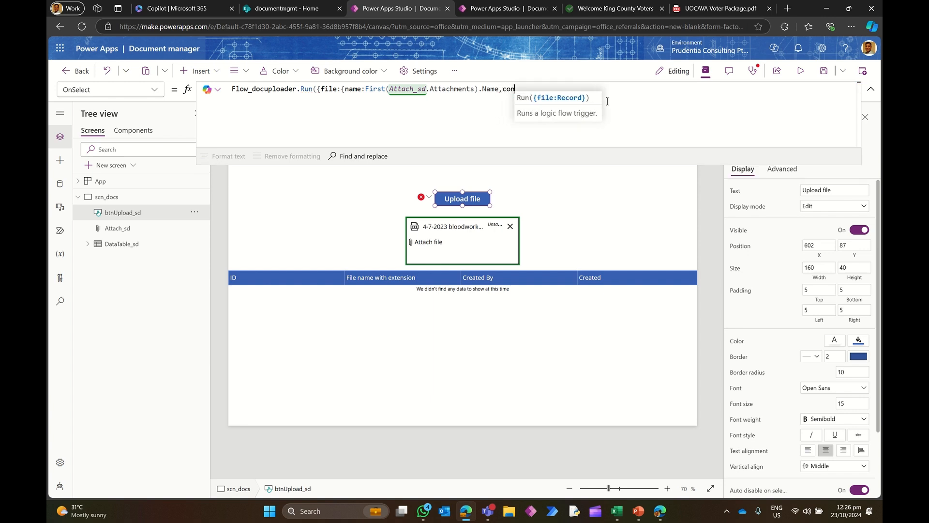
{"action": "type", "text": "tentByes"}
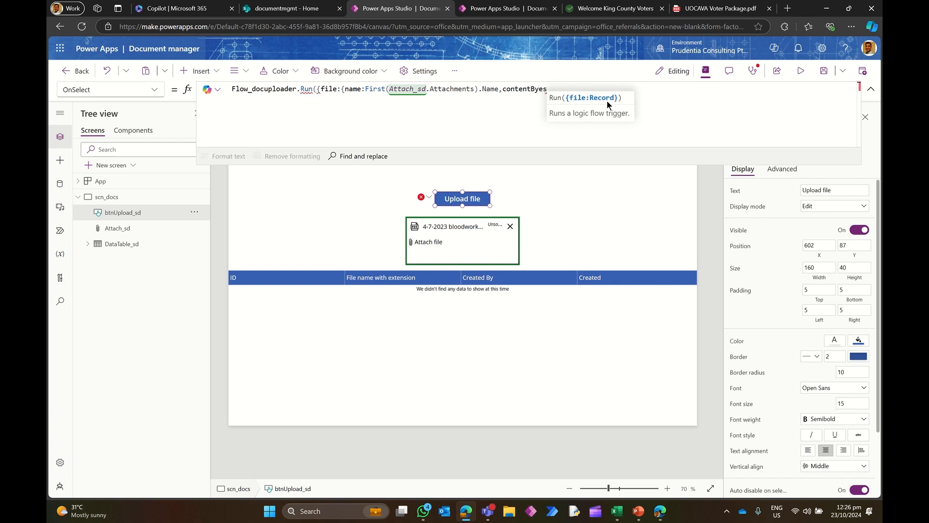
{"action": "type", "text": ":"}
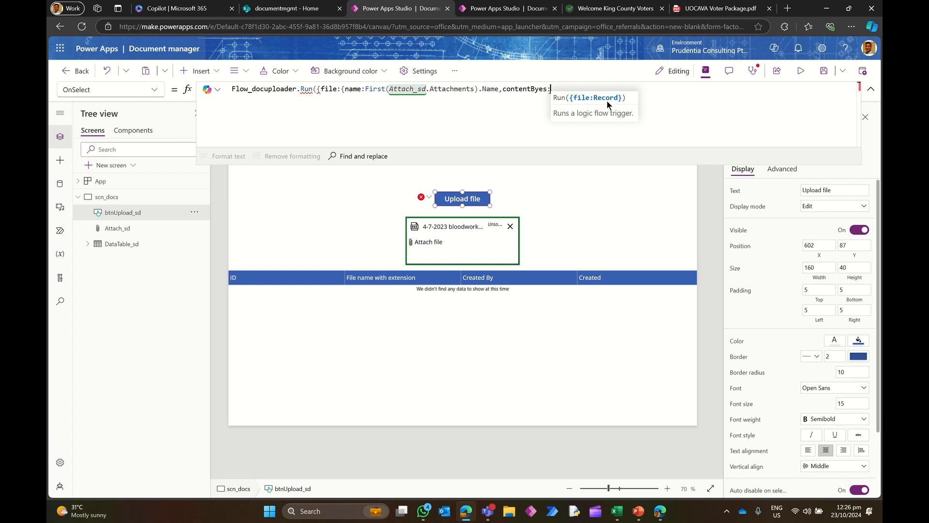
{"action": "type", "text": "First"}
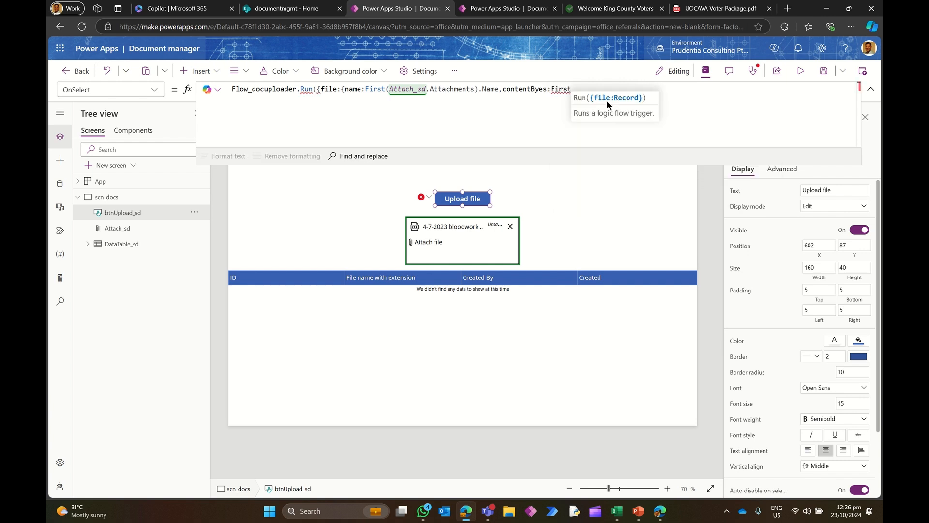
{"action": "type", "text": "("}
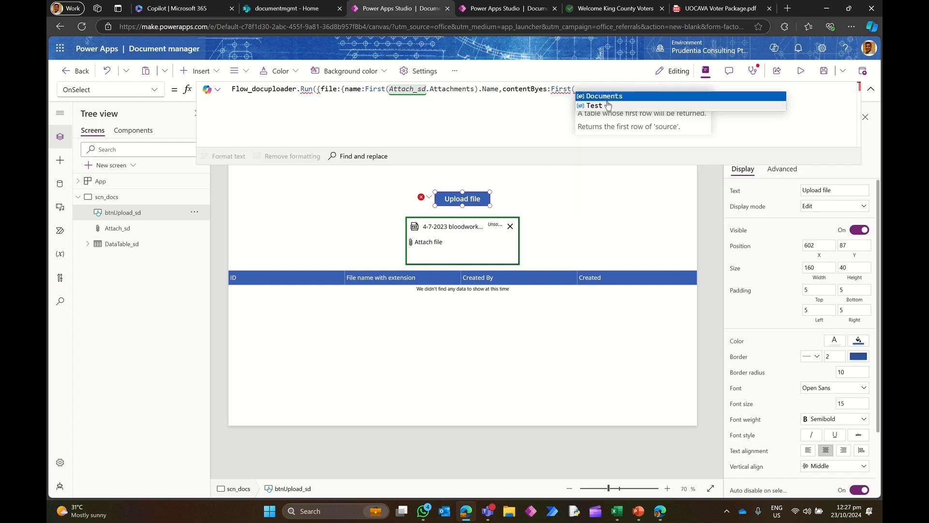
{"action": "type", "text": "att"}
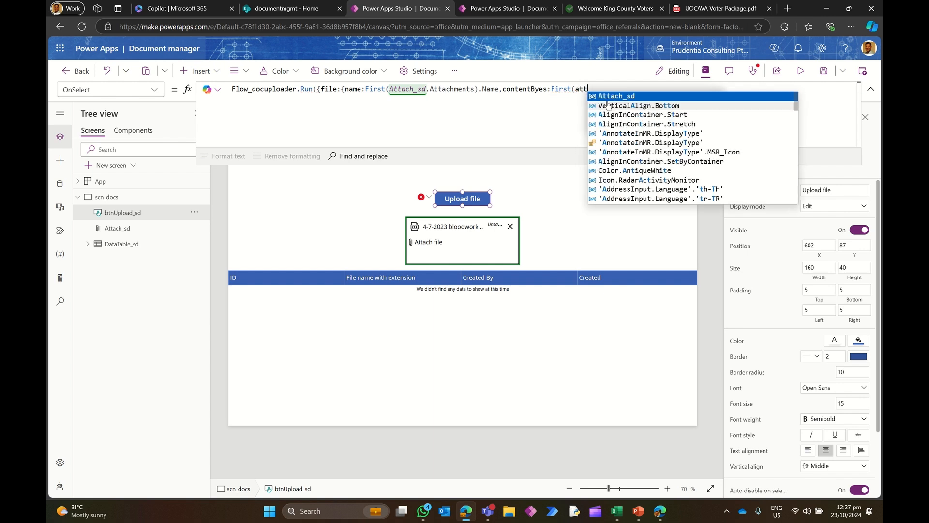
{"action": "key", "text": "Tab"}
{"action": "type", "text": "."}
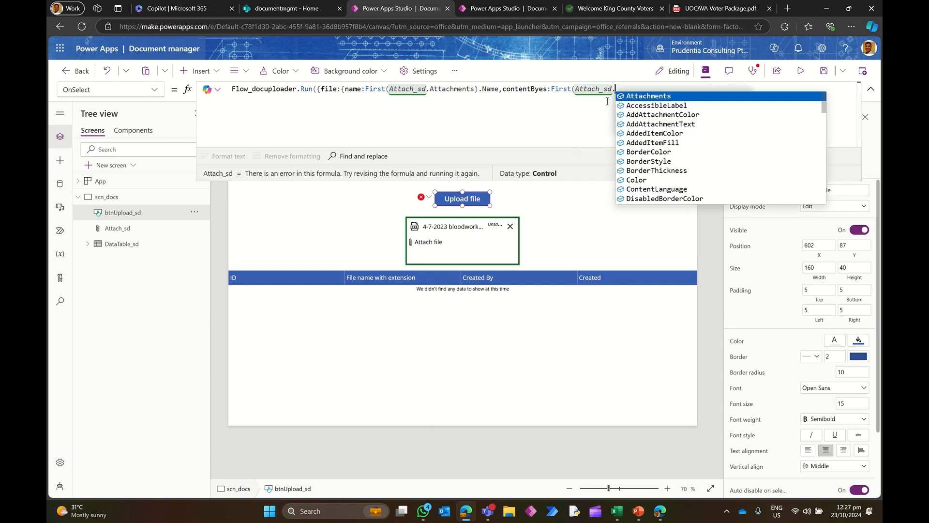
{"action": "key", "text": "Tab"}
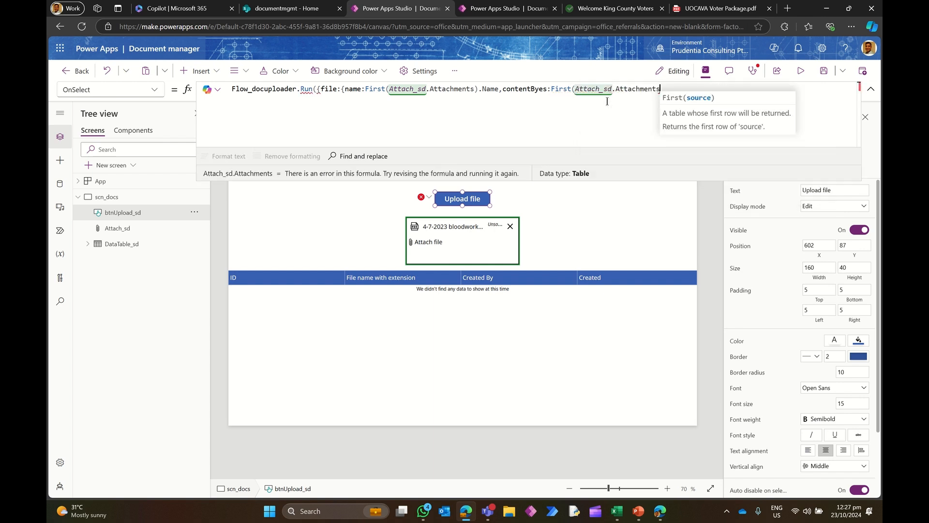
{"action": "type", "text": ")"}
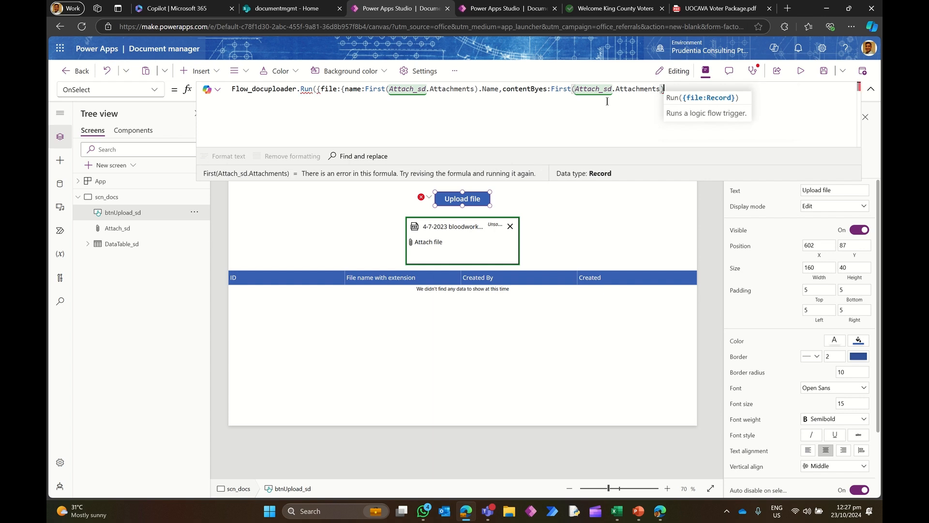
{"action": "type", "text": "."}
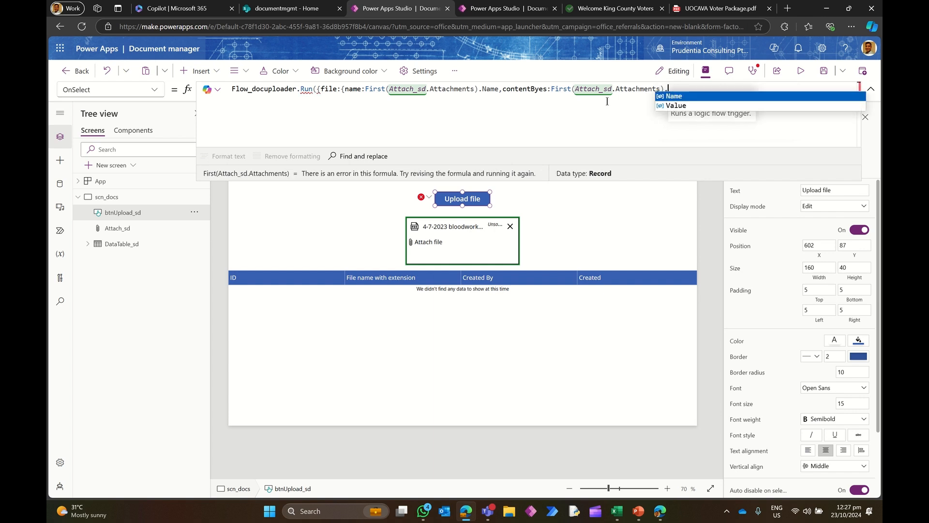
{"action": "key", "text": "Down"}
{"action": "key", "text": "Tab"}
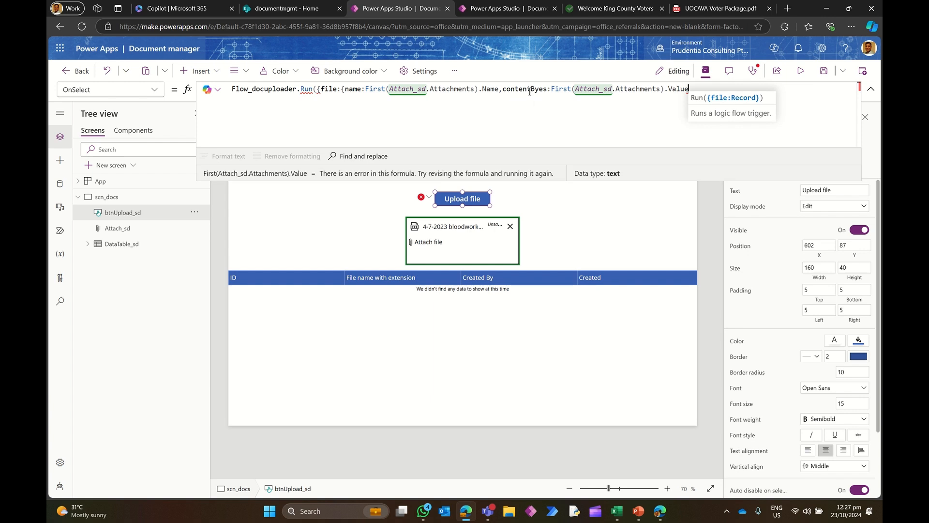
- Close the file record, the outer record and the Run call in the Upload file button's OnSelect formula with two braces and a parenthesis
{"action": "type", "text": "}"}
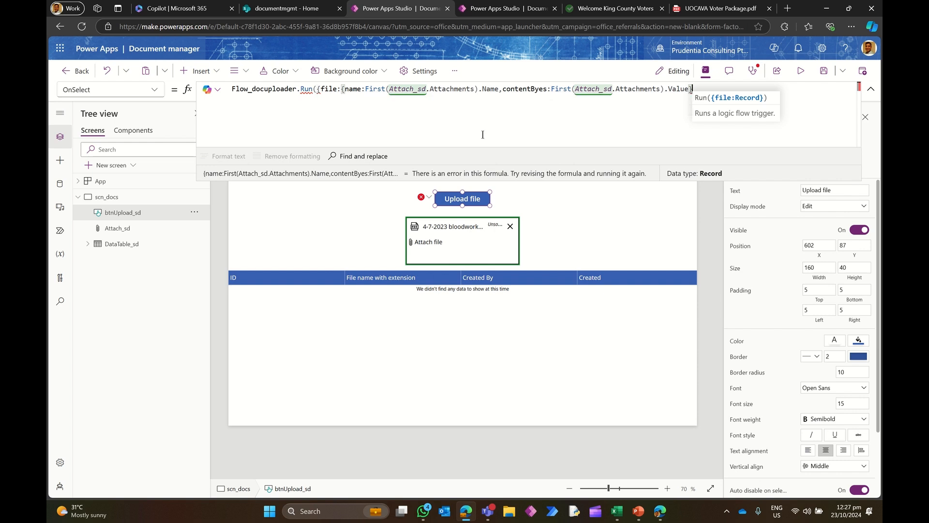
{"action": "type", "text": "}"}
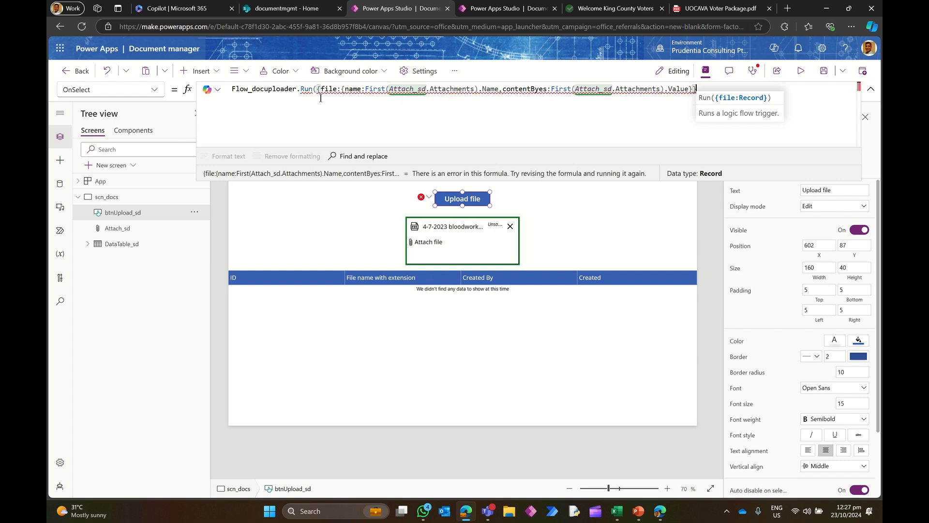
{"action": "mouse_move", "coordinate": [321, 95]}
{"action": "type", "text": ")"}
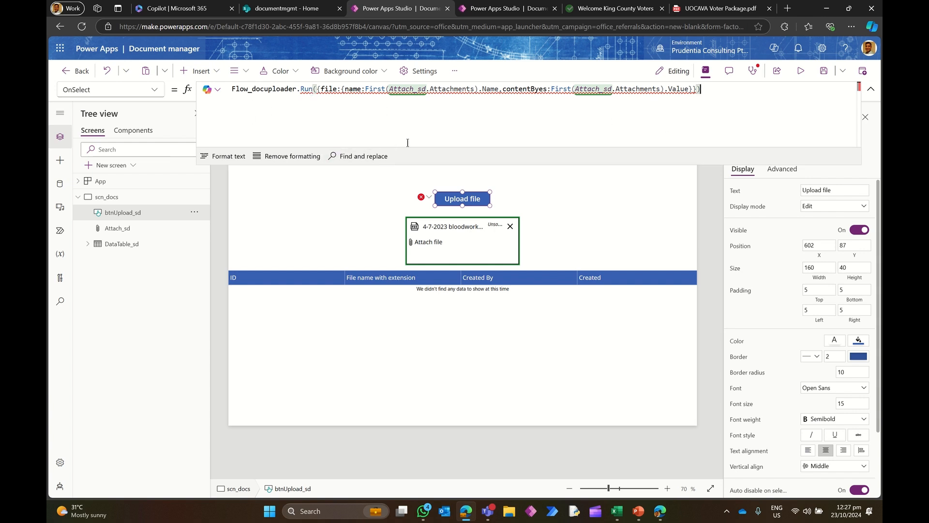
{"action": "left_click", "coordinate": [426, 201]}
{"action": "left_click", "coordinate": [448, 211]}
{"action": "mouse_move", "coordinate": [464, 87]}
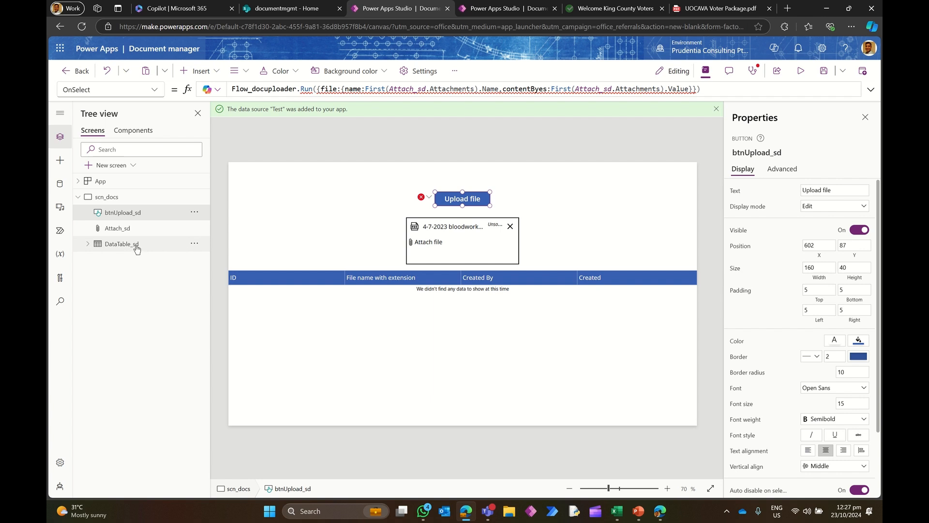
- Open Flow_docuploader for editing, check its Create file and Respond to a Power App or flow actions, and close it
{"action": "left_click", "coordinate": [60, 231]}
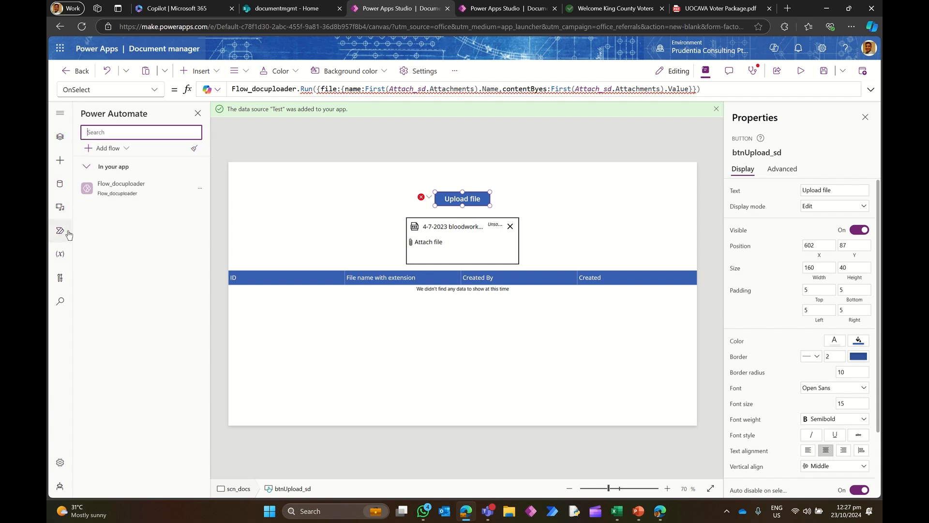
{"action": "left_click", "coordinate": [202, 191]}
{"action": "left_click", "coordinate": [226, 206]}
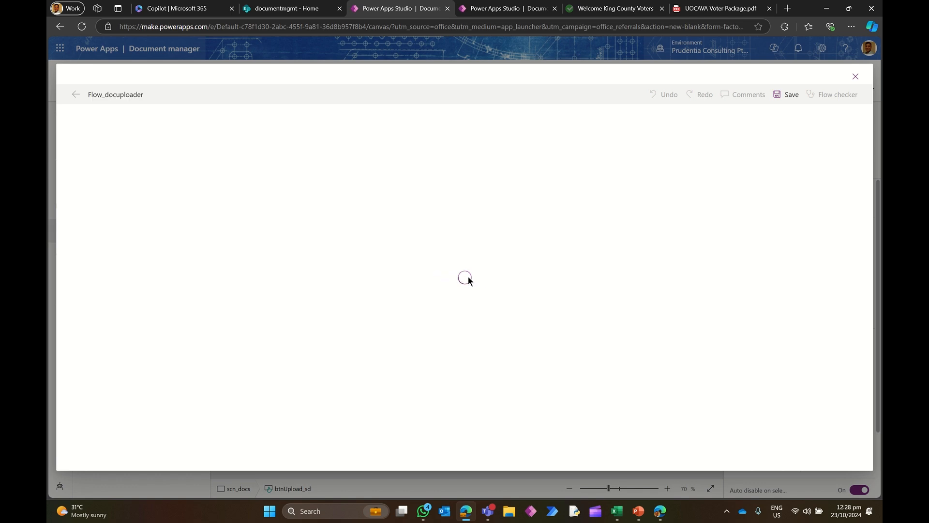
{"action": "left_click", "coordinate": [410, 208]}
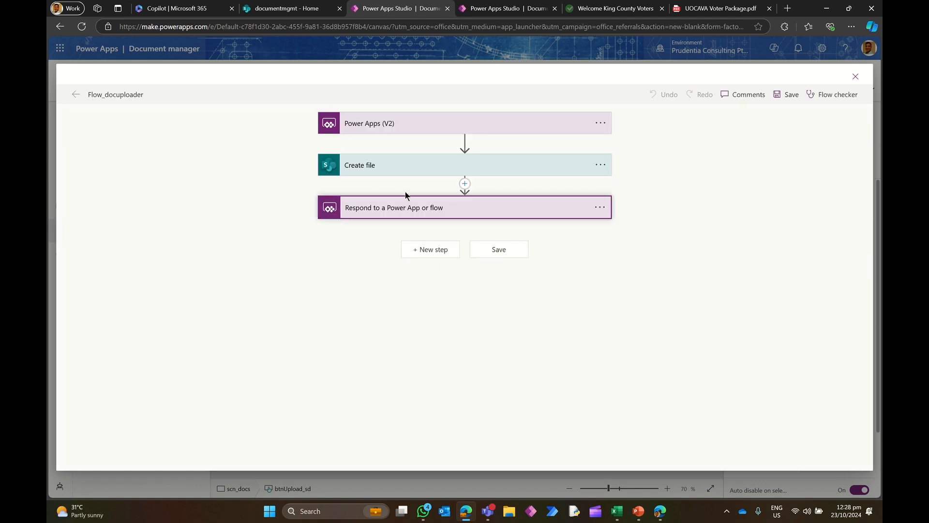
{"action": "left_click", "coordinate": [400, 167]}
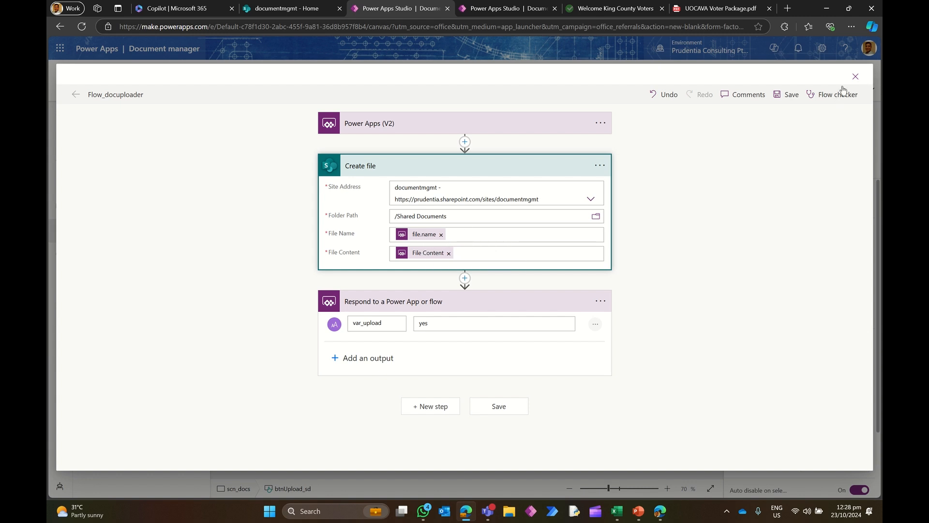
{"action": "left_click", "coordinate": [854, 77]}
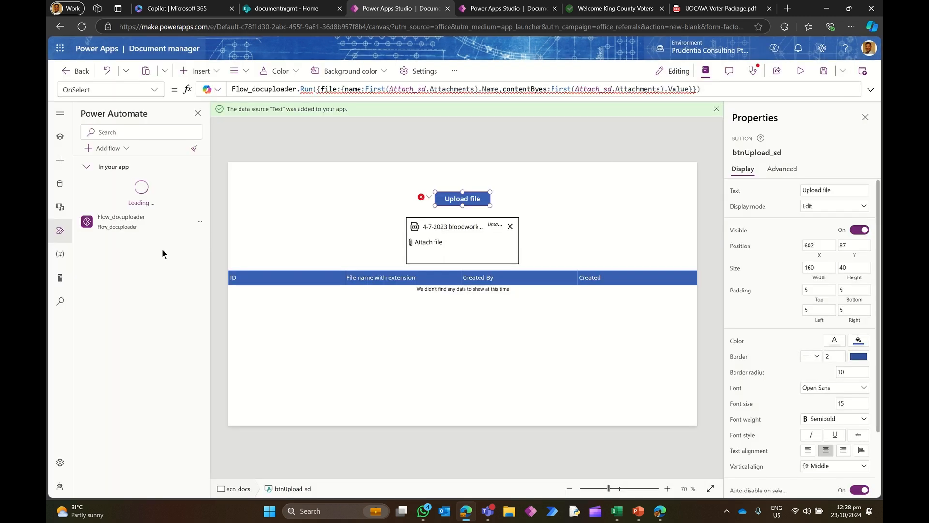
- Refresh the Flow_docuploader flow in the app
{"action": "mouse_move", "coordinate": [181, 227]}
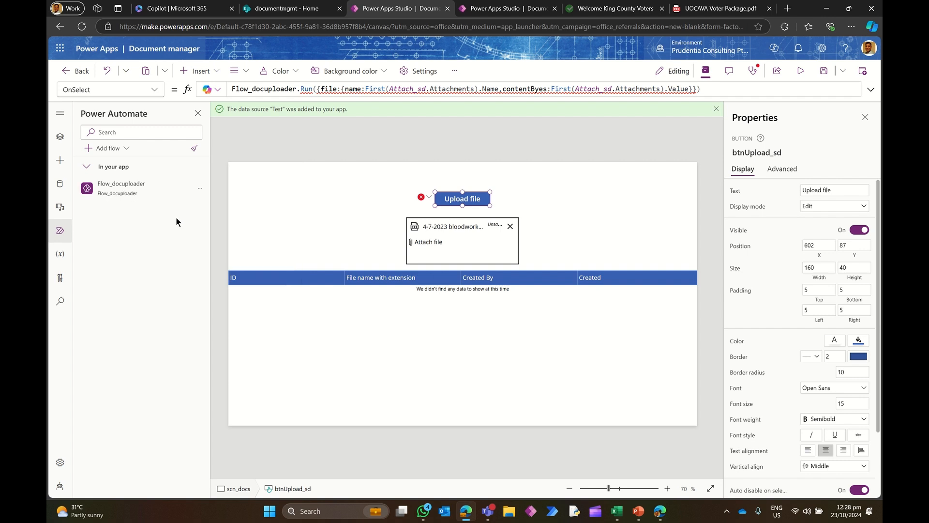
{"action": "left_click", "coordinate": [200, 188]}
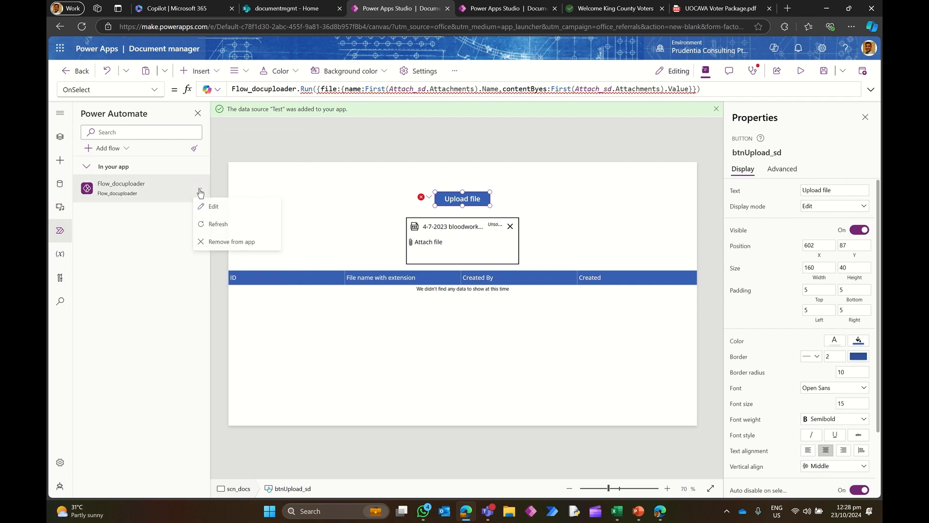
{"action": "left_click", "coordinate": [219, 224]}
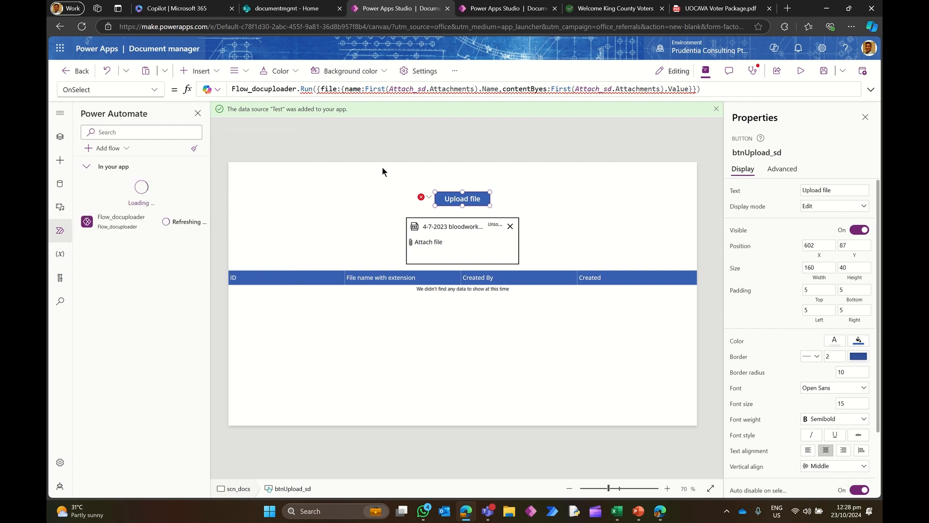
- Correct the field name contentByes to contentBytes in the Upload file button's OnSelect formula
{"action": "left_click", "coordinate": [540, 97]}
{"action": "type", "text": "t"}
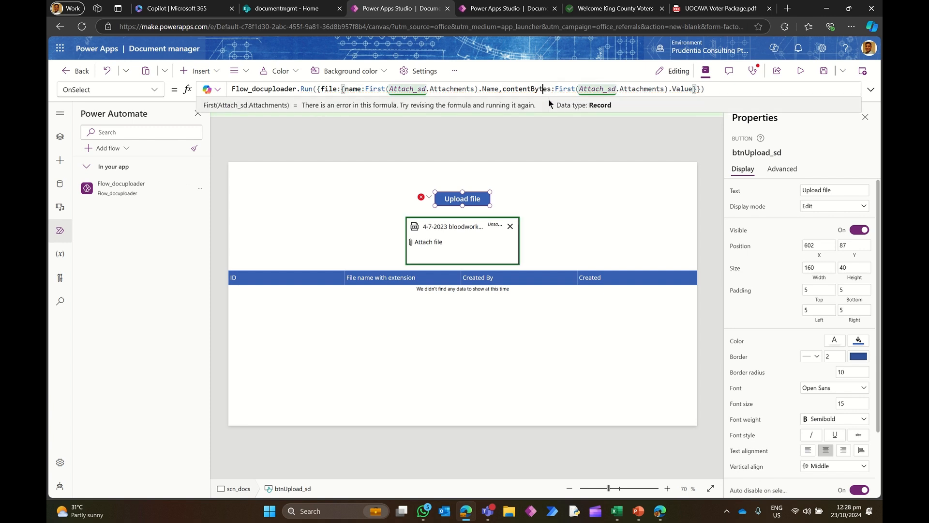
{"action": "left_click", "coordinate": [722, 88]}
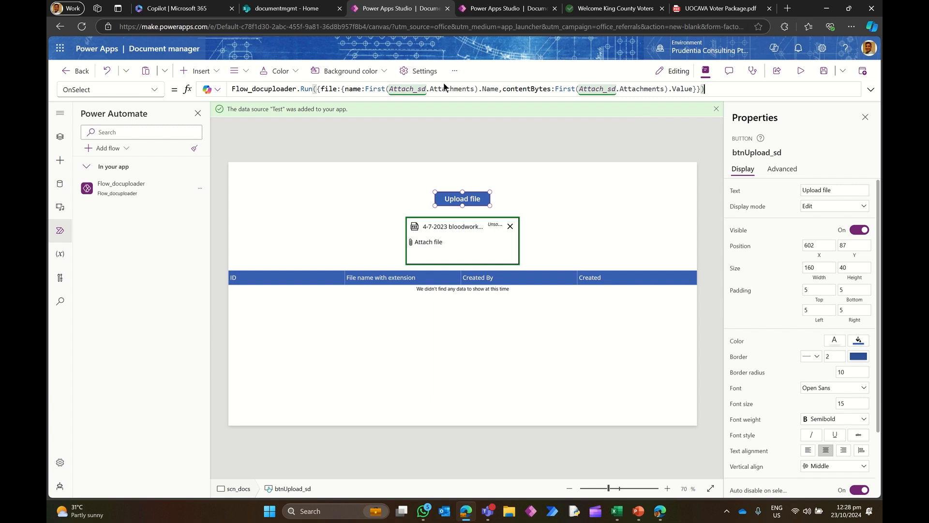
- Put Set(var_docupload, in front of the Flow_docuploader.Run call in the OnSelect formula
{"action": "double_click", "coordinate": [260, 90]}
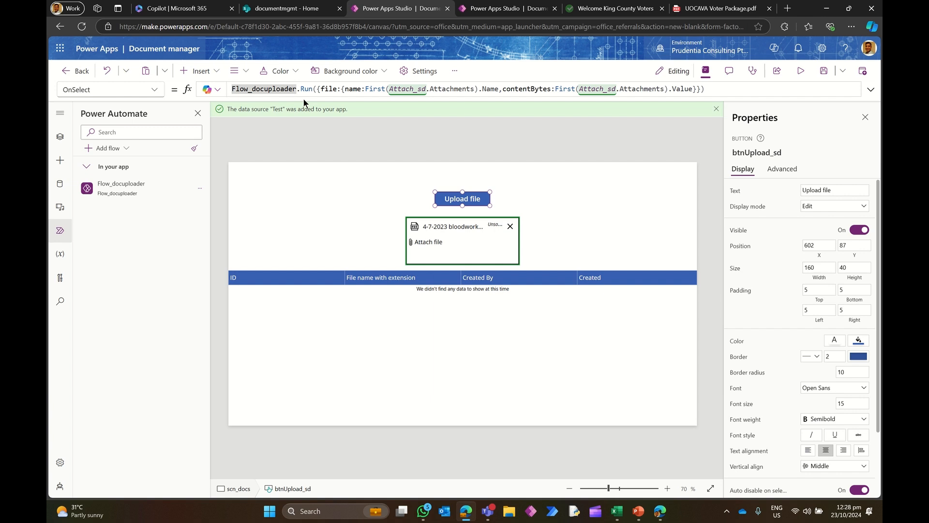
{"action": "type", "text": "Set("}
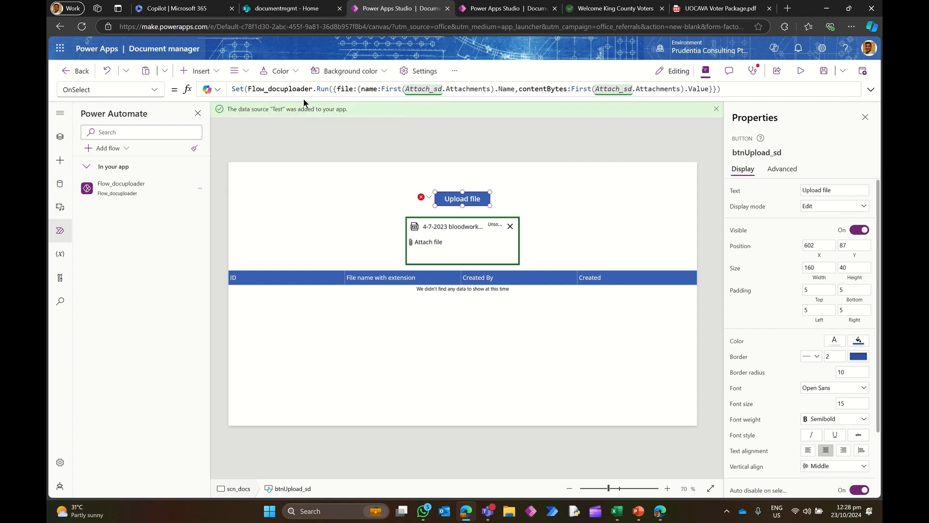
{"action": "type", "text": "var_"}
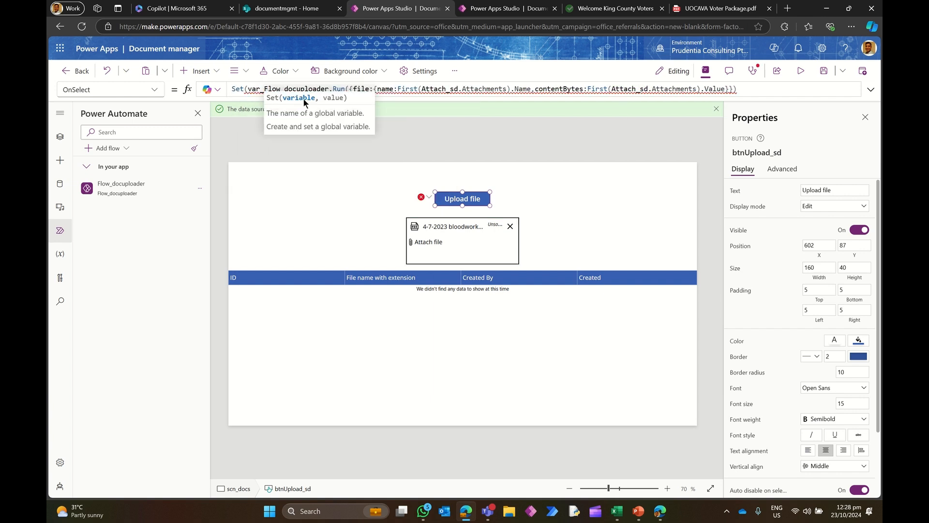
{"action": "type", "text": "dd"}
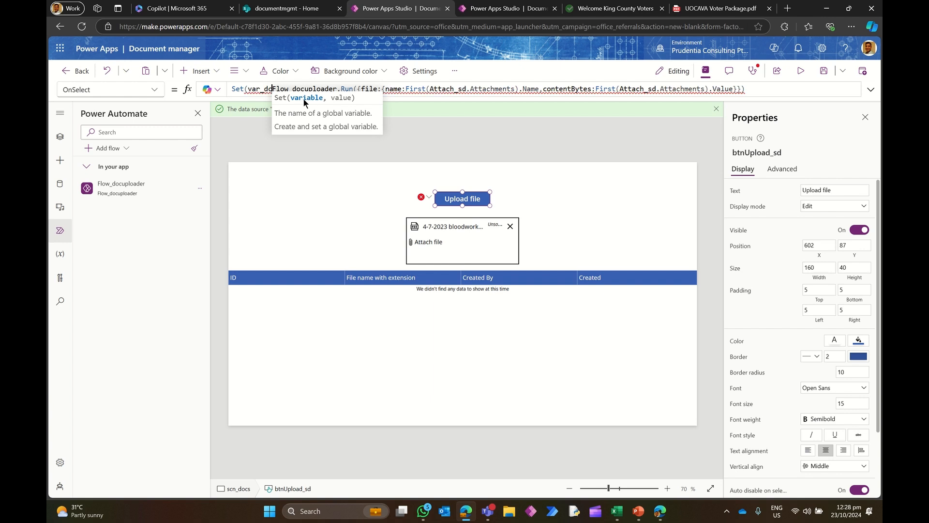
{"action": "type", "text": "cu;"}
{"action": "key", "text": "BackSpace"}
{"action": "key", "text": "BackSpace"}
{"action": "key", "text": "BackSpace"}
{"action": "key", "text": "BackSpace"}
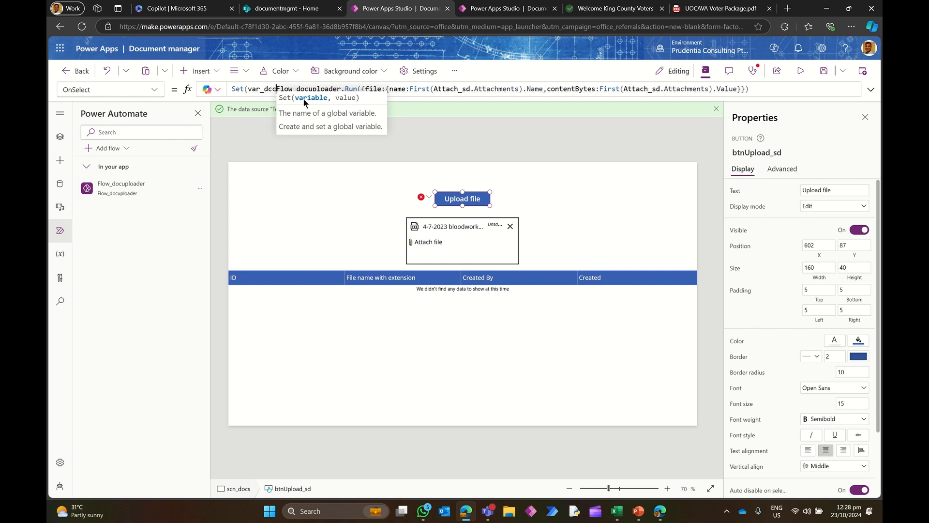
{"action": "type", "text": "ocupload"}
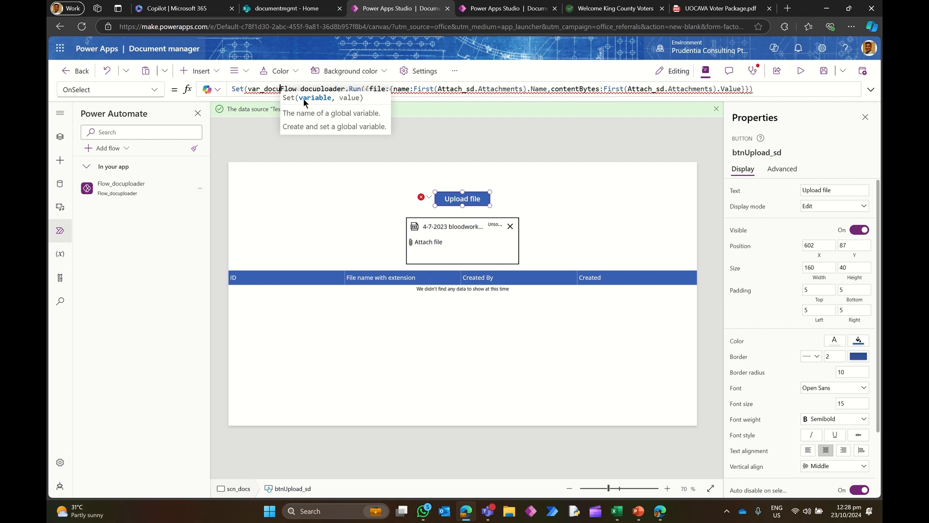
{"action": "type", "text": ","}
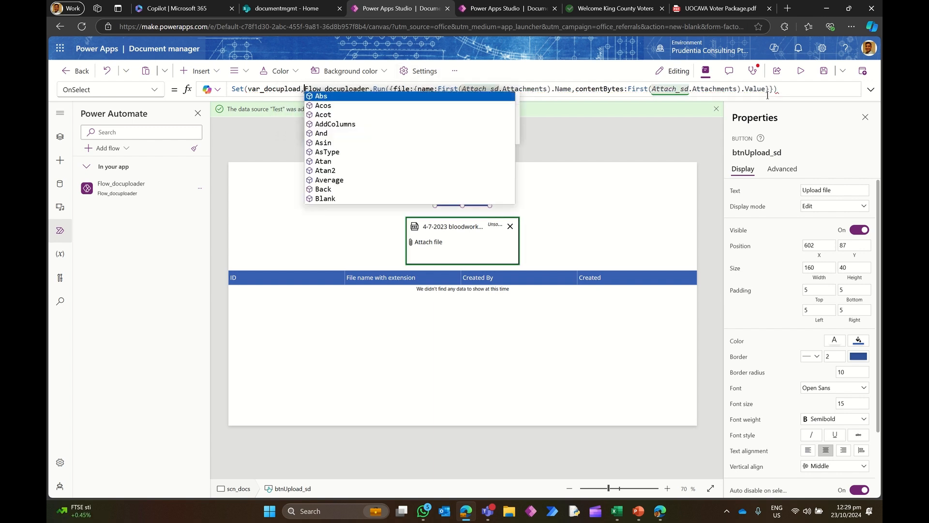
- Append the flow output .var_upload after the Run call and close the Set function with a parenthesis
{"action": "left_click", "coordinate": [784, 92]}
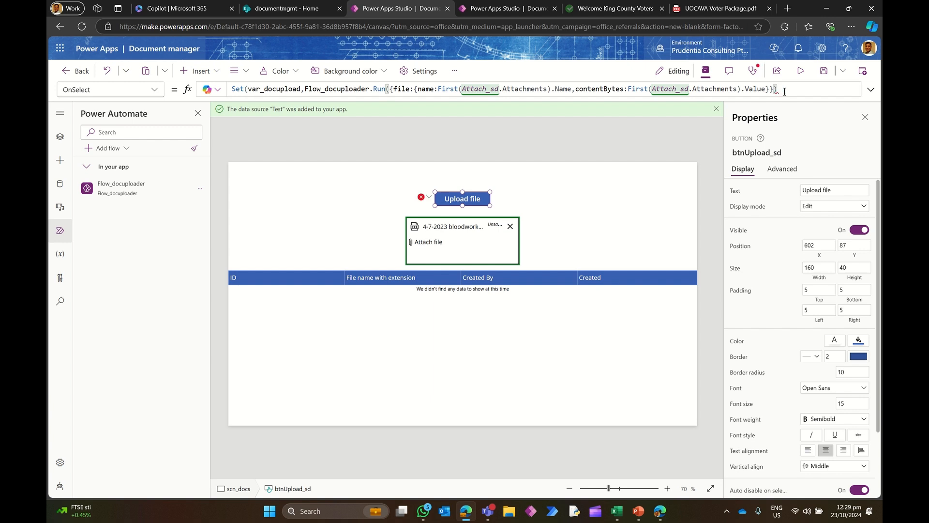
{"action": "type", "text": "."}
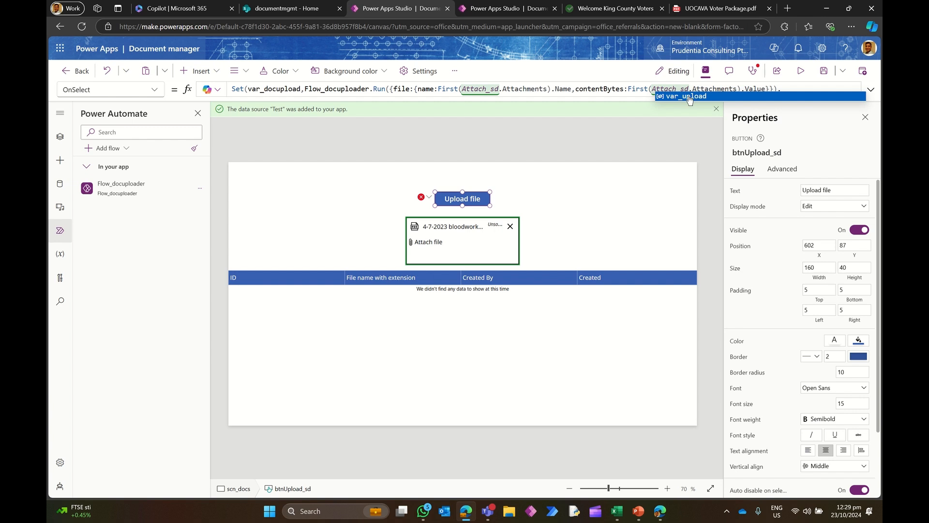
{"action": "left_click", "coordinate": [714, 95]}
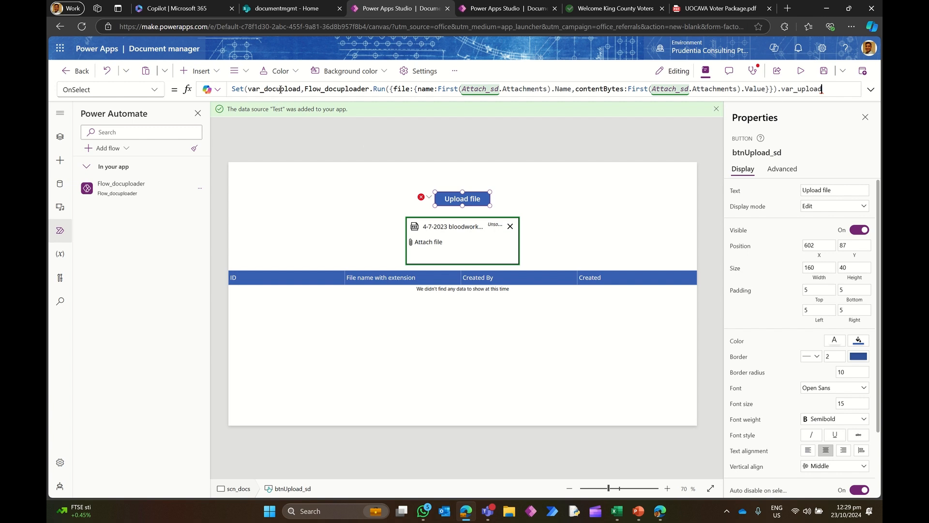
{"action": "left_click_drag", "start_coordinate": [248, 89], "coordinate": [299, 91]}
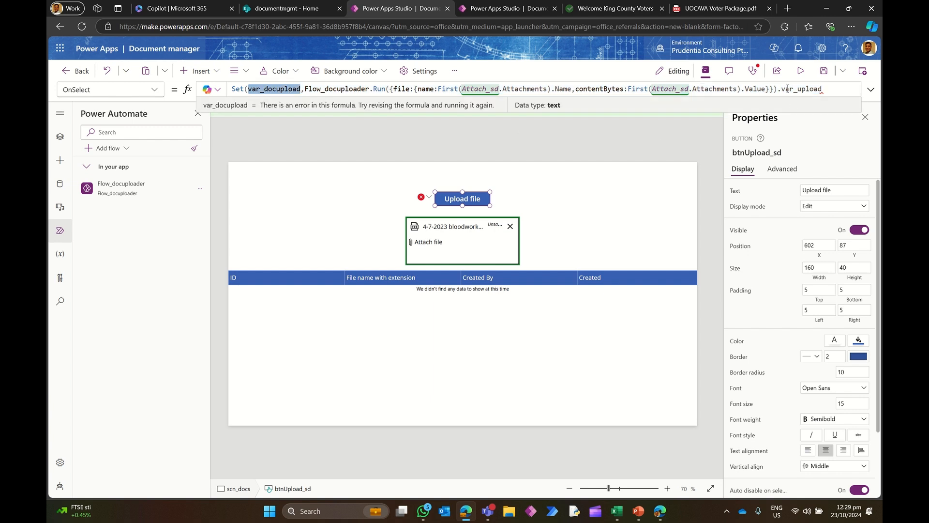
{"action": "left_click_drag", "start_coordinate": [781, 89], "coordinate": [825, 90]}
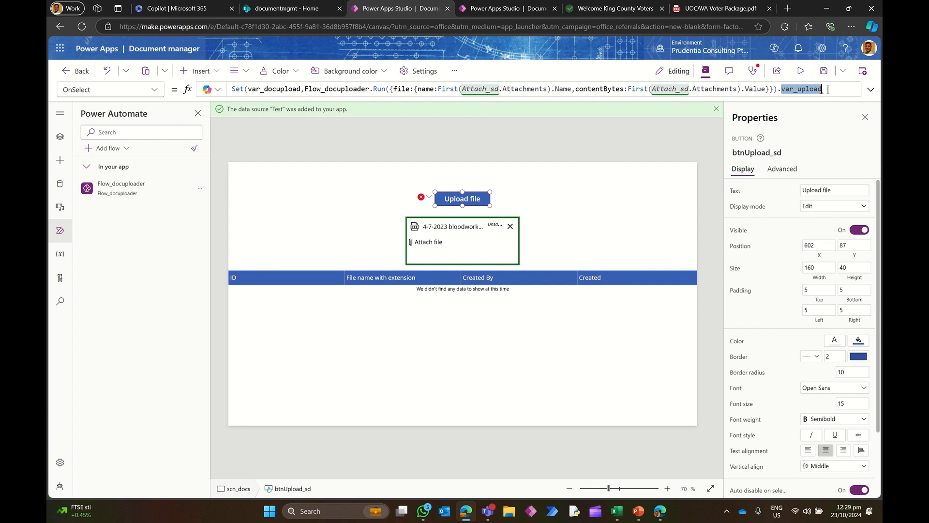
{"action": "left_click", "coordinate": [828, 89]}
{"action": "type", "text": ")"}
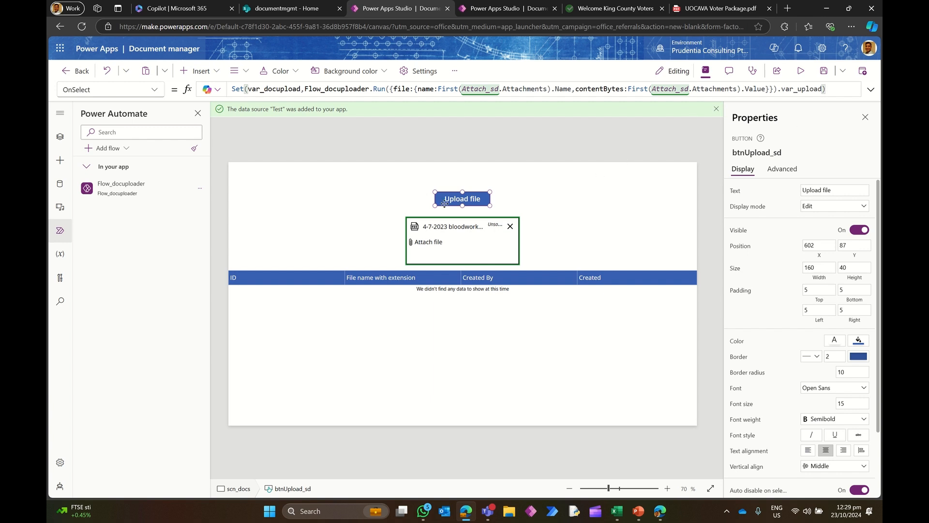
- Insert a Globe - Refresh icon beside the Upload file button and extend the button's upper edge to match the icon's height
{"action": "left_click", "coordinate": [360, 190]}
{"action": "left_click", "coordinate": [361, 190]}
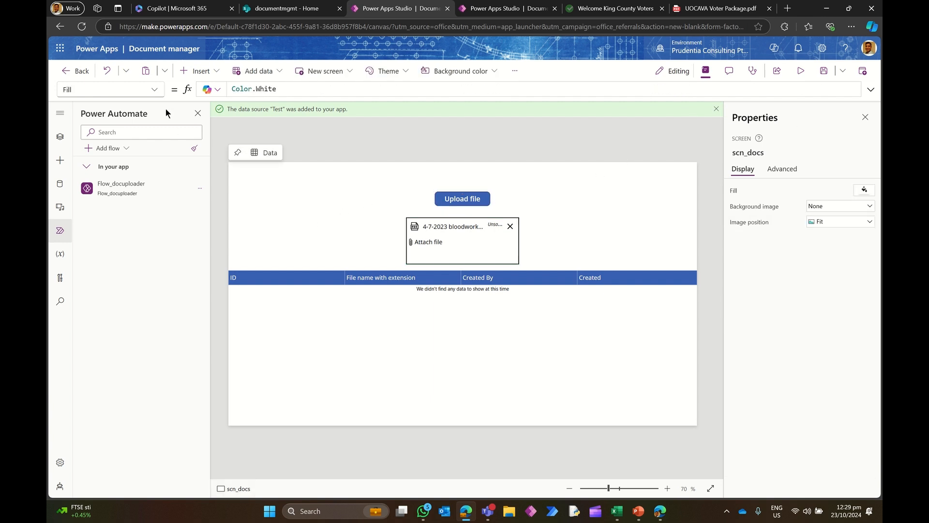
{"action": "left_click", "coordinate": [196, 73]}
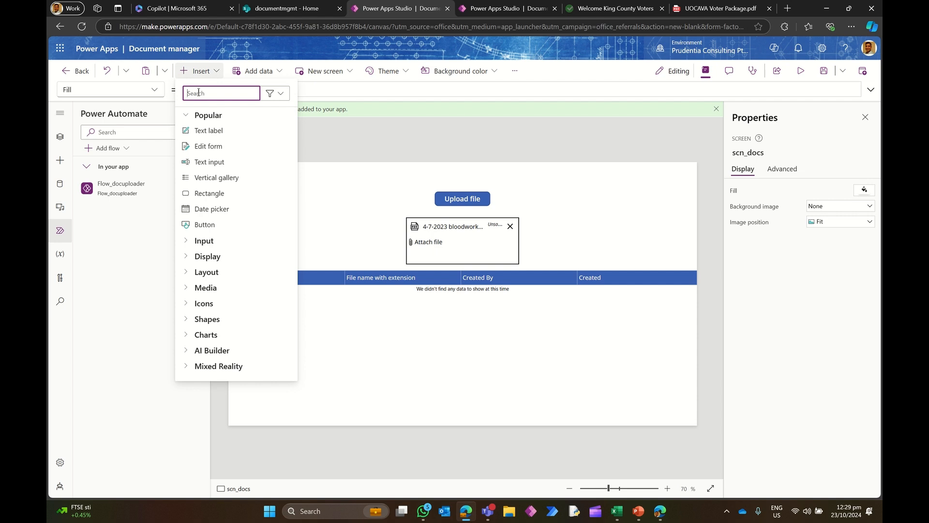
{"action": "type", "text": "refr"}
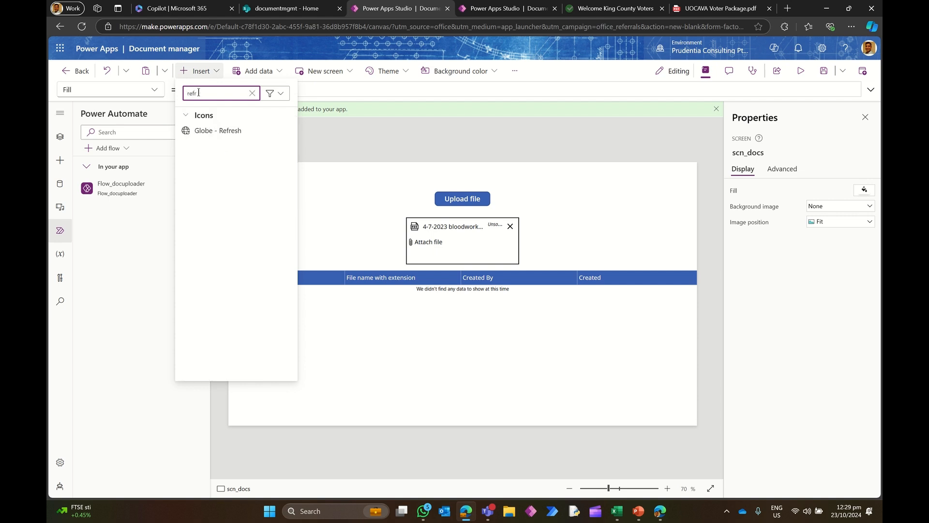
{"action": "left_click", "coordinate": [228, 132]}
{"action": "left_click_drag", "start_coordinate": [249, 185], "coordinate": [509, 193]}
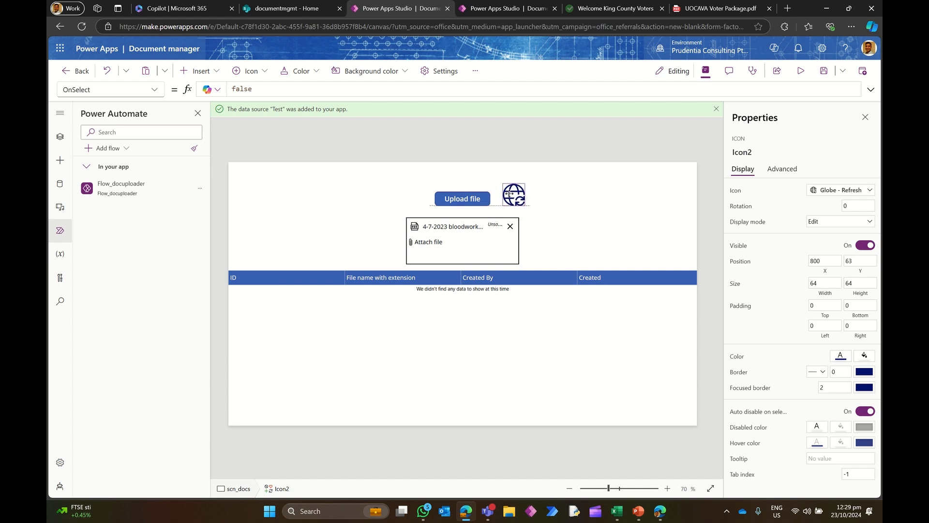
{"action": "left_click", "coordinate": [464, 194]}
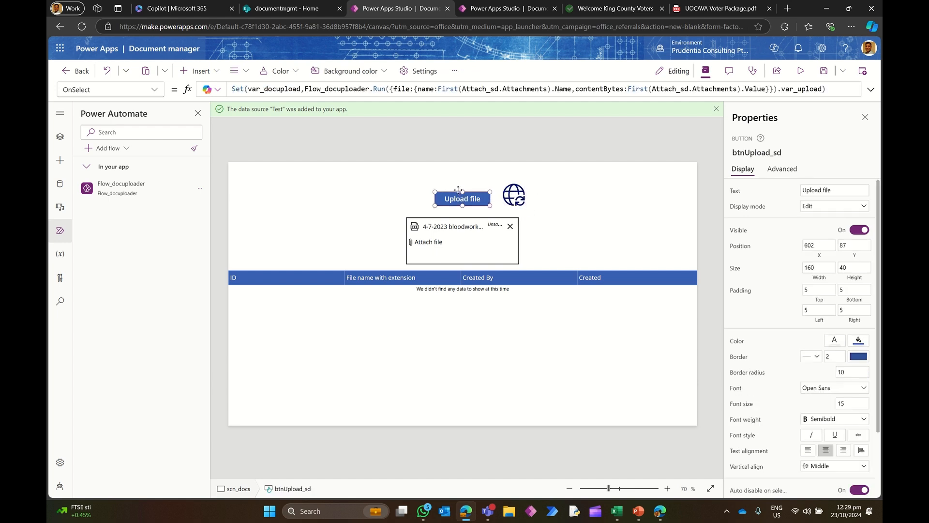
- Set the OnSelect formula of the globe refresh icon to Refresh(Documents)
{"action": "left_click", "coordinate": [517, 198]}
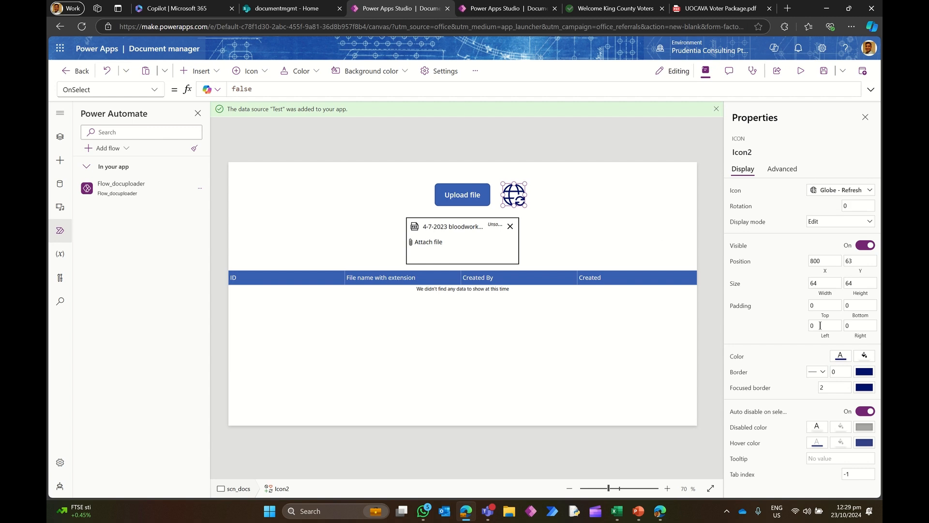
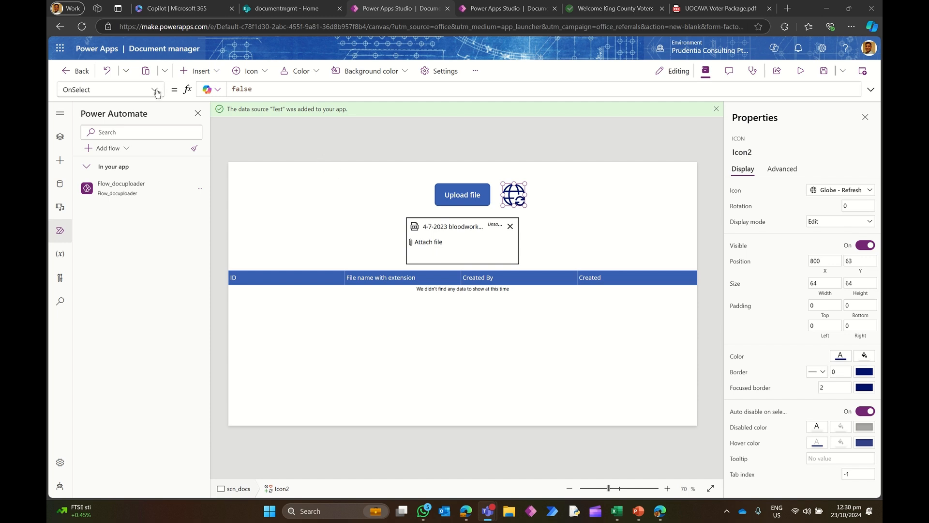
{"action": "double_click", "coordinate": [256, 88]}
{"action": "type", "text": "Refresh"}
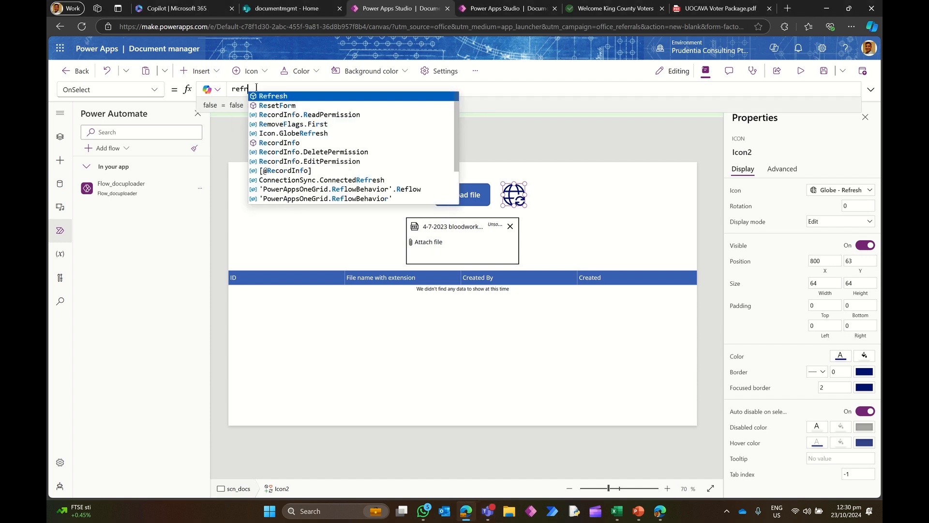
{"action": "type", "text": "(Documents)"}
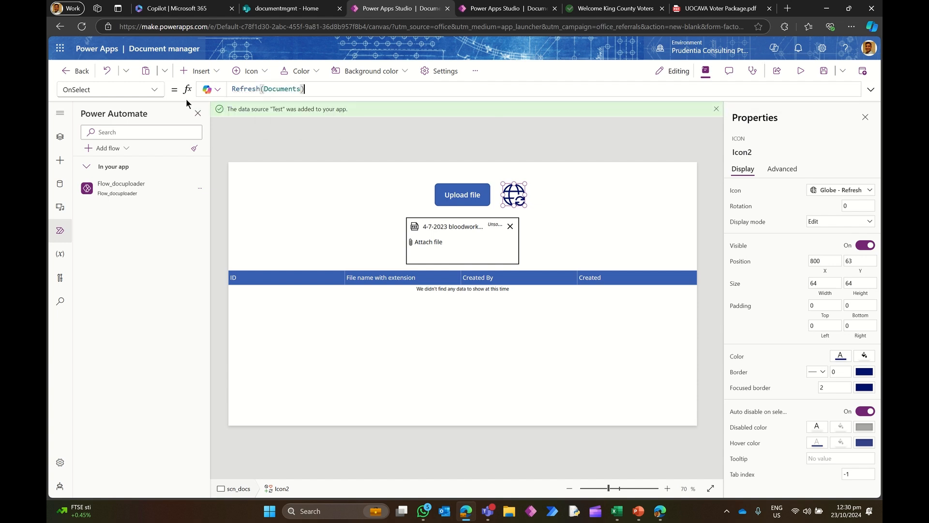
- Put If(var_docupload="yes", in front of DisplayMode.Edit in the refresh icon's DisplayMode formula
{"action": "left_click", "coordinate": [154, 94]}
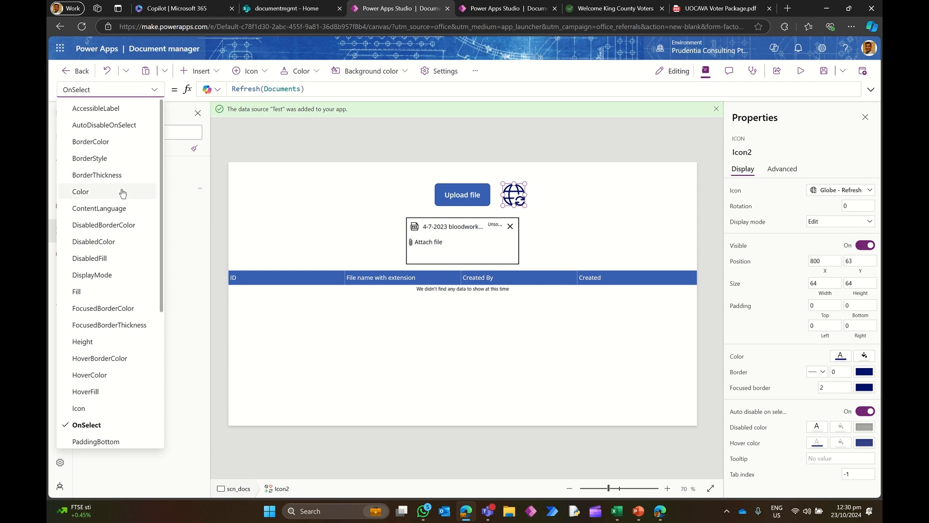
{"action": "left_click", "coordinate": [92, 274]}
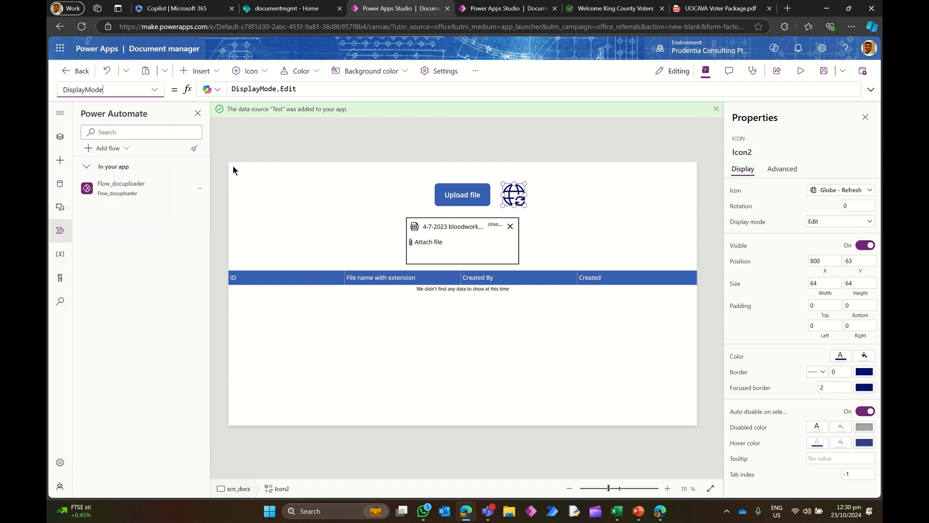
{"action": "double_click", "coordinate": [236, 90]}
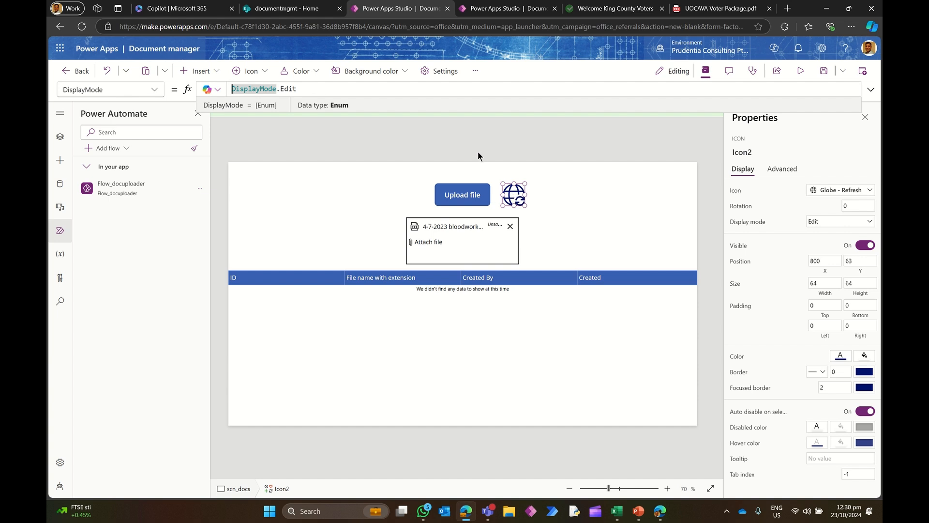
{"action": "type", "text": "If( "}
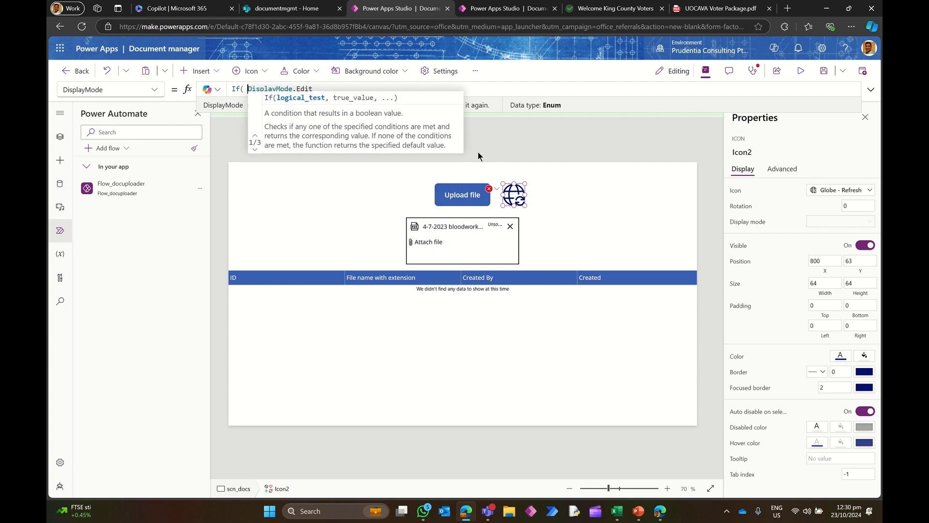
{"action": "type", "text": "var"}
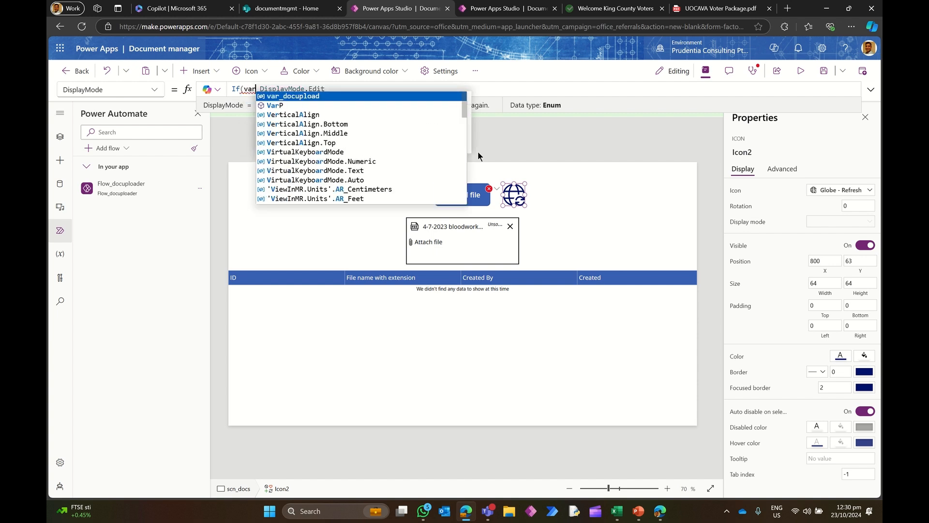
{"action": "key", "text": "Tab"}
{"action": "type", "text": "=\""}
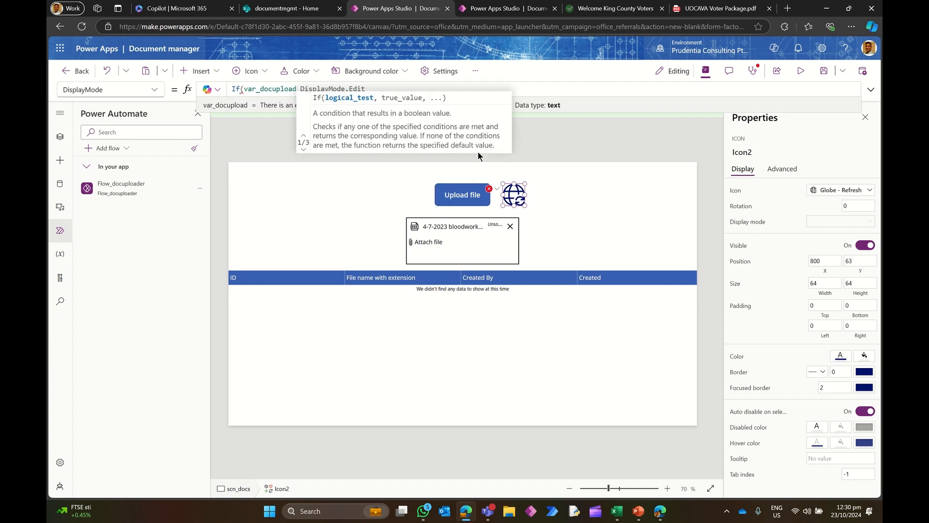
{"action": "type", "text": "yes"}
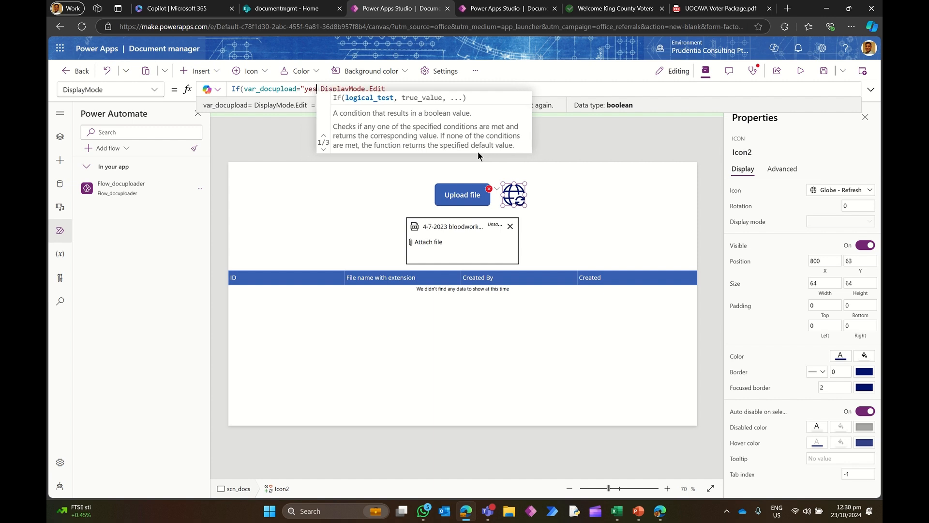
{"action": "type", "text": "\","}
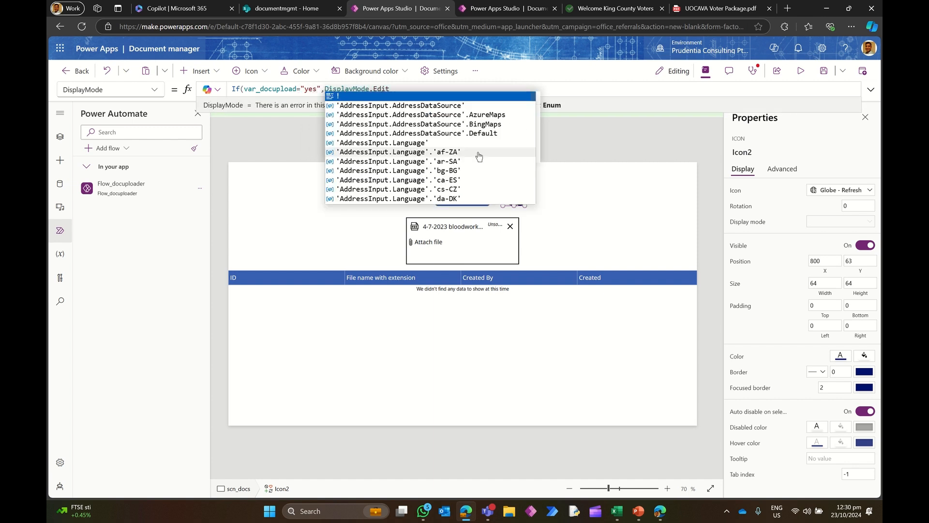
- Complete the icon's DisplayMode formula with DisplayMode.Disabled as the else value and close the If function
{"action": "left_click", "coordinate": [402, 88]}
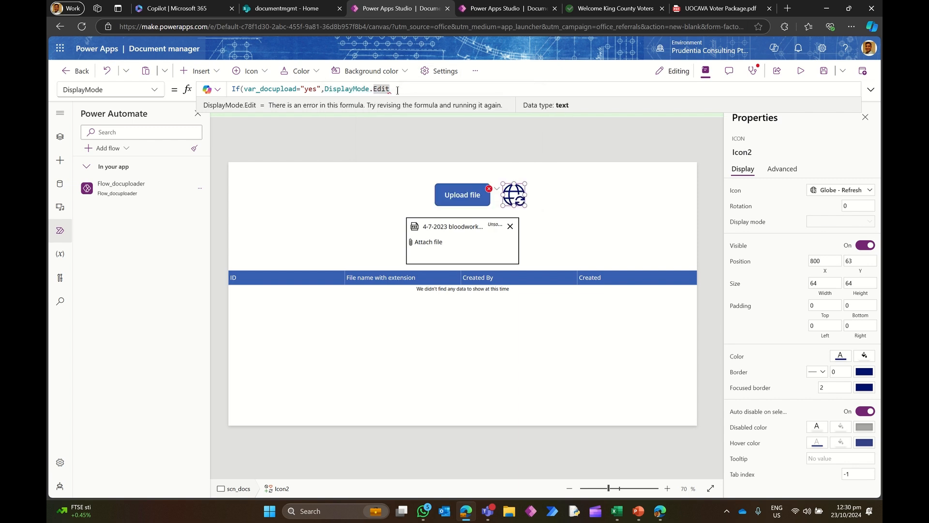
{"action": "type", "text": ","}
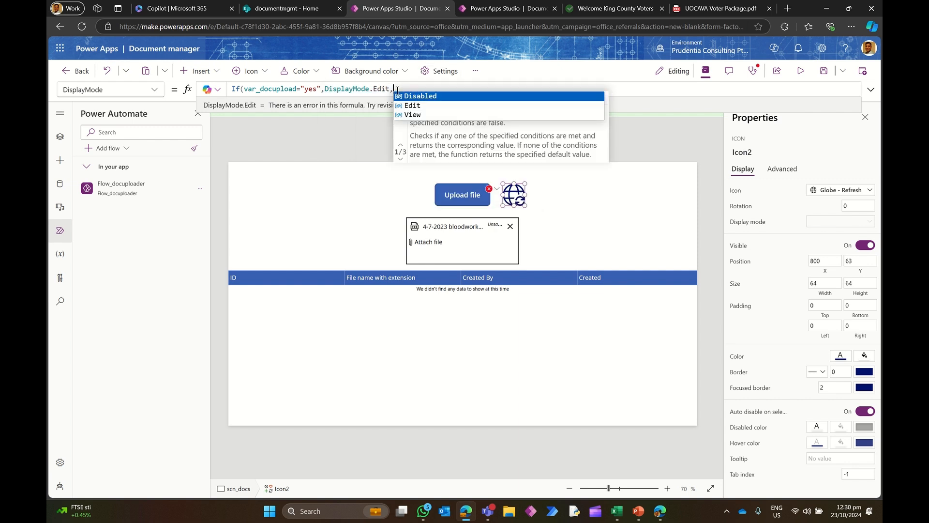
{"action": "type", "text": "dis"}
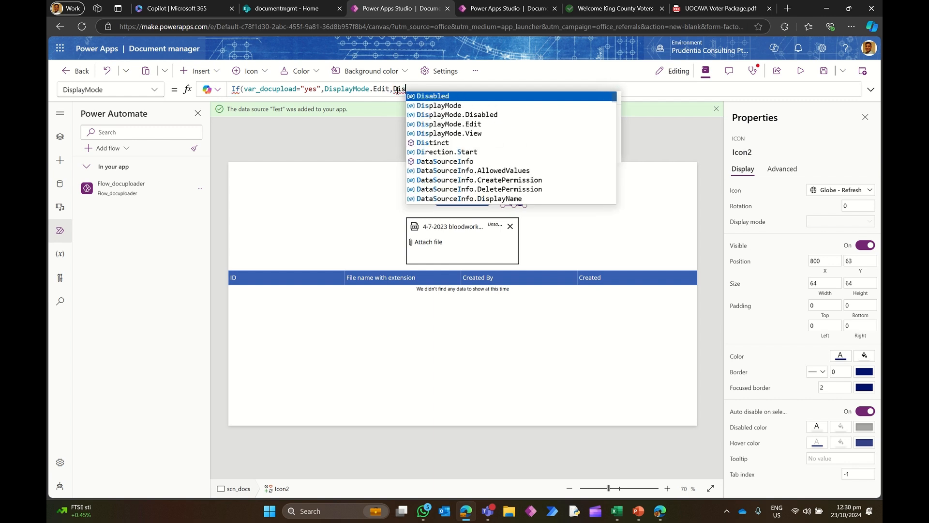
{"action": "key", "text": "Down"}
{"action": "key", "text": "Down"}
{"action": "key", "text": "Return"}
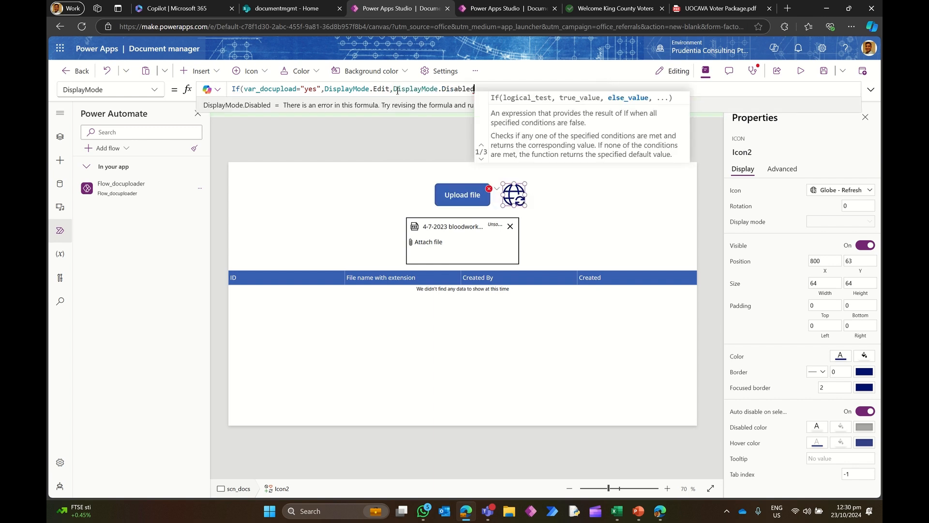
{"action": "type", "text": ")"}
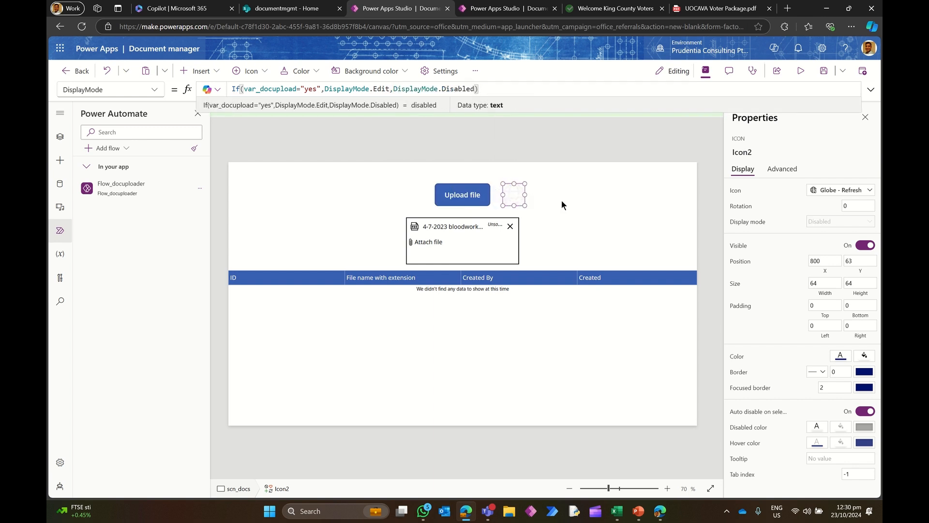
{"action": "left_click", "coordinate": [571, 196]}
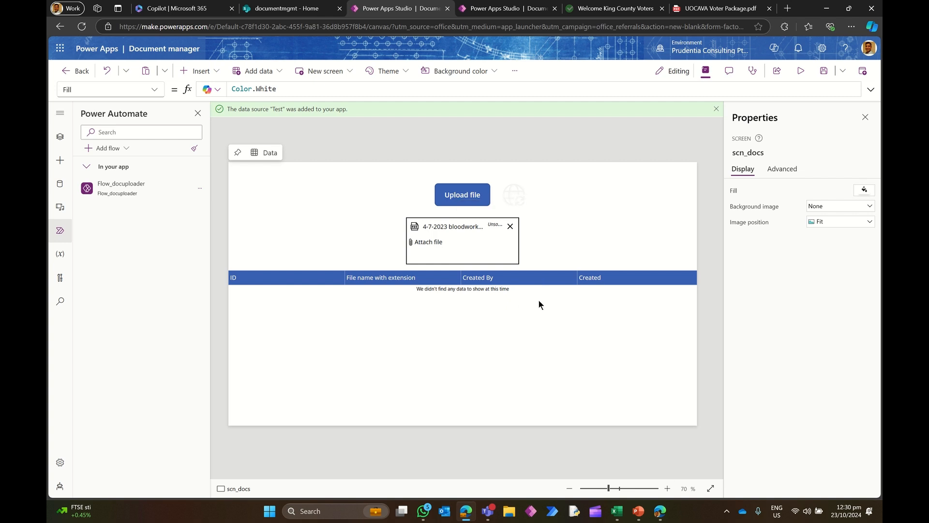
- Preview the app, remove the current attachment and attach 4-7-2023 bloodwork.pdf from the Sanjiv bloodwork folder
{"action": "left_click", "coordinate": [801, 71]}
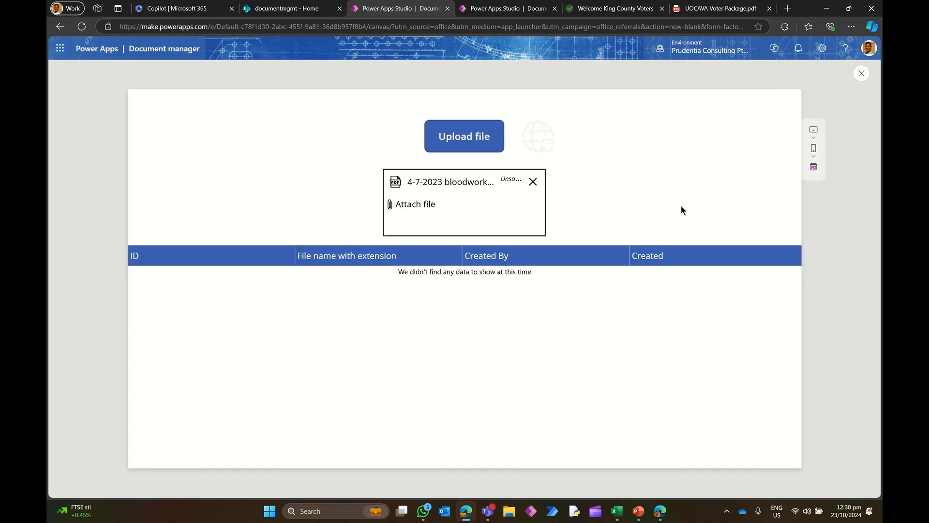
{"action": "left_click", "coordinate": [532, 182]}
{"action": "left_click", "coordinate": [423, 204]}
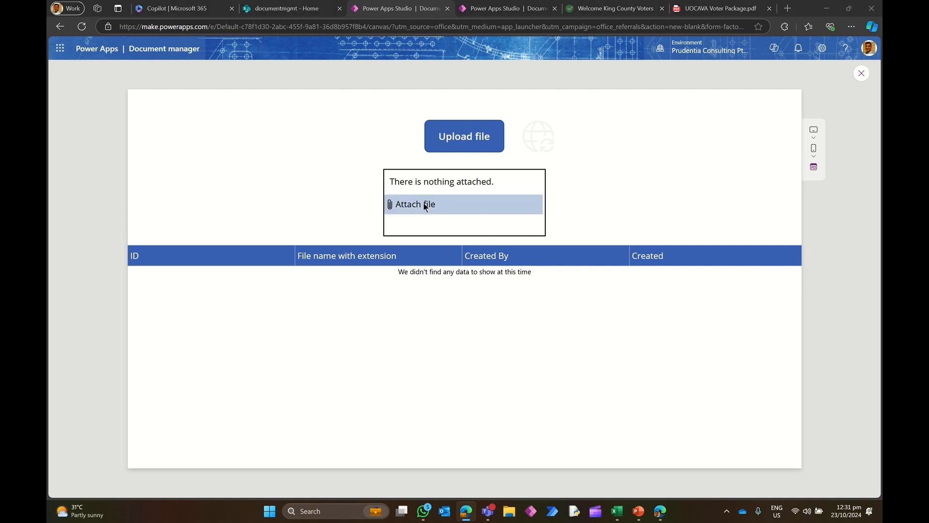
{"action": "left_click", "coordinate": [310, 127]}
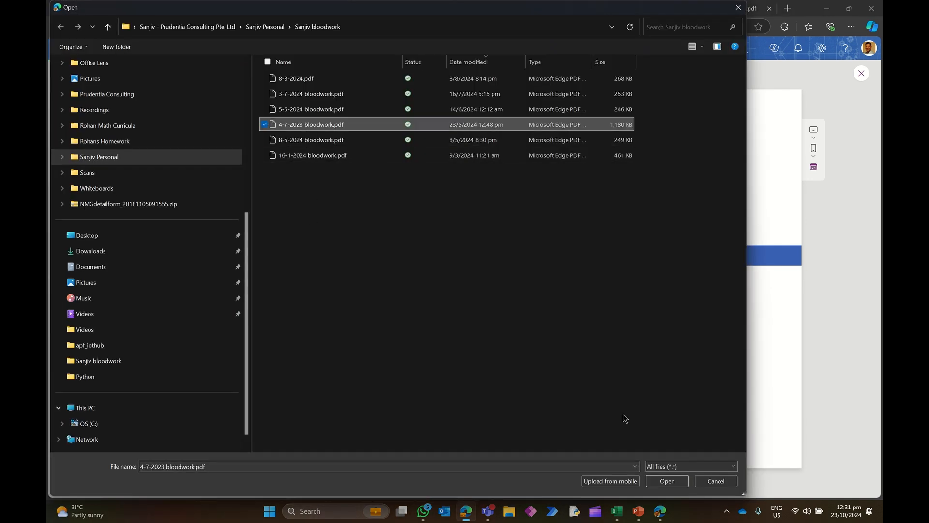
{"action": "left_click", "coordinate": [666, 481]}
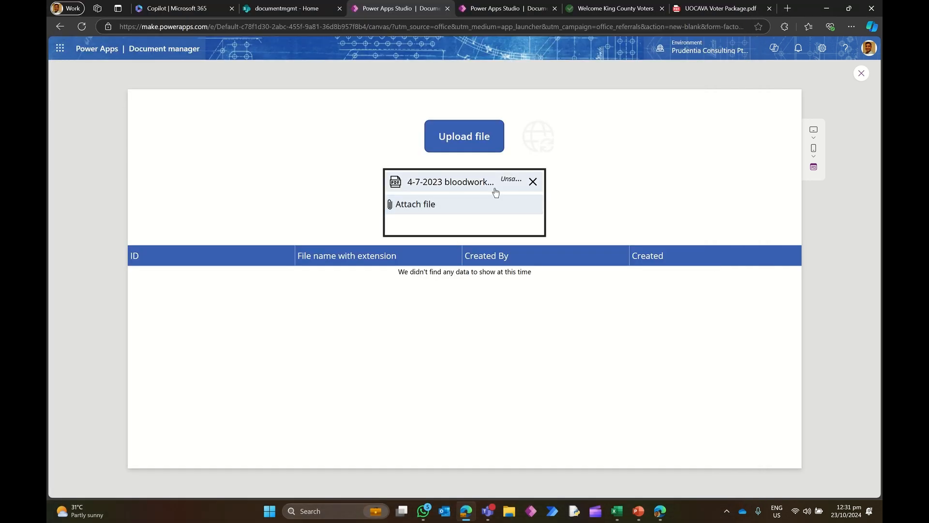
- Upload the attached file and refresh the document table with the globe icon
{"action": "left_click", "coordinate": [466, 145]}
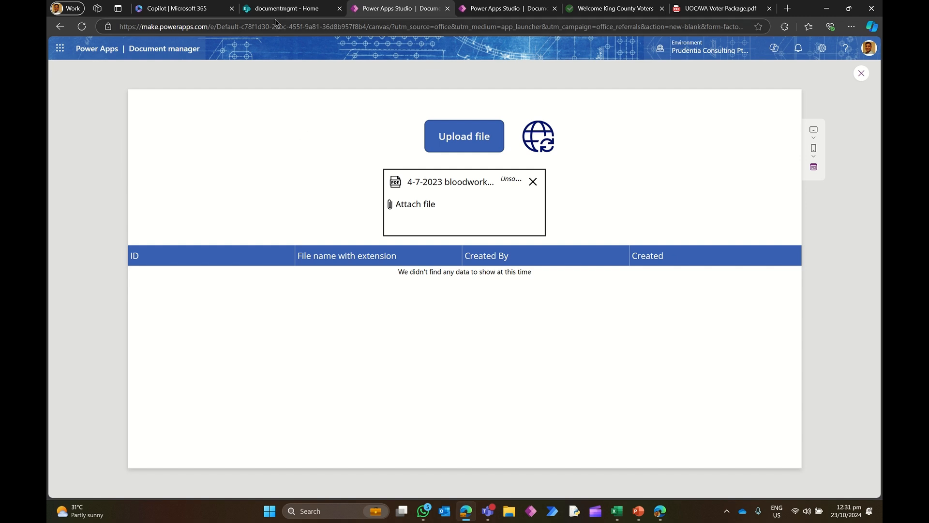
{"action": "mouse_move", "coordinate": [276, 14]}
{"action": "left_click", "coordinate": [541, 141]}
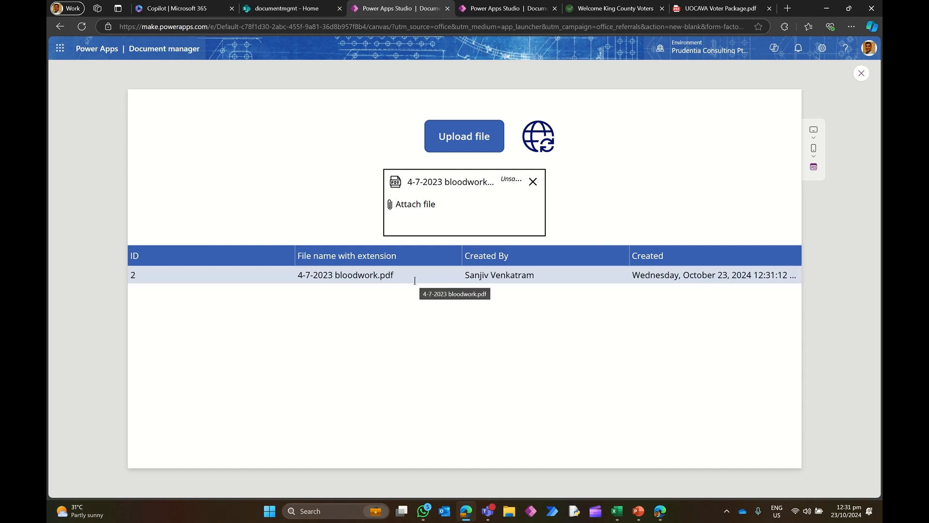
- Check the Documents library of the documentmgmt SharePoint site for the uploaded file, then return to Power Apps and exit the preview
{"action": "left_click", "coordinate": [270, 11]}
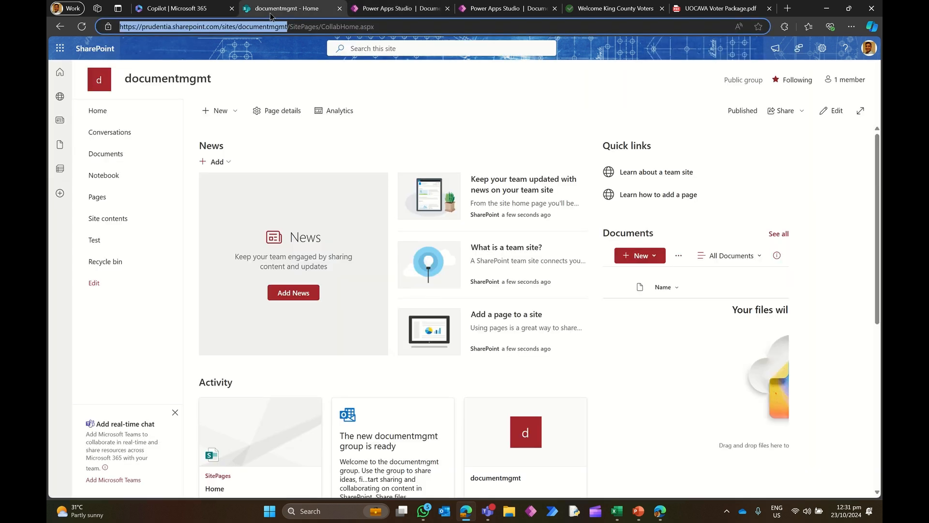
{"action": "left_click", "coordinate": [123, 157]}
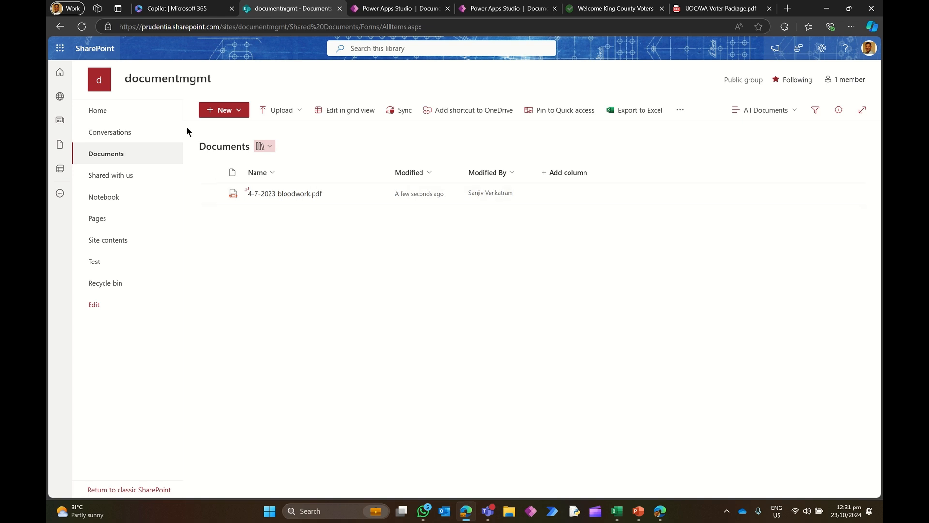
{"action": "left_click", "coordinate": [392, 9]}
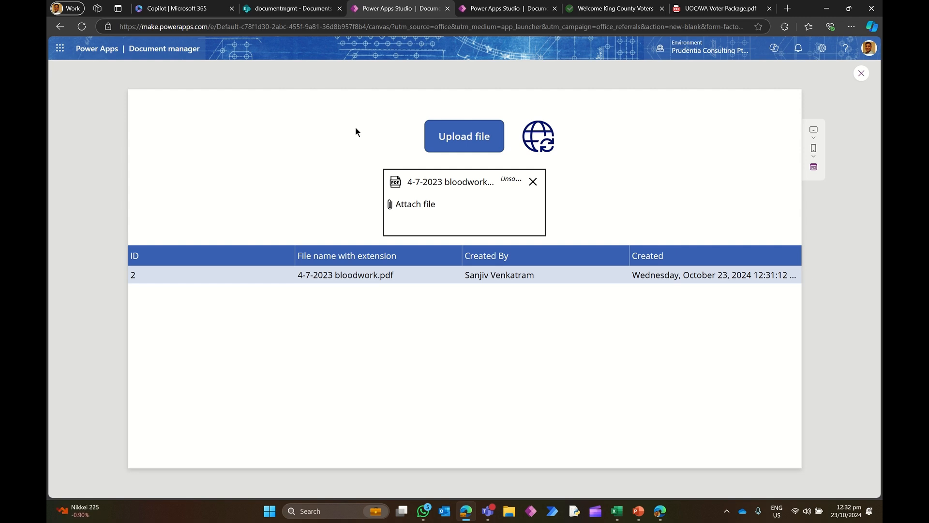
{"action": "left_click", "coordinate": [859, 75]}
{"action": "left_click", "coordinate": [559, 315]}
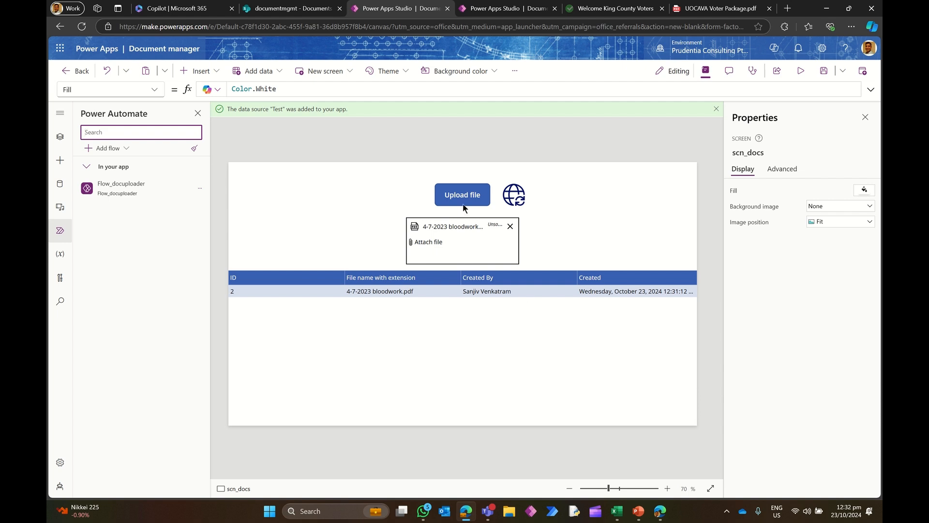
- Insert a button beside the Upload file button at X 359, Y 63, and stretch it to a height of 64
{"action": "left_click", "coordinate": [60, 137]}
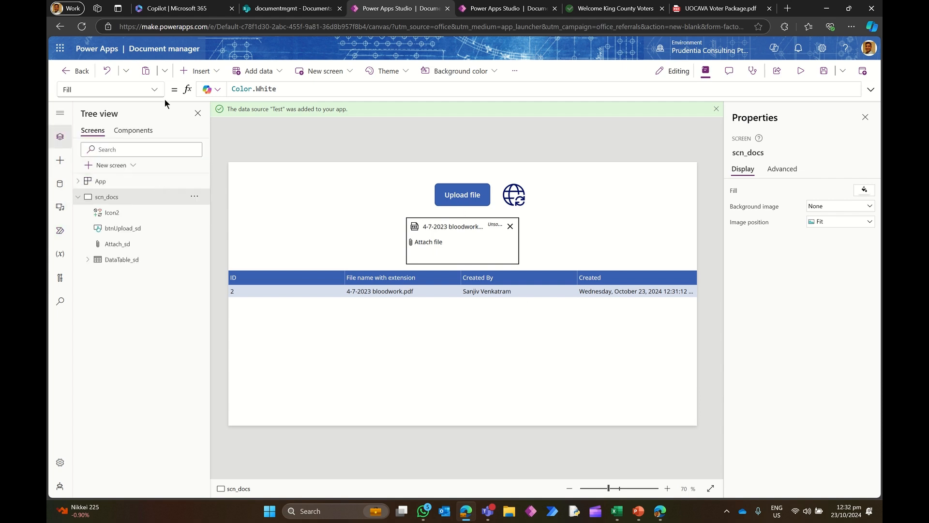
{"action": "left_click", "coordinate": [208, 72]}
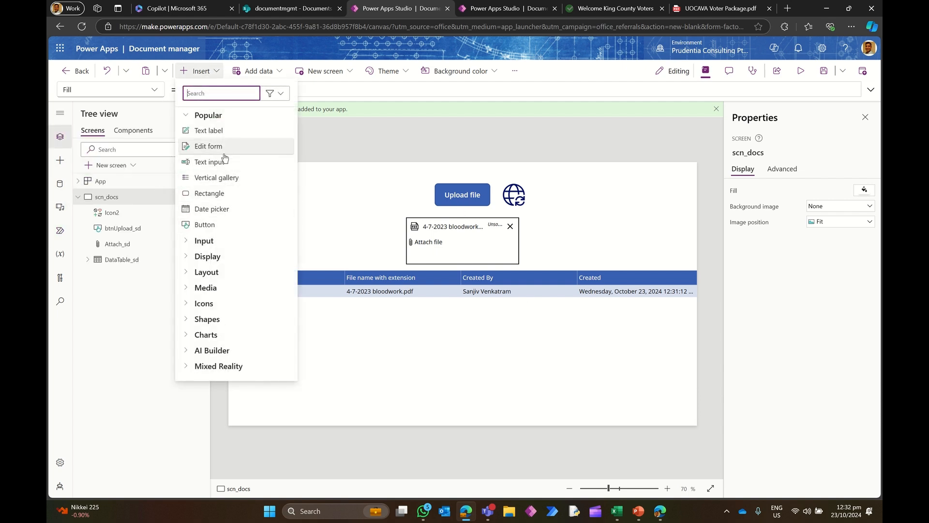
{"action": "left_click", "coordinate": [225, 223]}
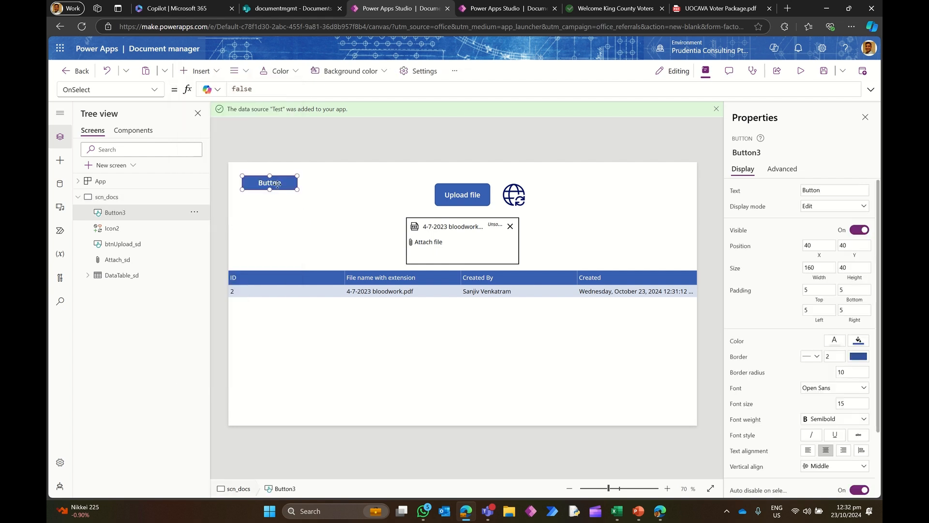
{"action": "left_click_drag", "start_coordinate": [319, 184], "coordinate": [377, 190]}
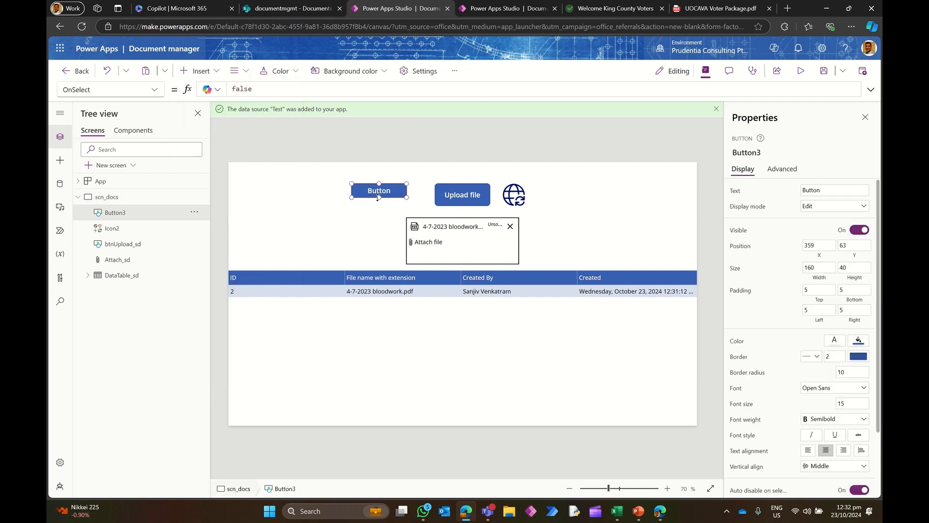
{"action": "left_click_drag", "start_coordinate": [378, 198], "coordinate": [379, 206]}
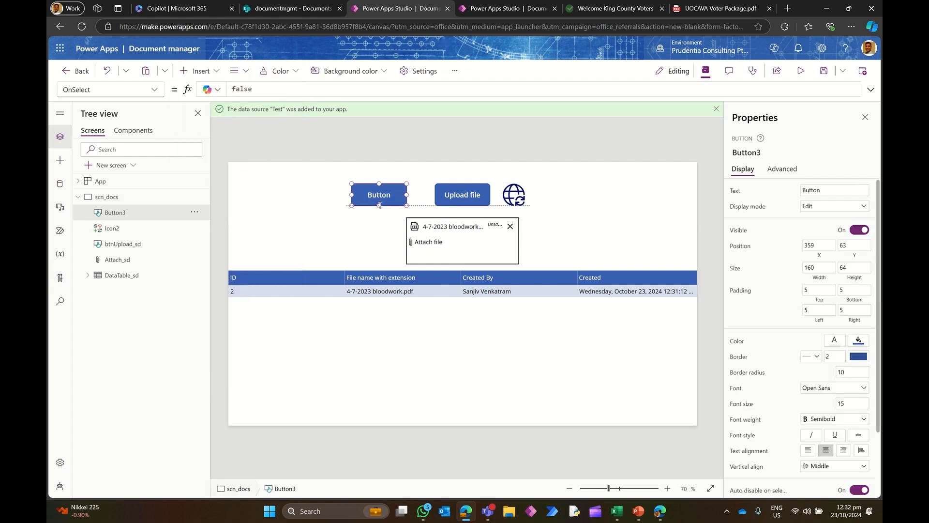
- Set the new button's text to View file
{"action": "left_click", "coordinate": [825, 190]}
{"action": "type", "text": "View fi"}
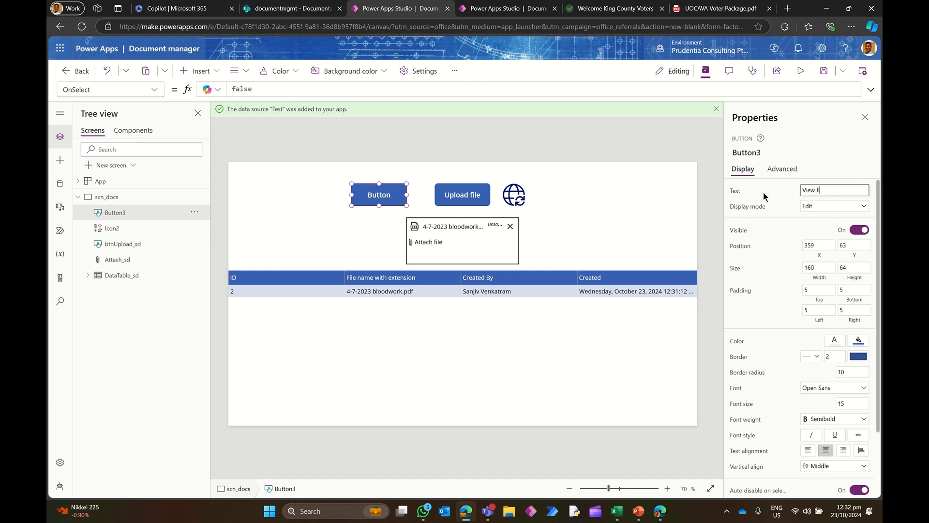
{"action": "type", "text": "le"}
- Rename the View file button control to btnView_sd
{"action": "double_click", "coordinate": [132, 213]}
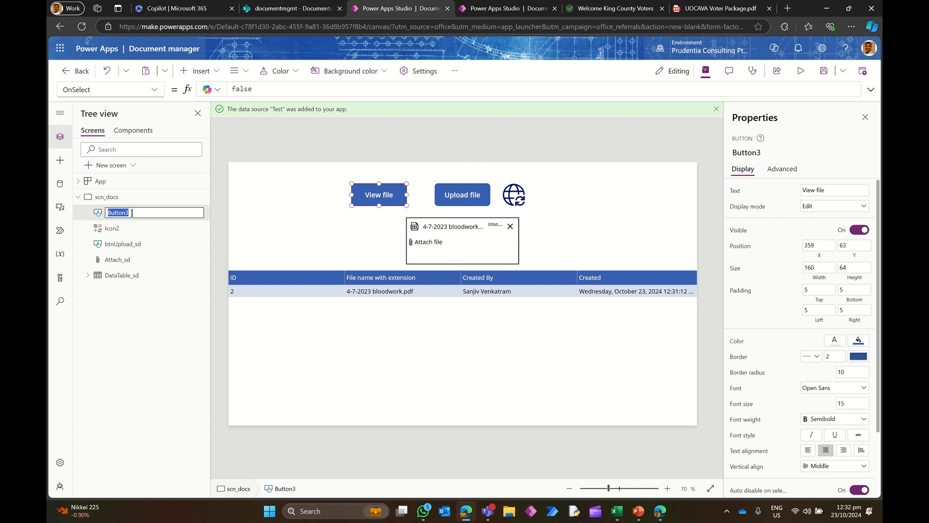
{"action": "type", "text": "btn"}
{"action": "type", "text": "View_ad"}
{"action": "key", "text": "Return"}
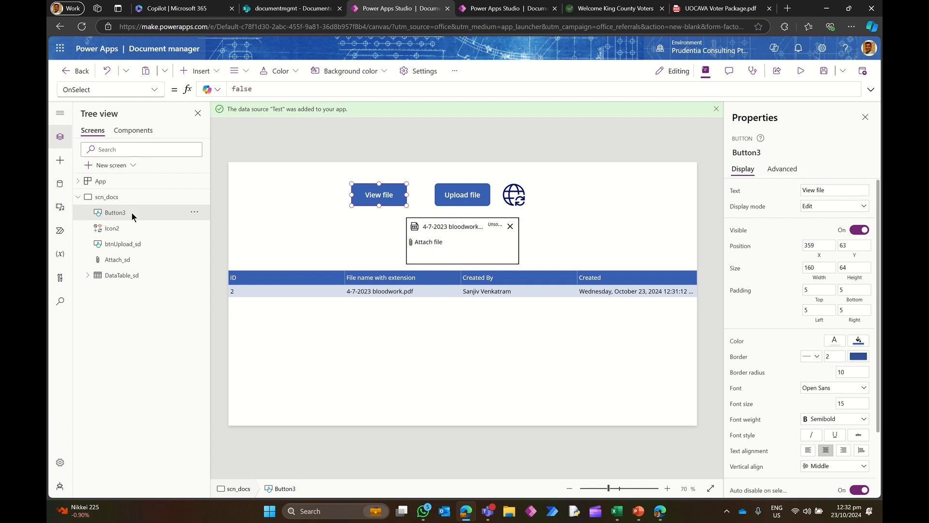
{"action": "double_click", "coordinate": [143, 212]}
{"action": "left_click", "coordinate": [143, 211]}
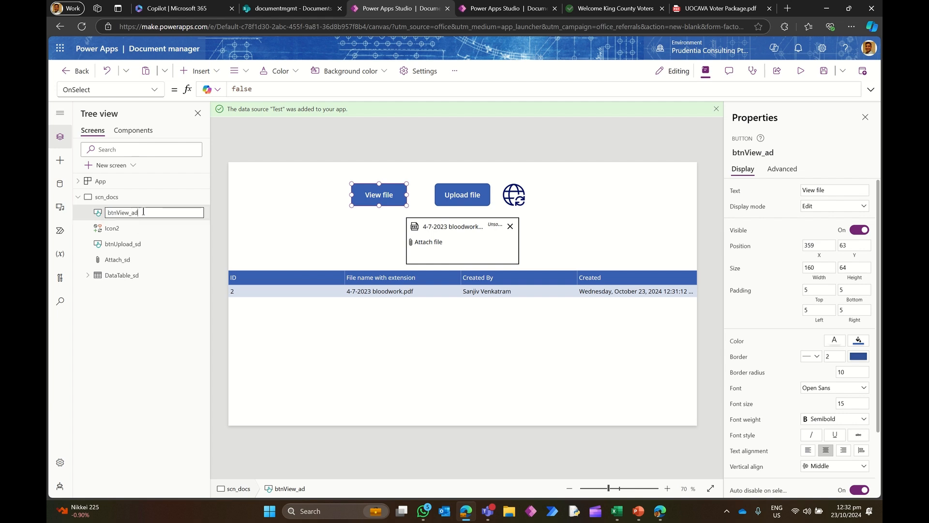
{"action": "type", "text": "sd"}
{"action": "key", "text": "Return"}
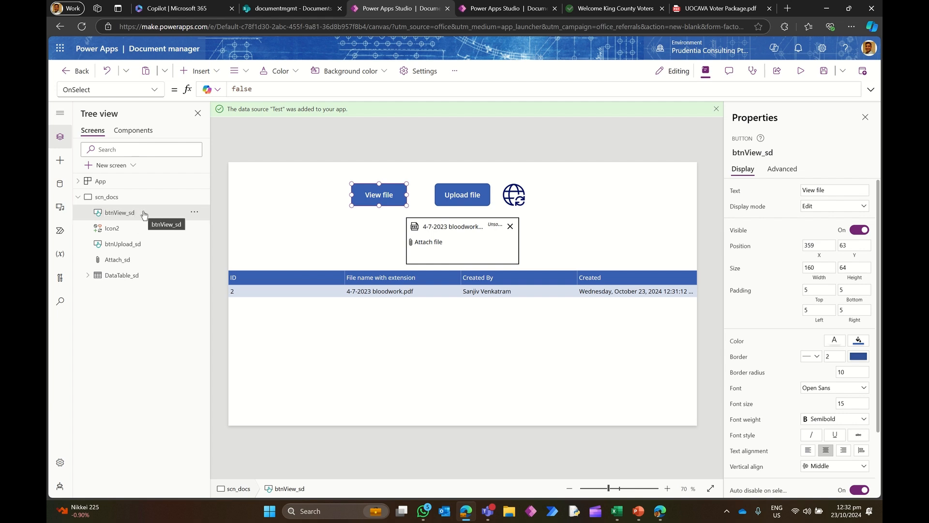
{"action": "left_click", "coordinate": [290, 205]}
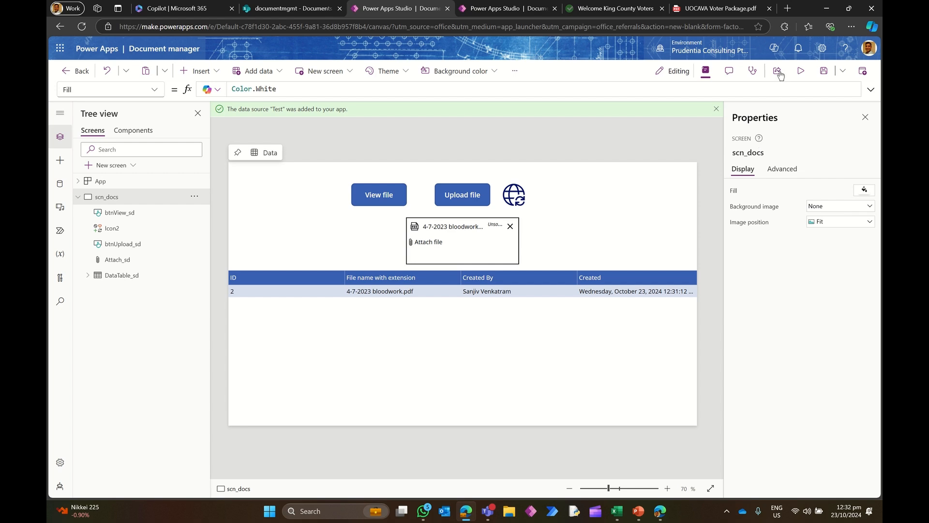
- Examine the OnSelect formula of the View item button in the Document library app, then return to the Document manager app
{"action": "left_click_drag", "start_coordinate": [808, 14], "coordinate": [810, 56]}
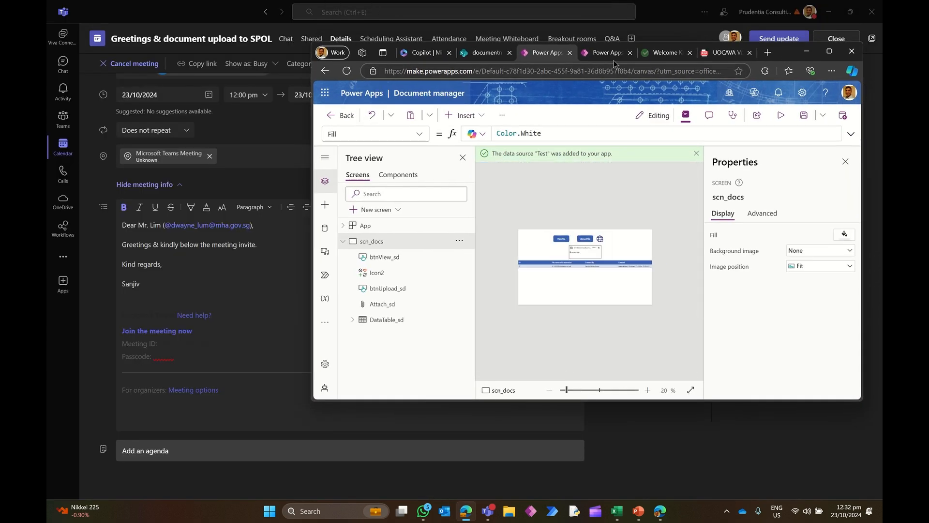
{"action": "left_click", "coordinate": [607, 53]}
{"action": "left_click", "coordinate": [829, 51]}
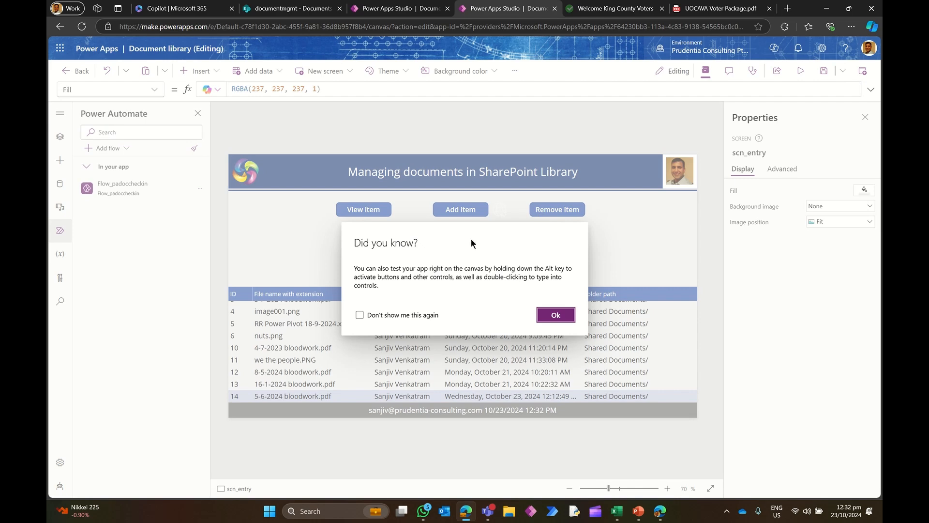
{"action": "left_click", "coordinate": [556, 314]}
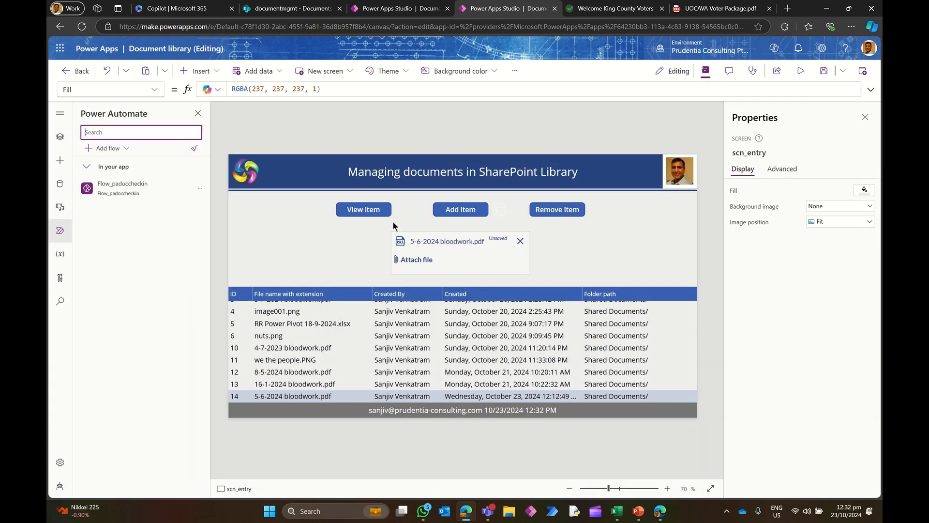
{"action": "left_click", "coordinate": [367, 209]}
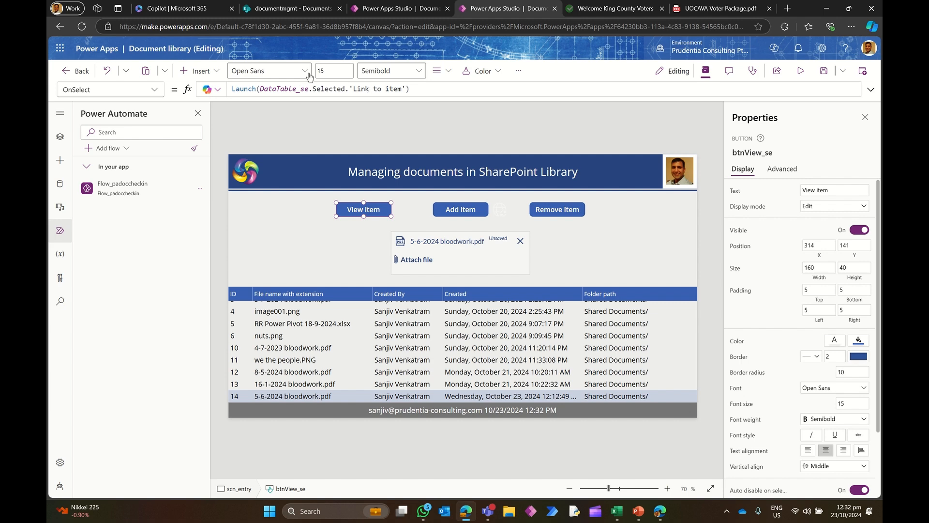
{"action": "left_click", "coordinate": [428, 9]}
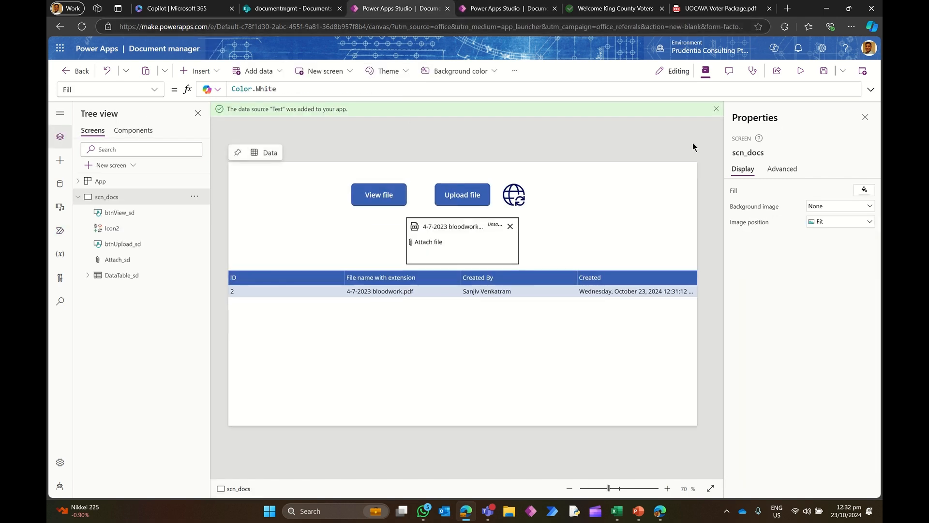
- Set the View file button's OnSelect formula to Launch(DataTable_sd.Selected.'Link to item')
{"action": "left_click", "coordinate": [400, 188]}
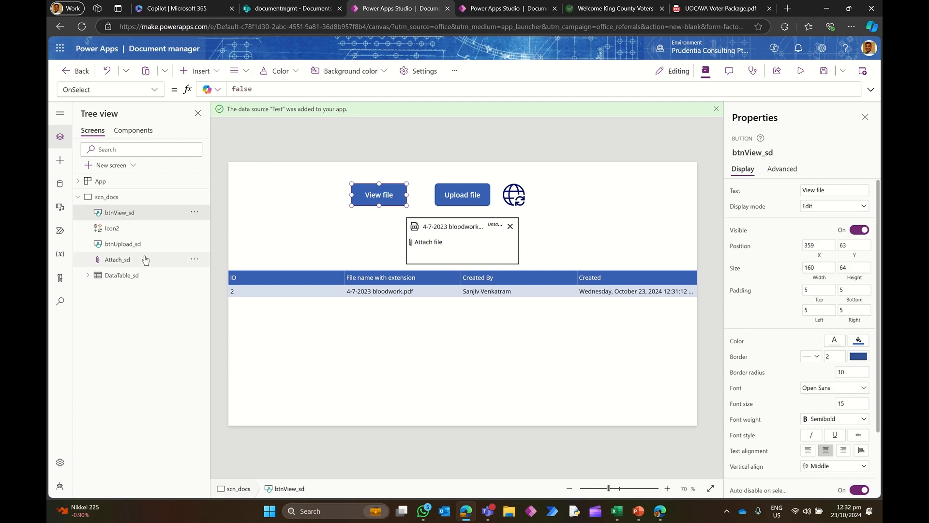
{"action": "double_click", "coordinate": [295, 89]}
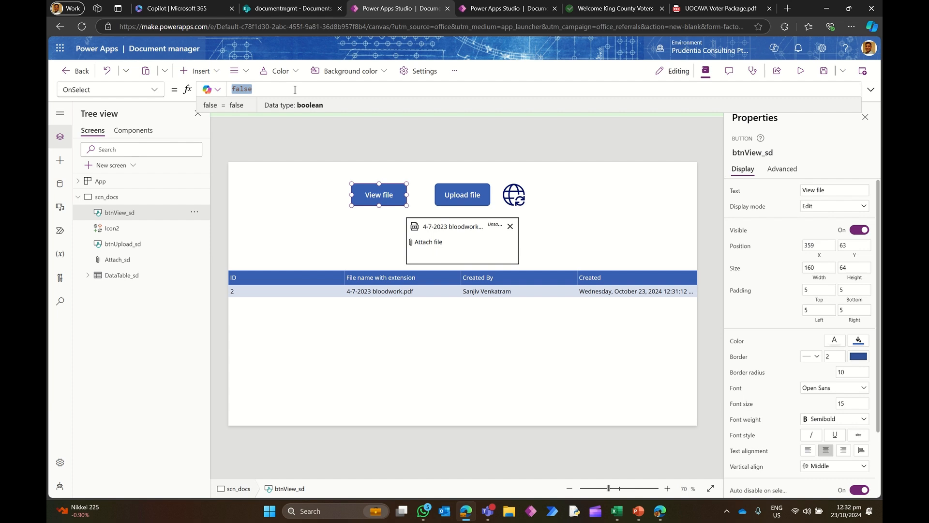
{"action": "type", "text": "Launch("}
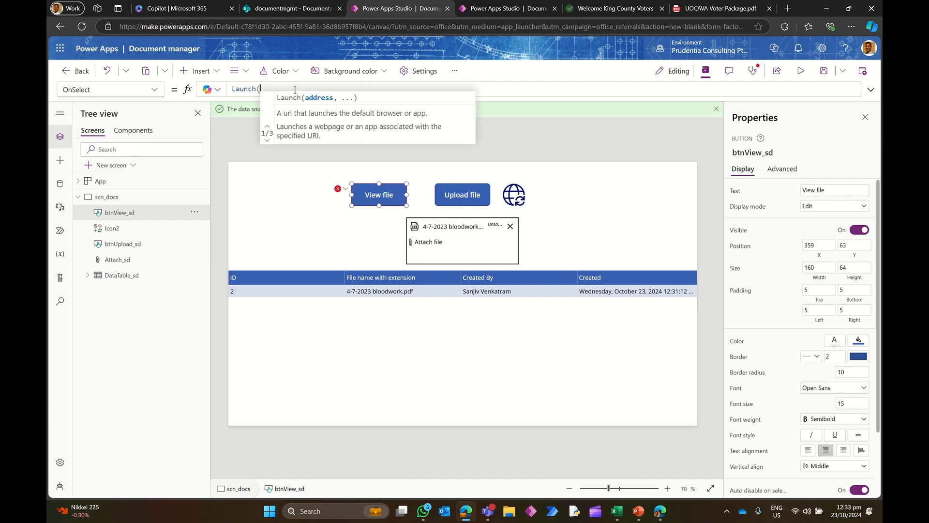
{"action": "type", "text": "datata"}
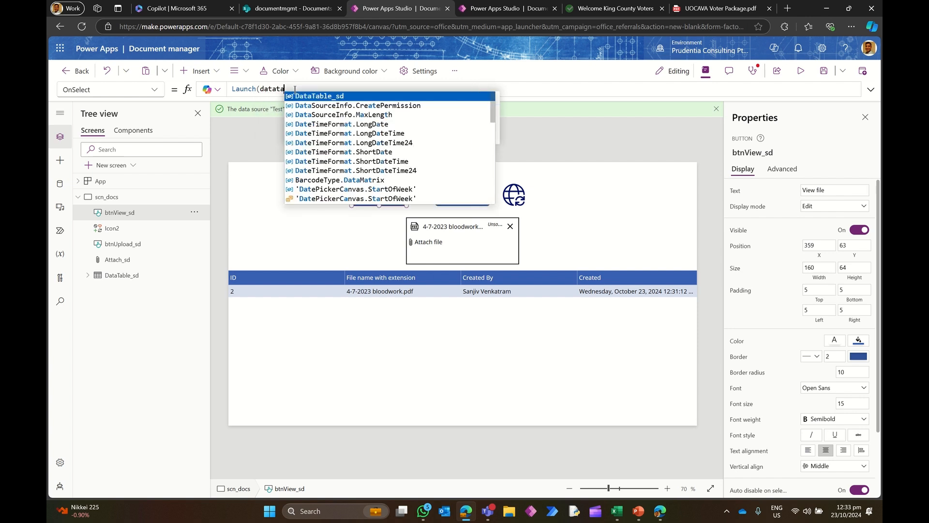
{"action": "key", "text": "Tab"}
{"action": "type", "text": ".Selected."}
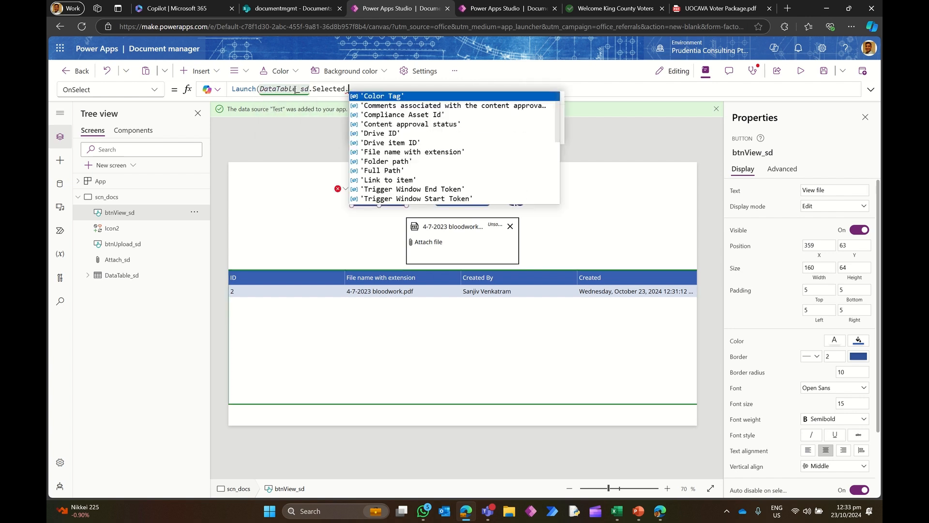
{"action": "type", "text": "li"}
{"action": "key", "text": "Tab"}
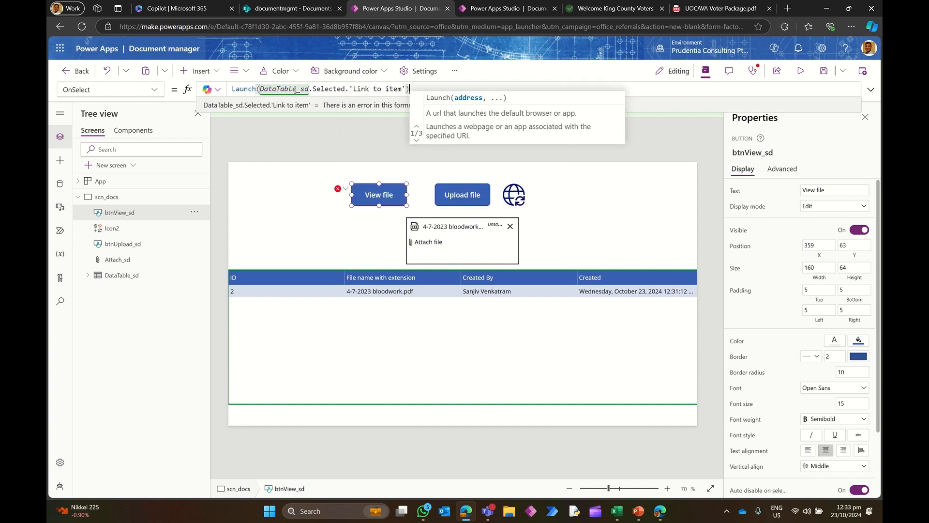
{"action": "type", "text": ")"}
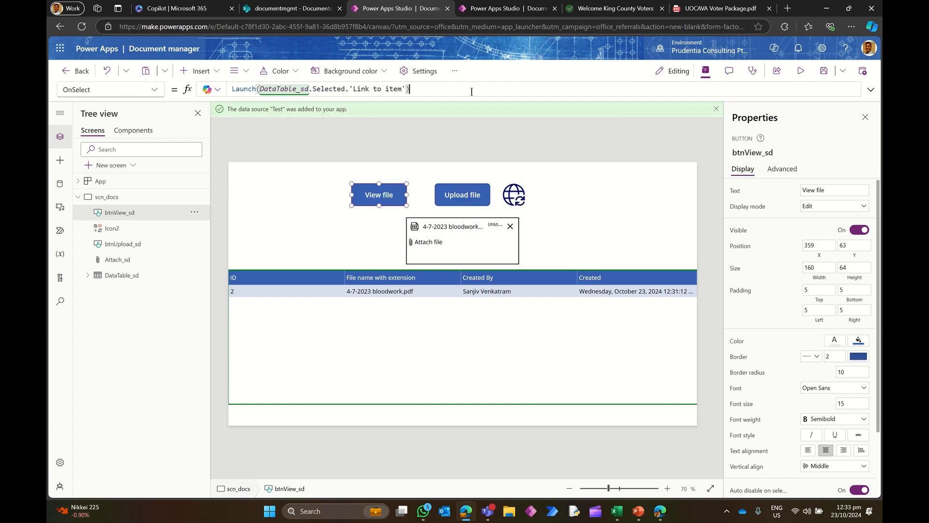
- Preview the app, open 4-7-2023 bloodwork.pdf with View file and look through it, then close the file and exit the preview
{"action": "left_click", "coordinate": [801, 71]}
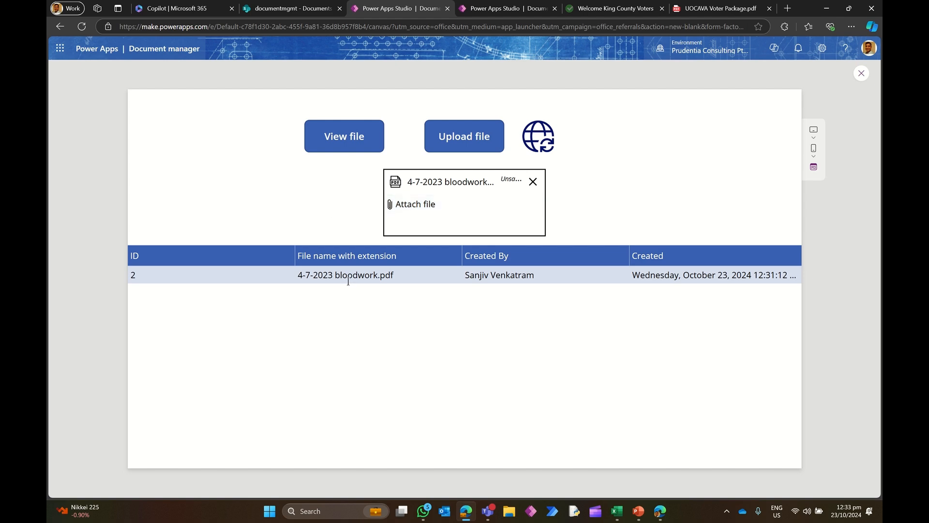
{"action": "left_click", "coordinate": [348, 144]}
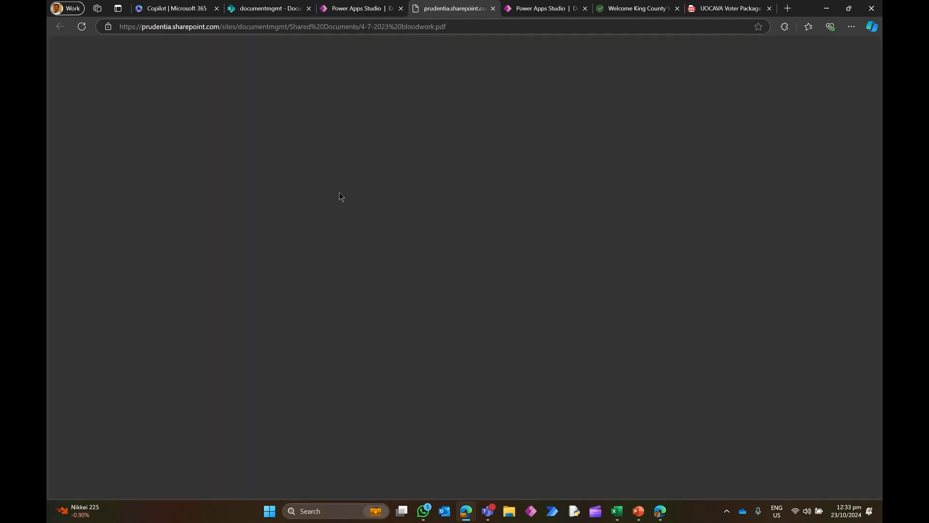
{"action": "scroll", "coordinate": [354, 182], "scroll_direction": "down", "scroll_amount": 7}
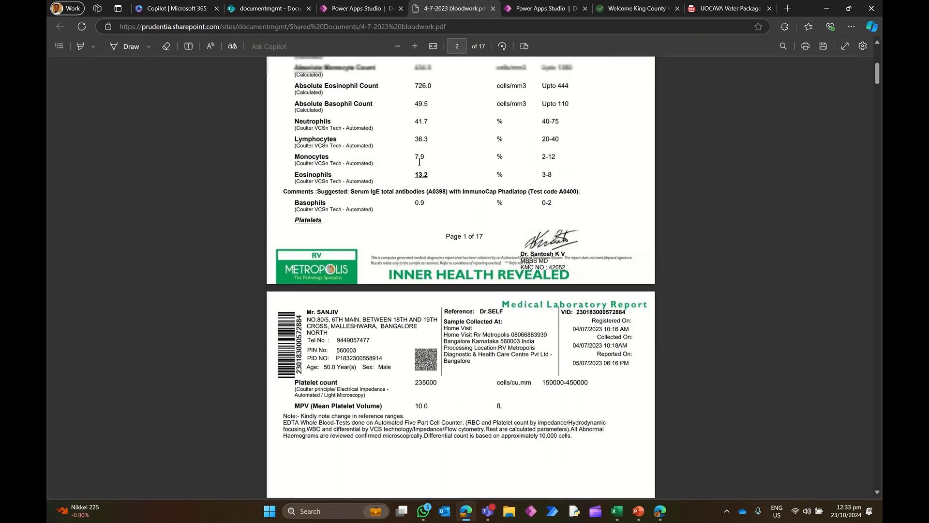
{"action": "scroll", "coordinate": [509, 114], "scroll_direction": "up", "scroll_amount": 4}
{"action": "double_click", "coordinate": [811, 13]}
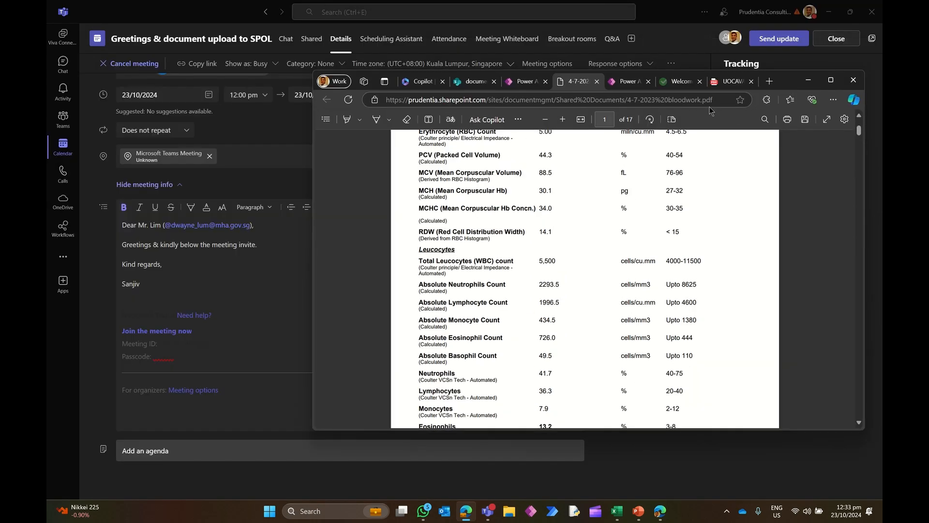
{"action": "left_click", "coordinate": [596, 82]}
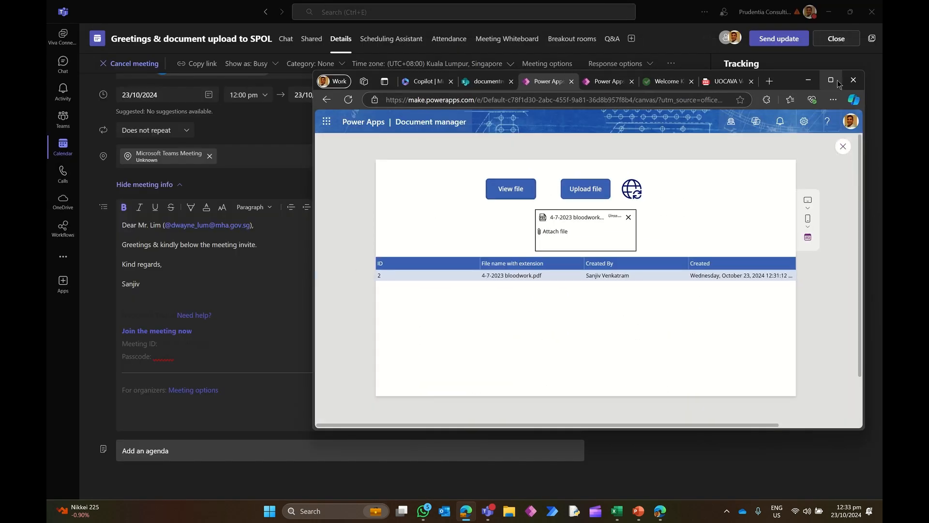
{"action": "left_click", "coordinate": [830, 79]}
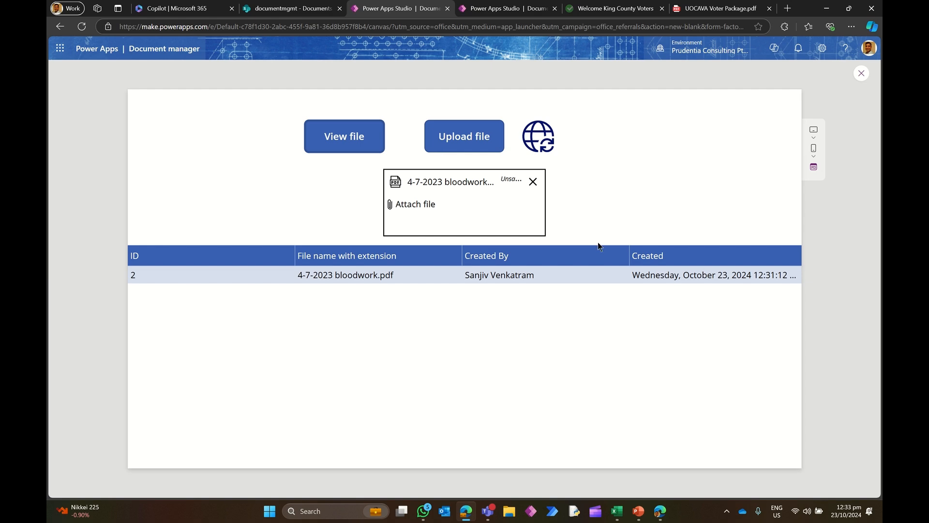
{"action": "left_click", "coordinate": [861, 73]}
{"action": "left_click", "coordinate": [556, 314]}
- Duplicate the View file button and place the copy beside the globe icon at X 930, Y 63
{"action": "left_click", "coordinate": [383, 198]}
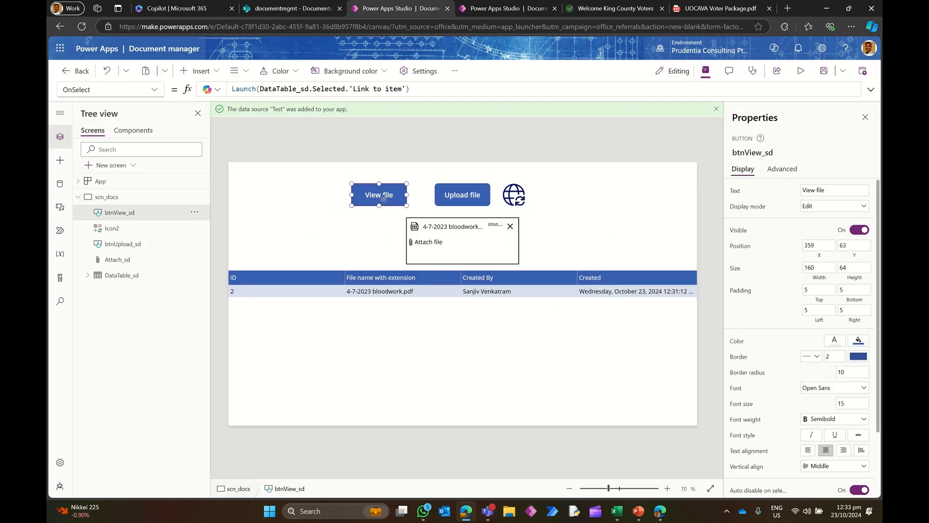
{"action": "key", "text": "ctrl+c"}
{"action": "key", "text": "ctrl+v"}
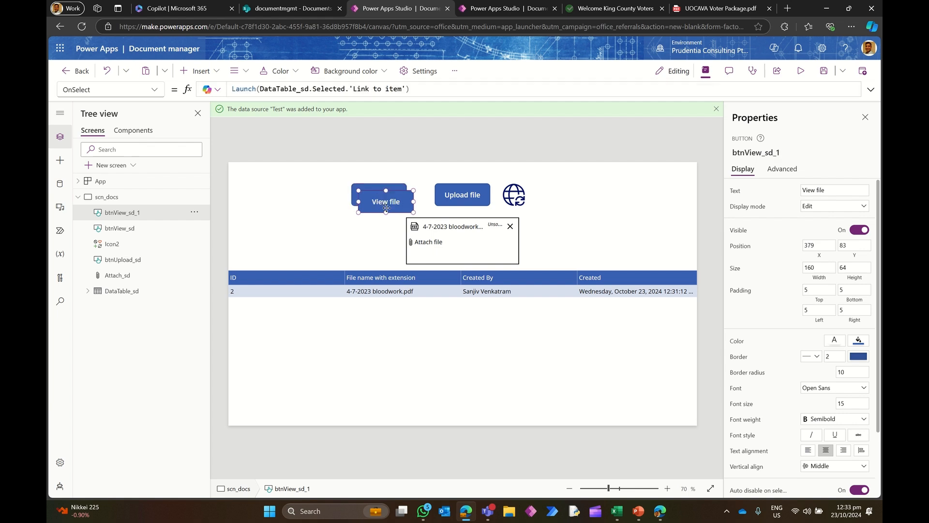
{"action": "left_click_drag", "start_coordinate": [384, 199], "coordinate": [573, 197]}
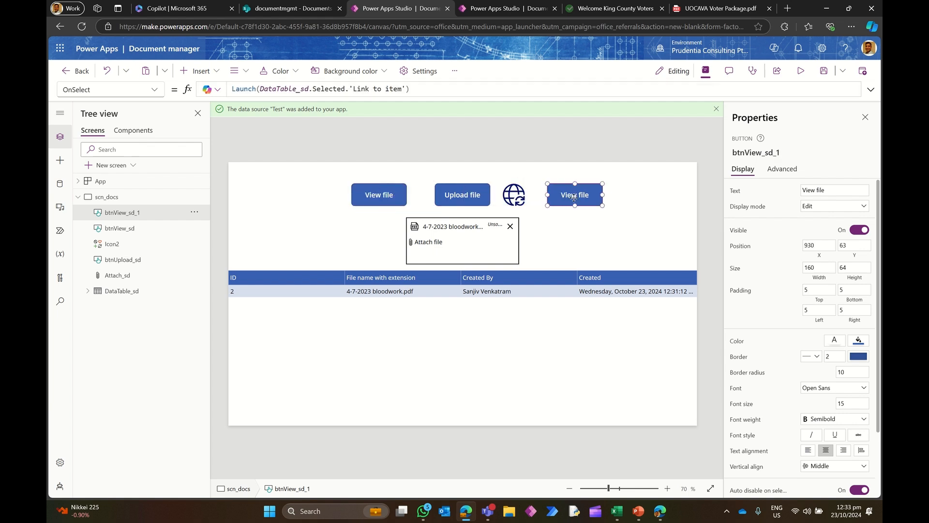
- Rename the copied button control to btnRemove_sd
{"action": "left_click", "coordinate": [140, 216]}
{"action": "double_click", "coordinate": [140, 213]}
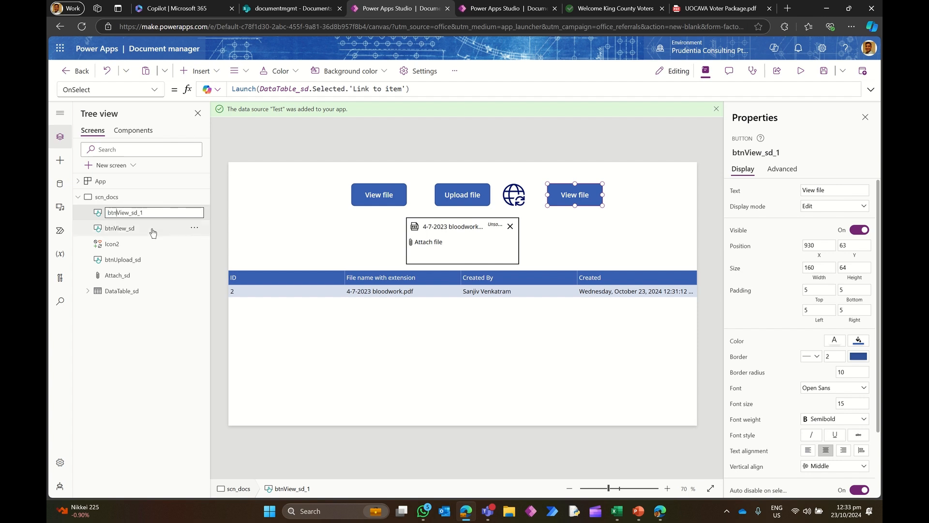
{"action": "key", "text": "BackSpace"}
{"action": "key", "text": "BackSpace"}
{"action": "key", "text": "BackSpace"}
{"action": "key", "text": "BackSpace"}
{"action": "type", "text": "Remove"}
{"action": "key", "text": "Return"}
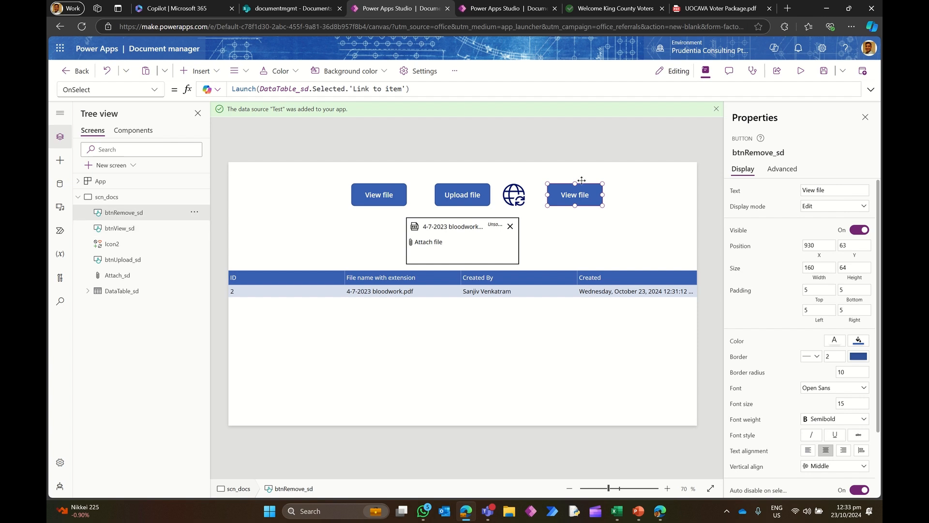
- Replace the btnRemove_sd button's OnSelect formula with RemoveIf(Documents,ID=DataTable_sd.Selected.ID)
{"action": "triple_click", "coordinate": [421, 90]}
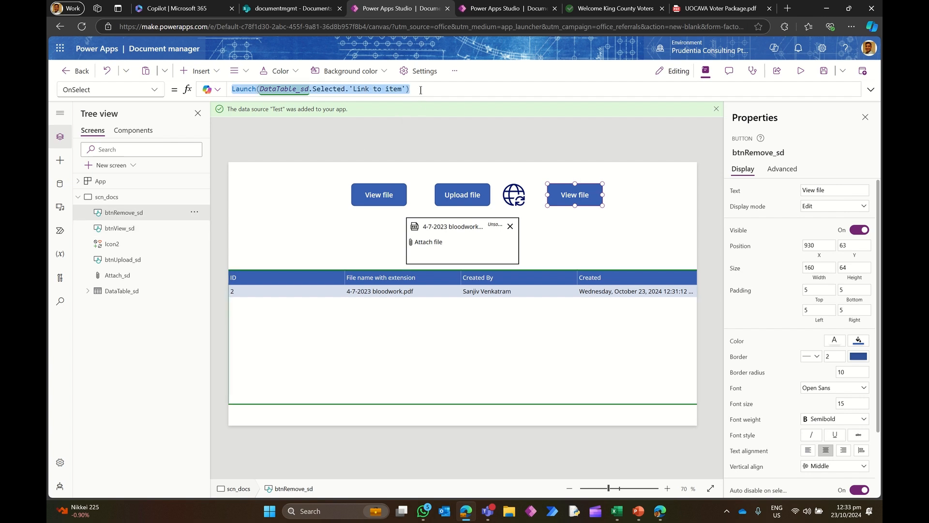
{"action": "type", "text": "Remo"}
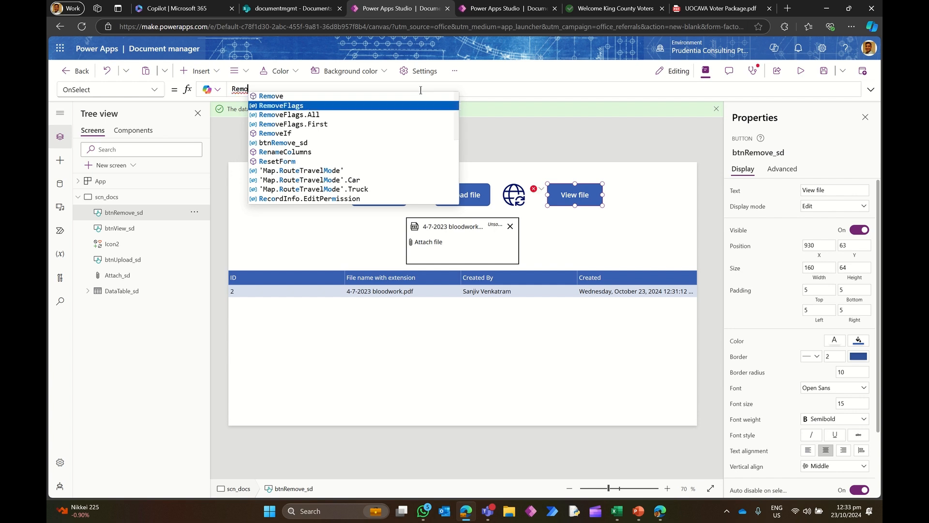
{"action": "key", "text": "Down"}
{"action": "key", "text": "Down"}
{"action": "key", "text": "Down"}
{"action": "key", "text": "Tab"}
{"action": "type", "text": "("}
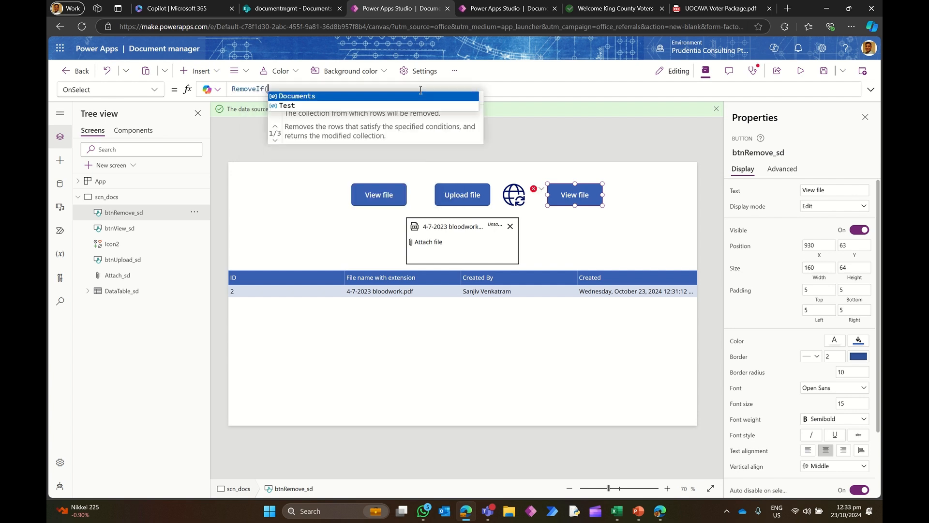
{"action": "key", "text": "Tab"}
{"action": "type", "text": ","}
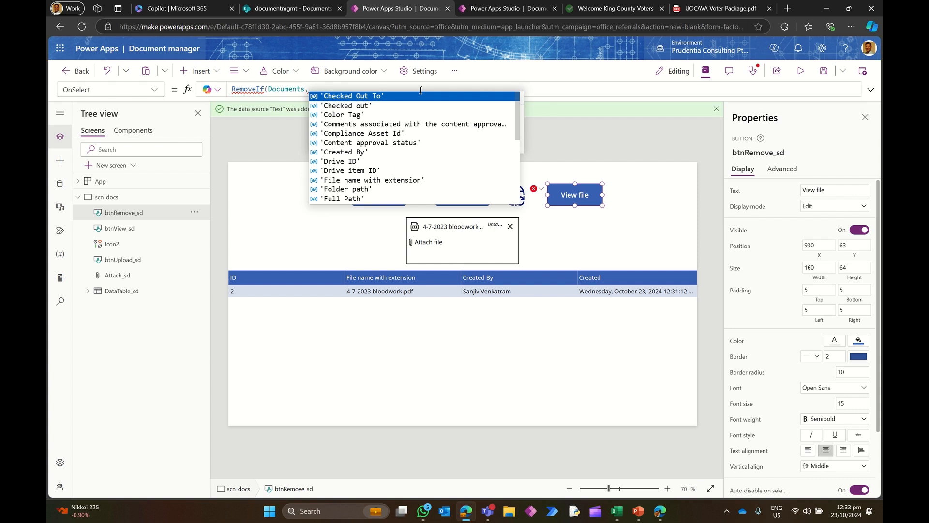
{"action": "type", "text": "ID="}
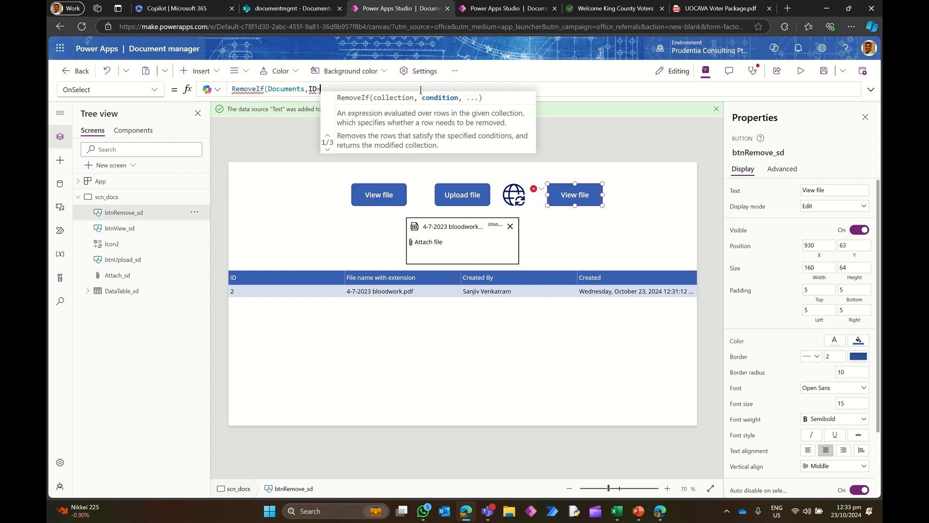
{"action": "type", "text": "datat"}
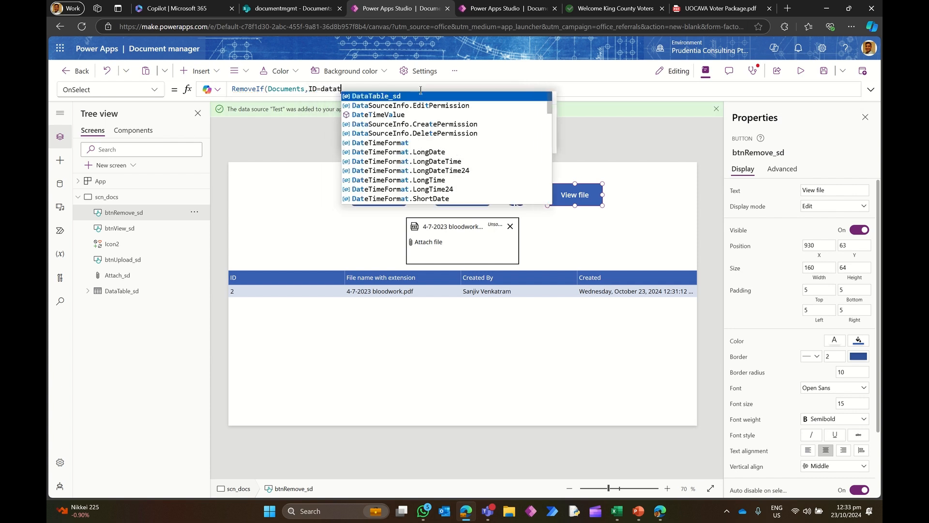
{"action": "key", "text": "Tab"}
{"action": "type", "text": ".sel"}
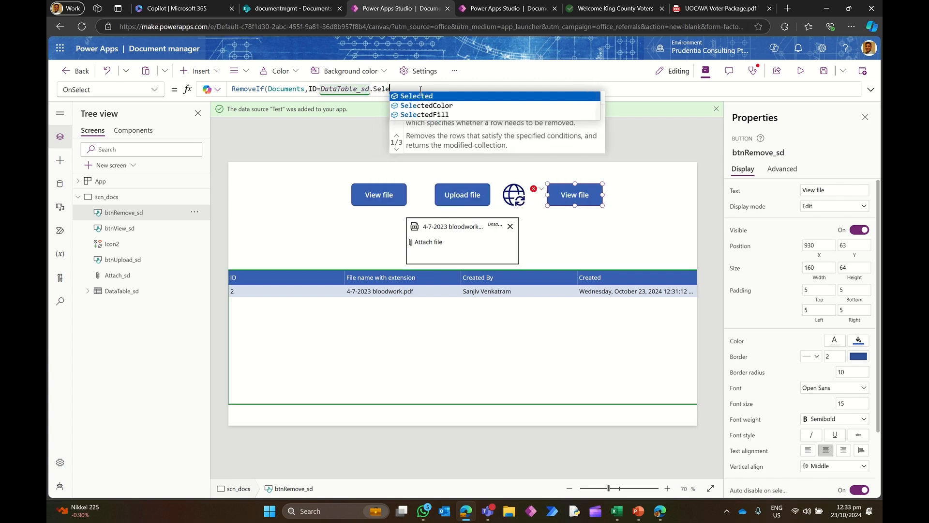
{"action": "key", "text": "Tab"}
{"action": "type", "text": ".ID)"}
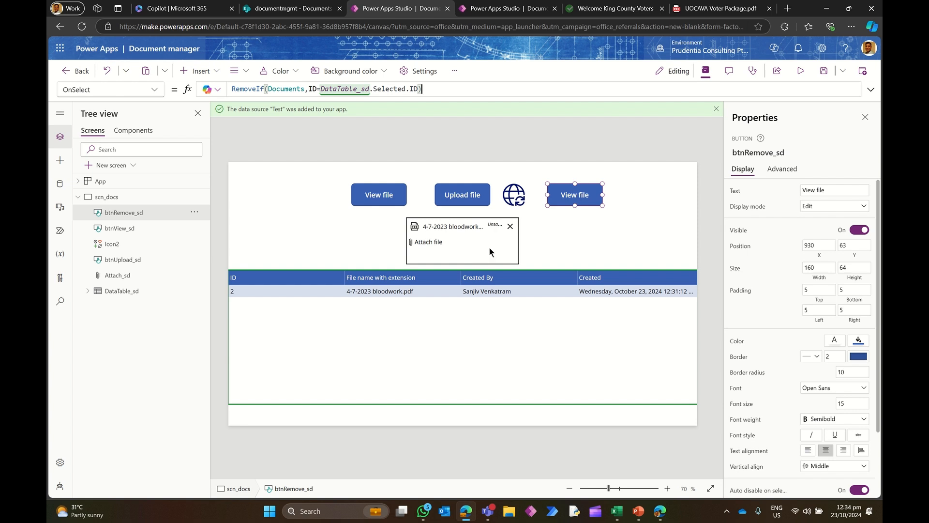
- Preview the app, replace the attachment with 16-1-2024 bloodwork.pdf, upload it and select its table row, then exit the preview
{"action": "left_click", "coordinate": [801, 71]}
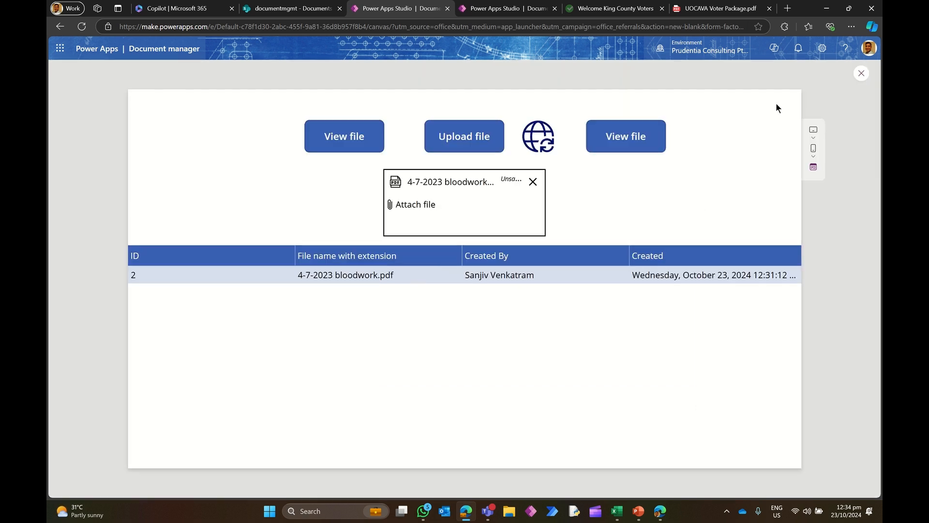
{"action": "left_click", "coordinate": [532, 182]}
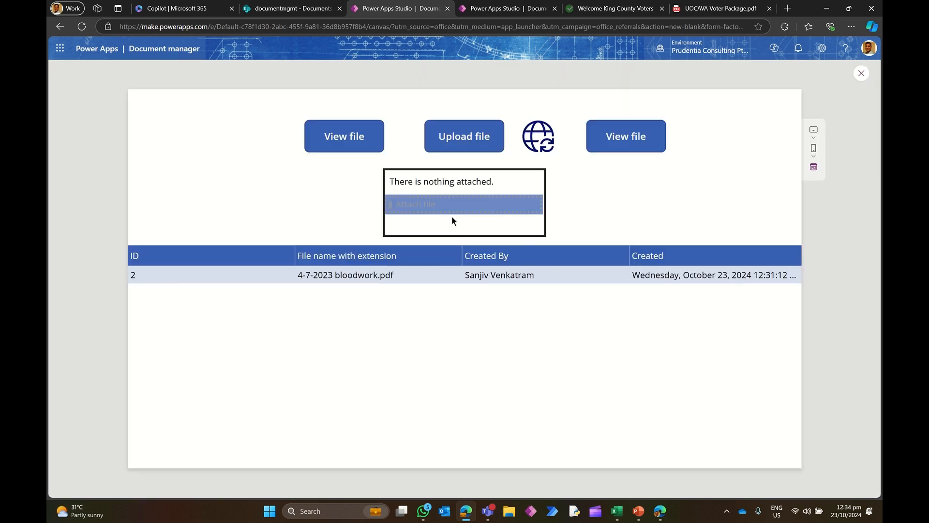
{"action": "left_click", "coordinate": [428, 205]}
{"action": "left_click", "coordinate": [310, 159]}
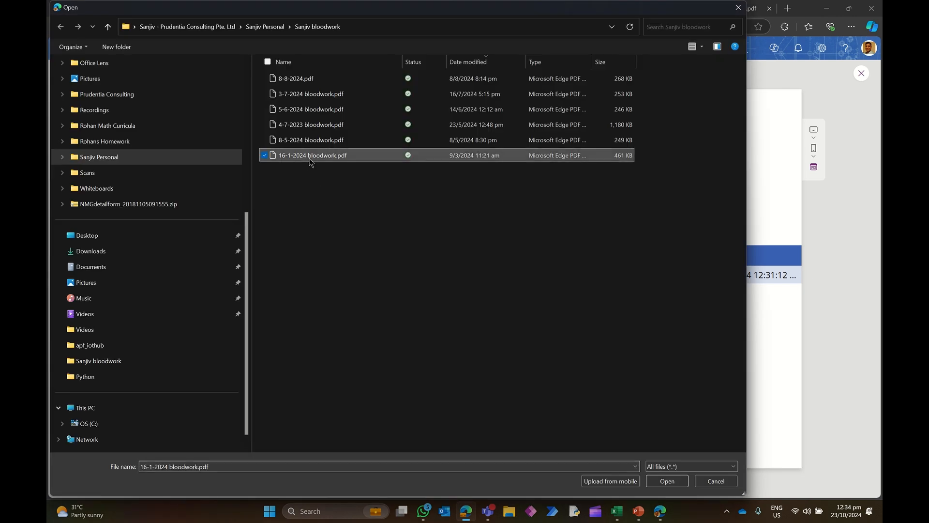
{"action": "left_click", "coordinate": [656, 473]}
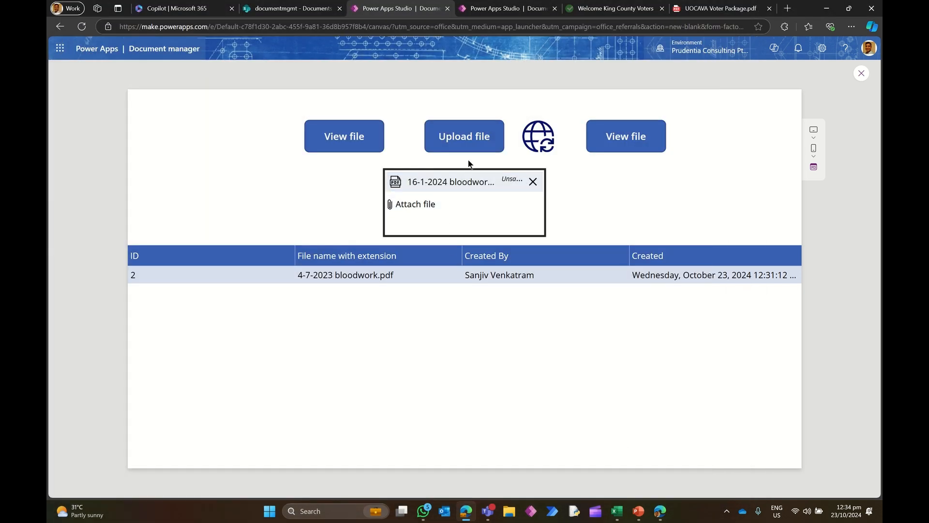
{"action": "left_click", "coordinate": [466, 145]}
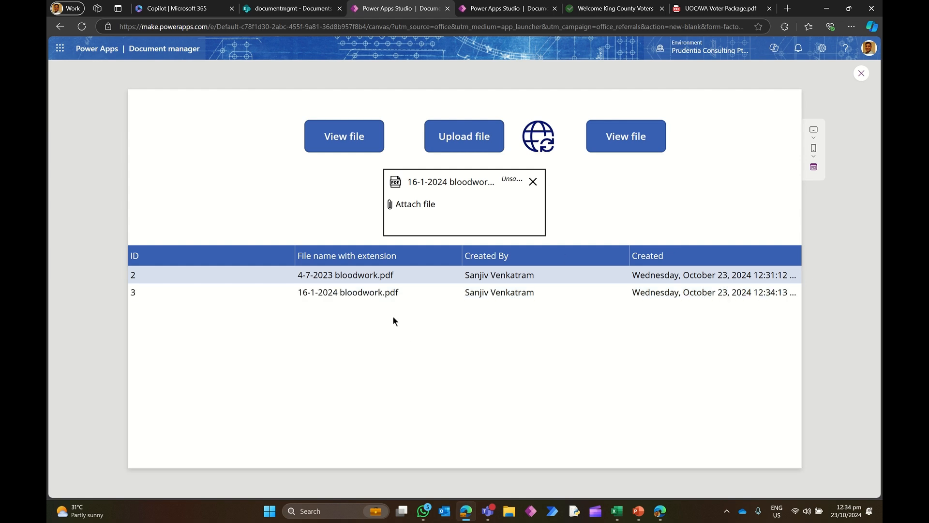
{"action": "left_click", "coordinate": [482, 294]}
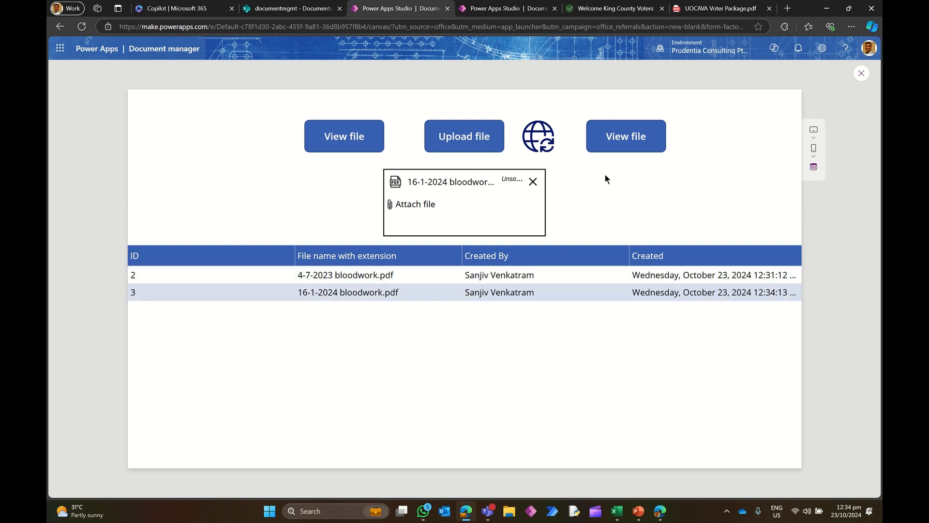
{"action": "left_click", "coordinate": [861, 73]}
- Change the btnRemove_sd button's text to Remove file
{"action": "left_click", "coordinate": [555, 314]}
{"action": "left_click", "coordinate": [574, 196]}
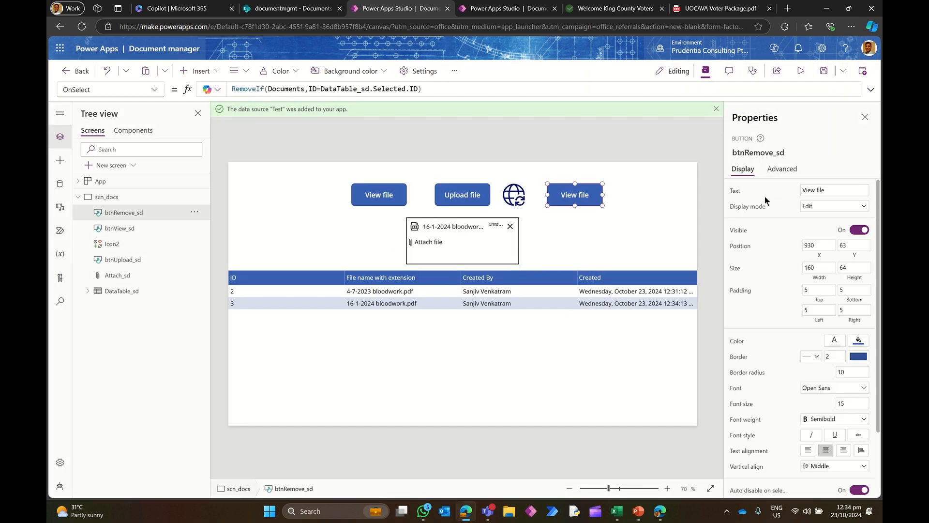
{"action": "double_click", "coordinate": [811, 189]}
{"action": "type", "text": "Remov"}
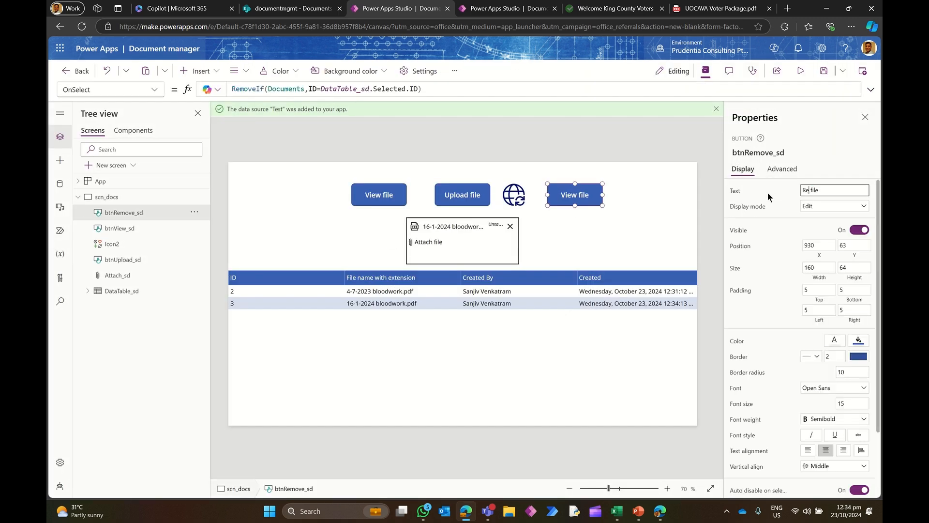
{"action": "type", "text": "e"}
- Preview the app and remove the selected 16-1-2024 bloodwork.pdf with the Remove file button
{"action": "left_click", "coordinate": [800, 71]}
{"action": "left_click", "coordinate": [626, 145]}
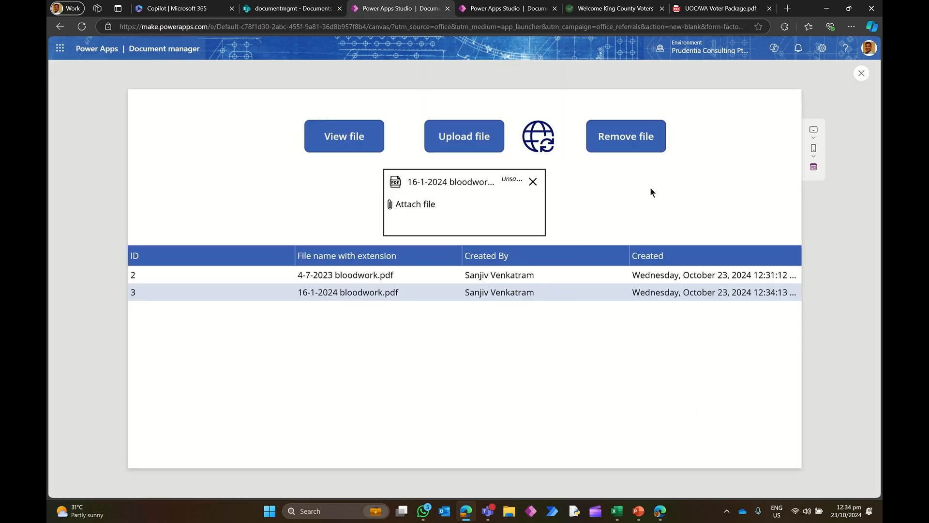